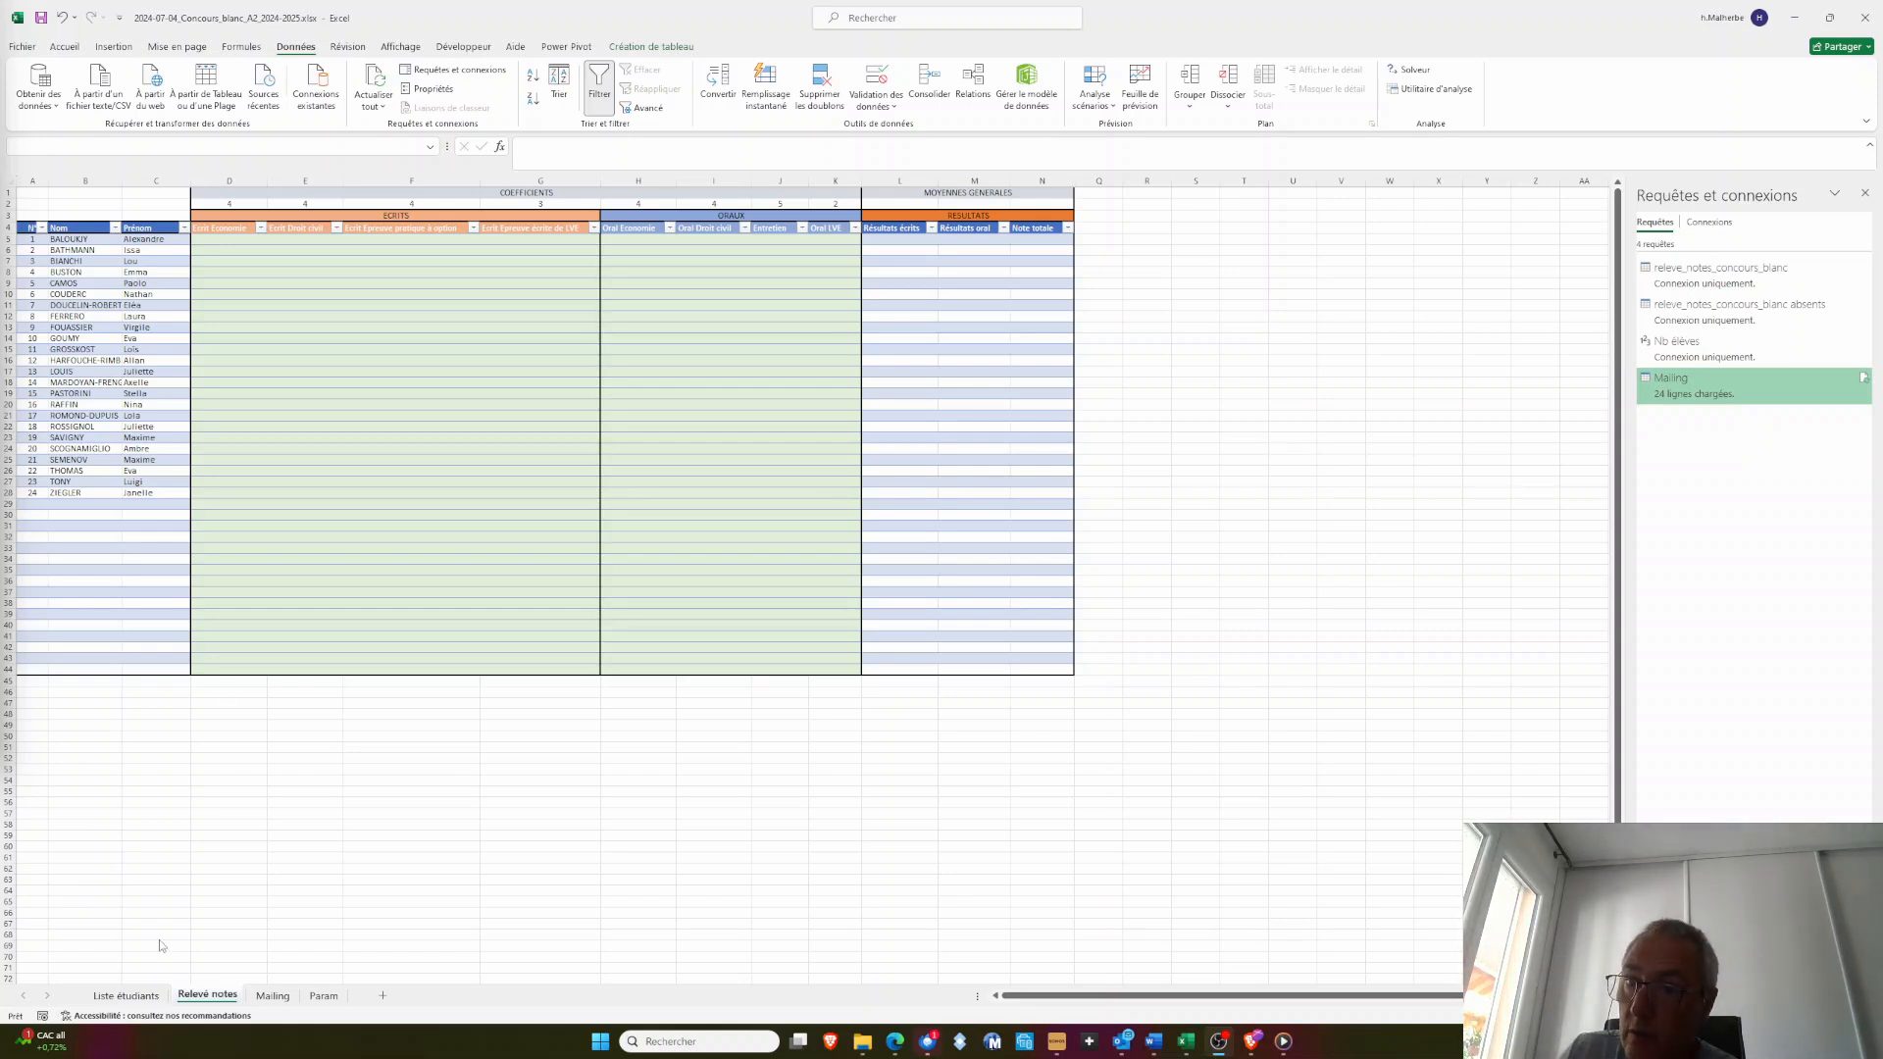
Review the Liste étudiants sheet, and paste the copied marks into the Relevé notes table starting at cell D5
click(121, 995)
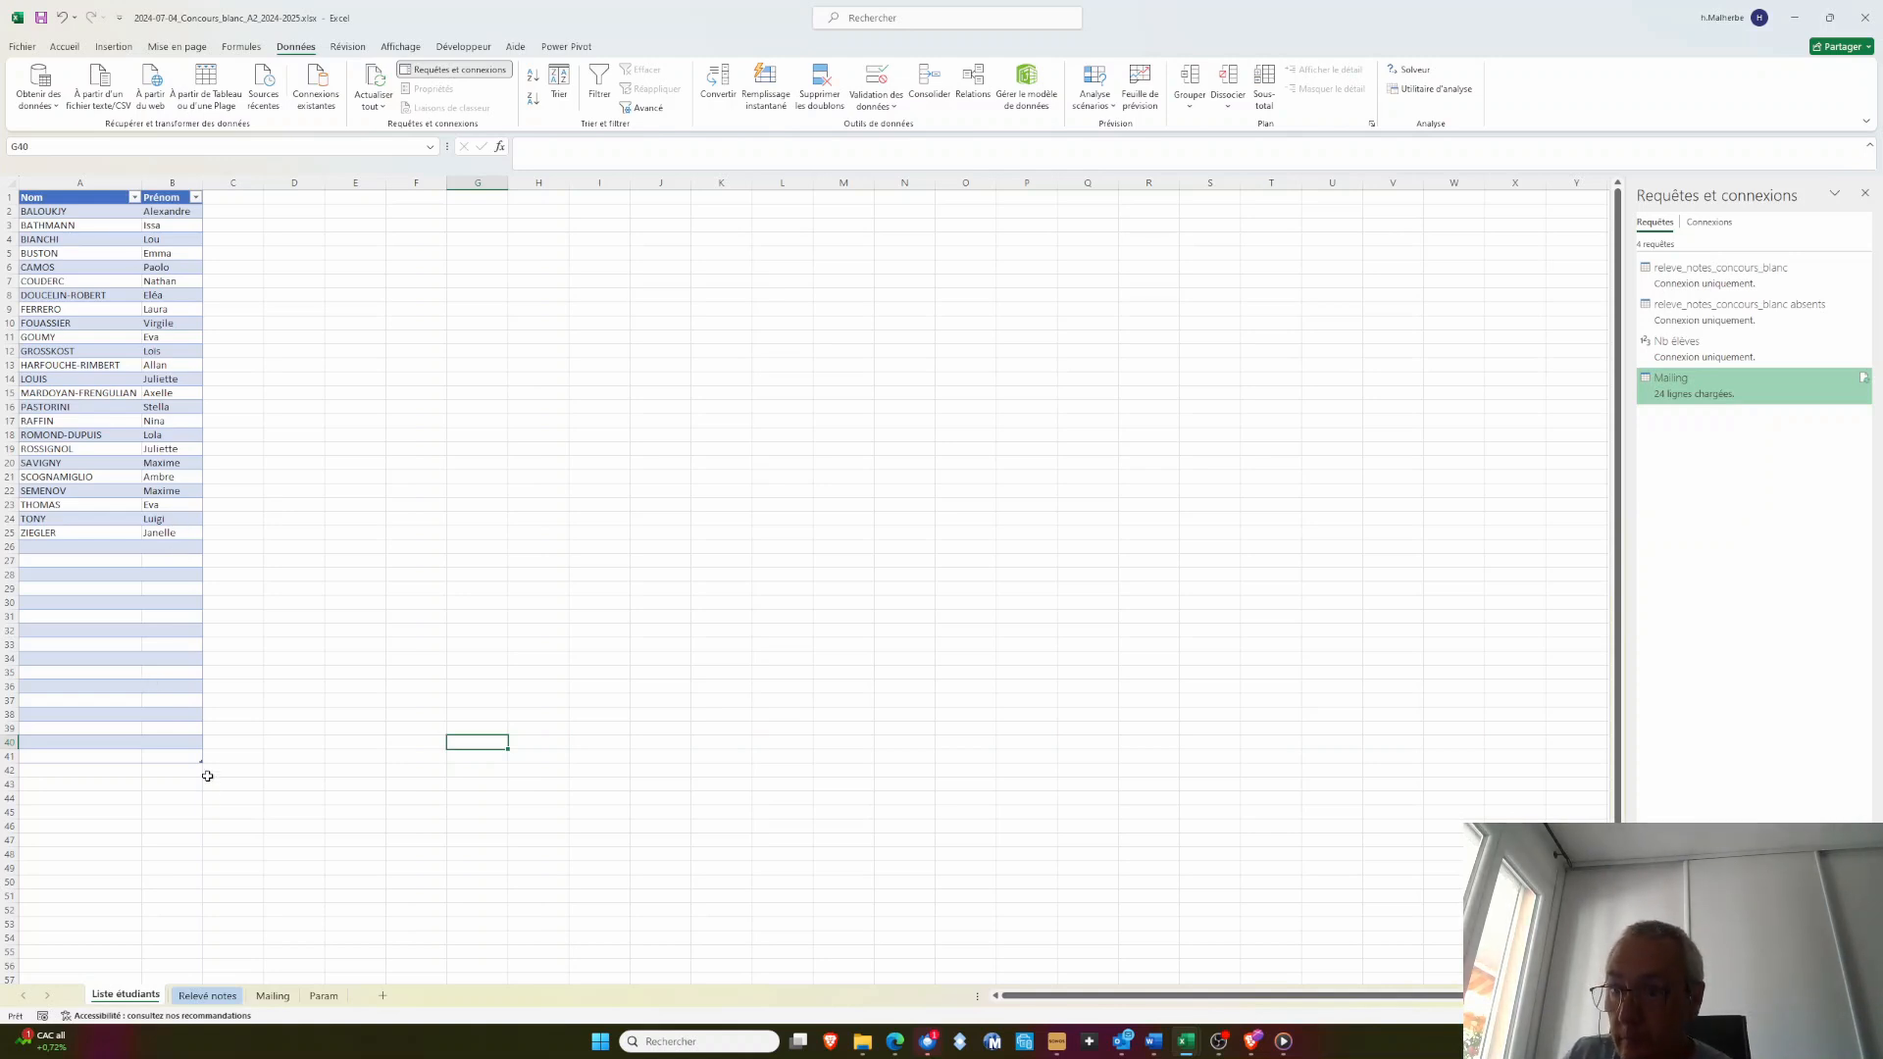
click(224, 998)
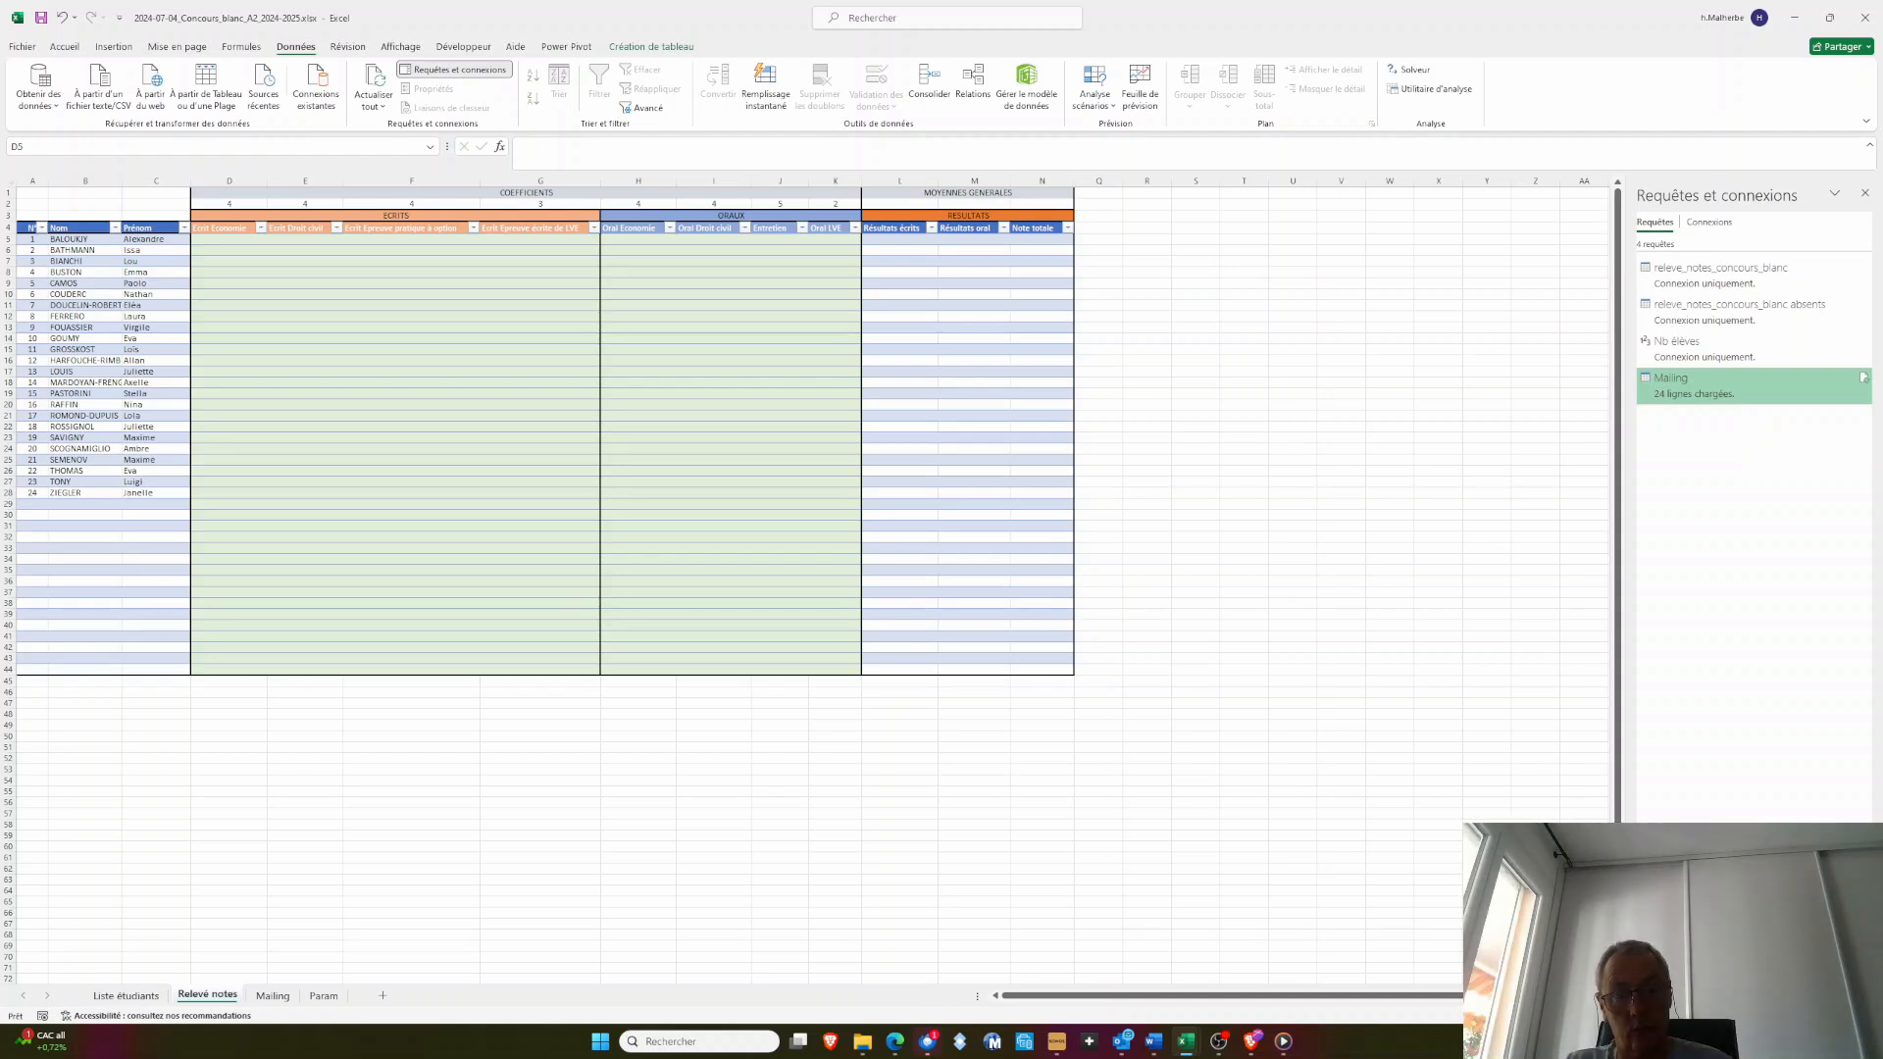
key(ctrl+c)
click(229, 241)
right_click(228, 242)
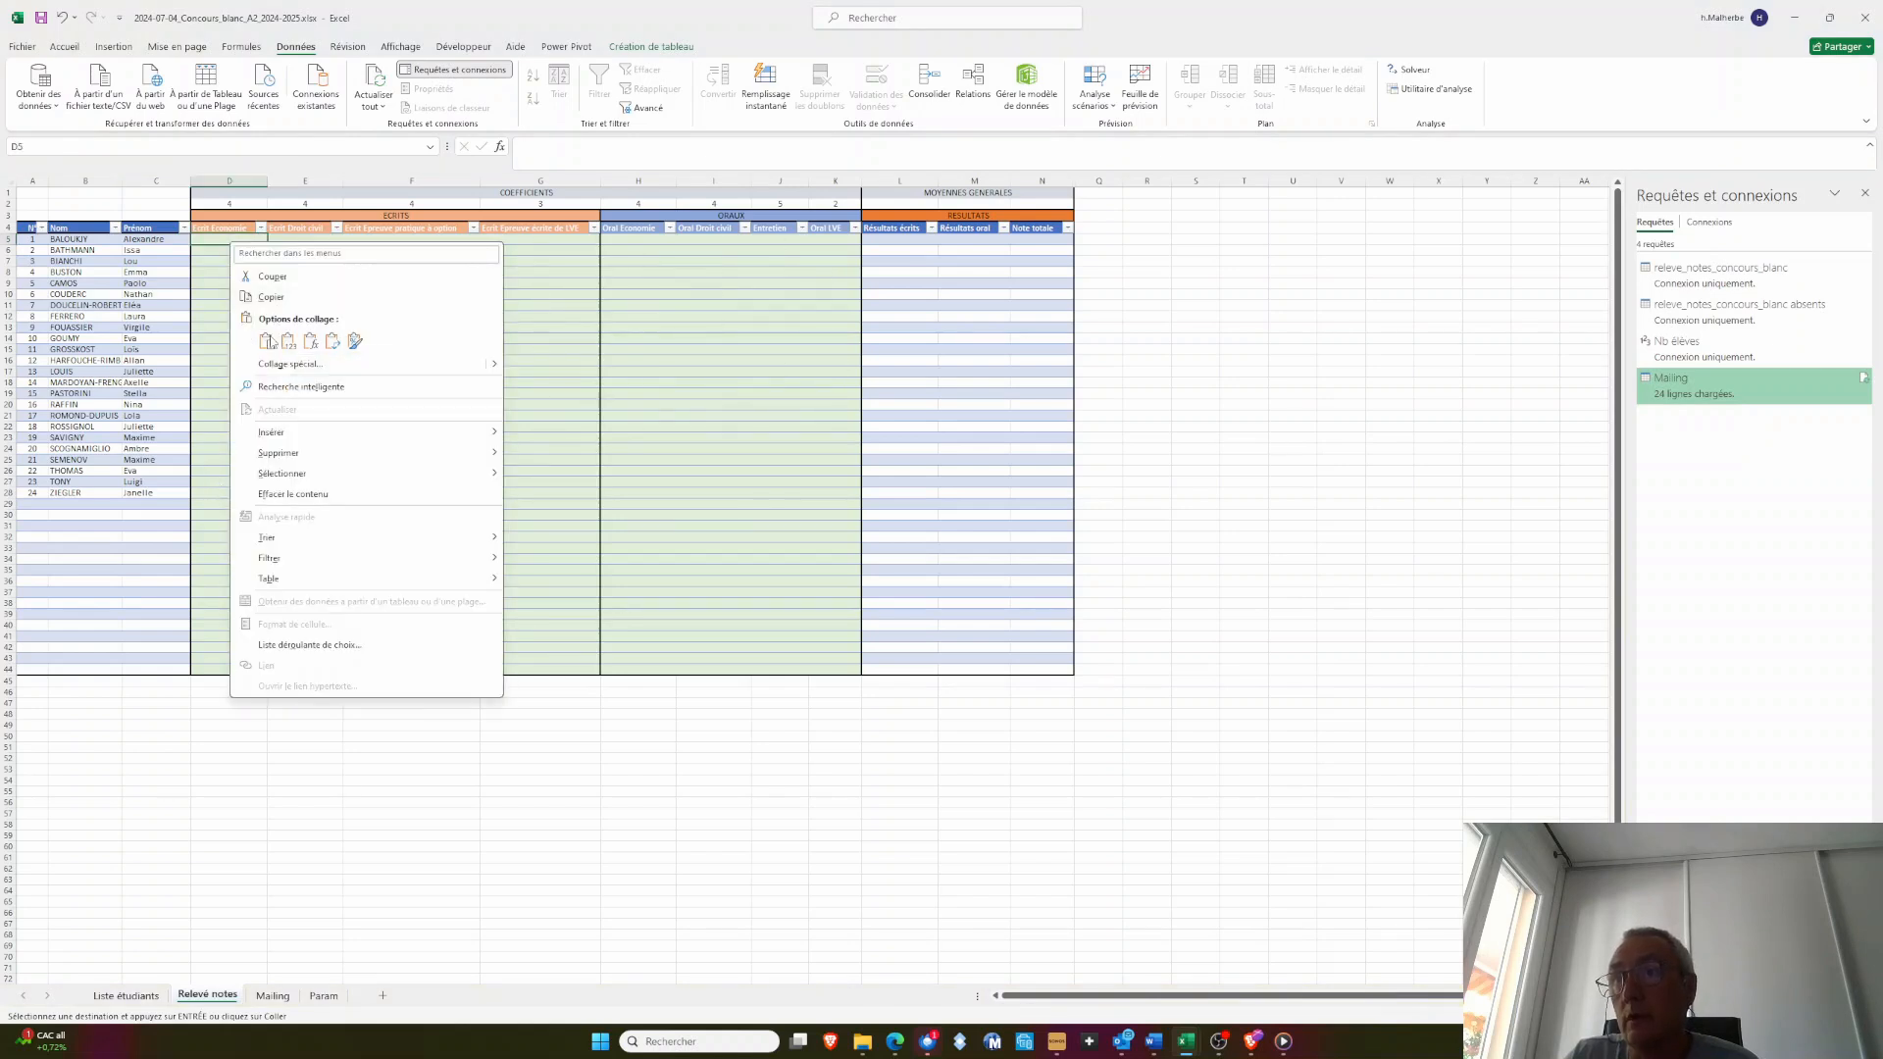
click(267, 341)
click(267, 478)
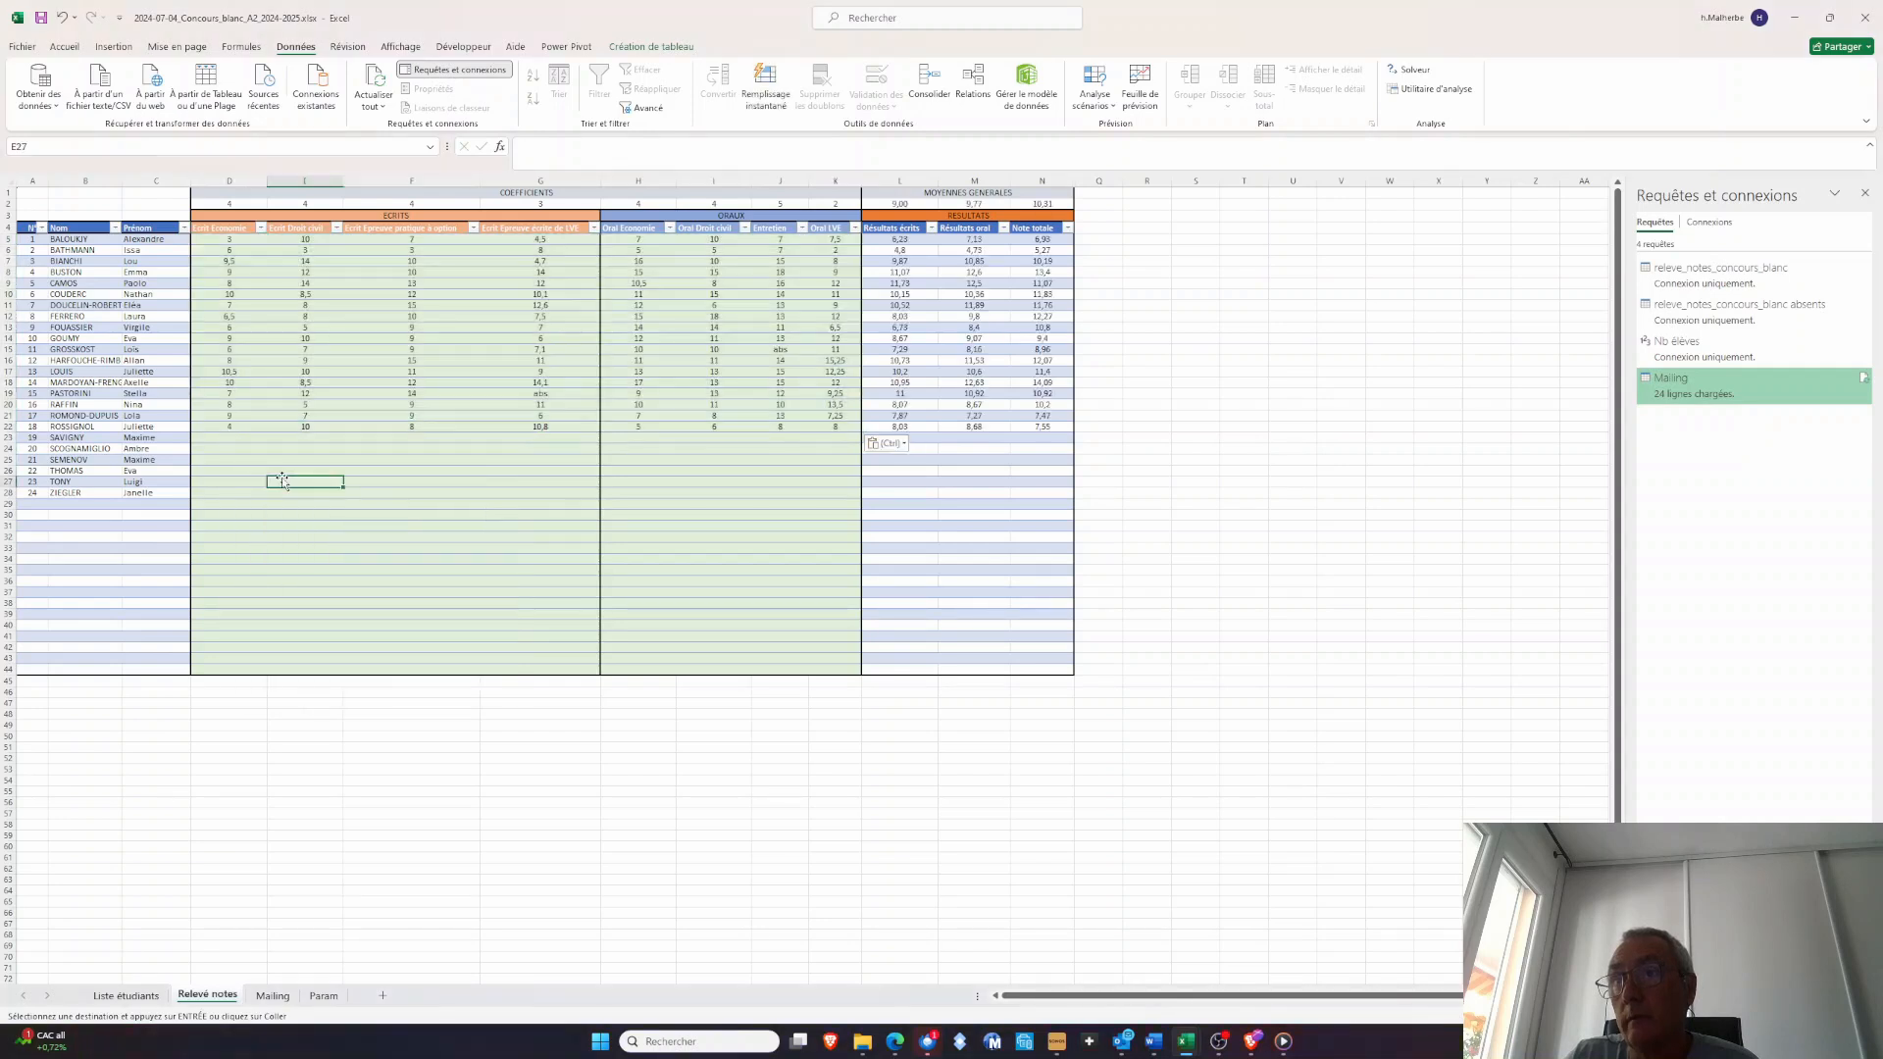
Copy the marks in D22:K22 into the remaining student rows, D23:K28
drag(228, 428, 841, 428)
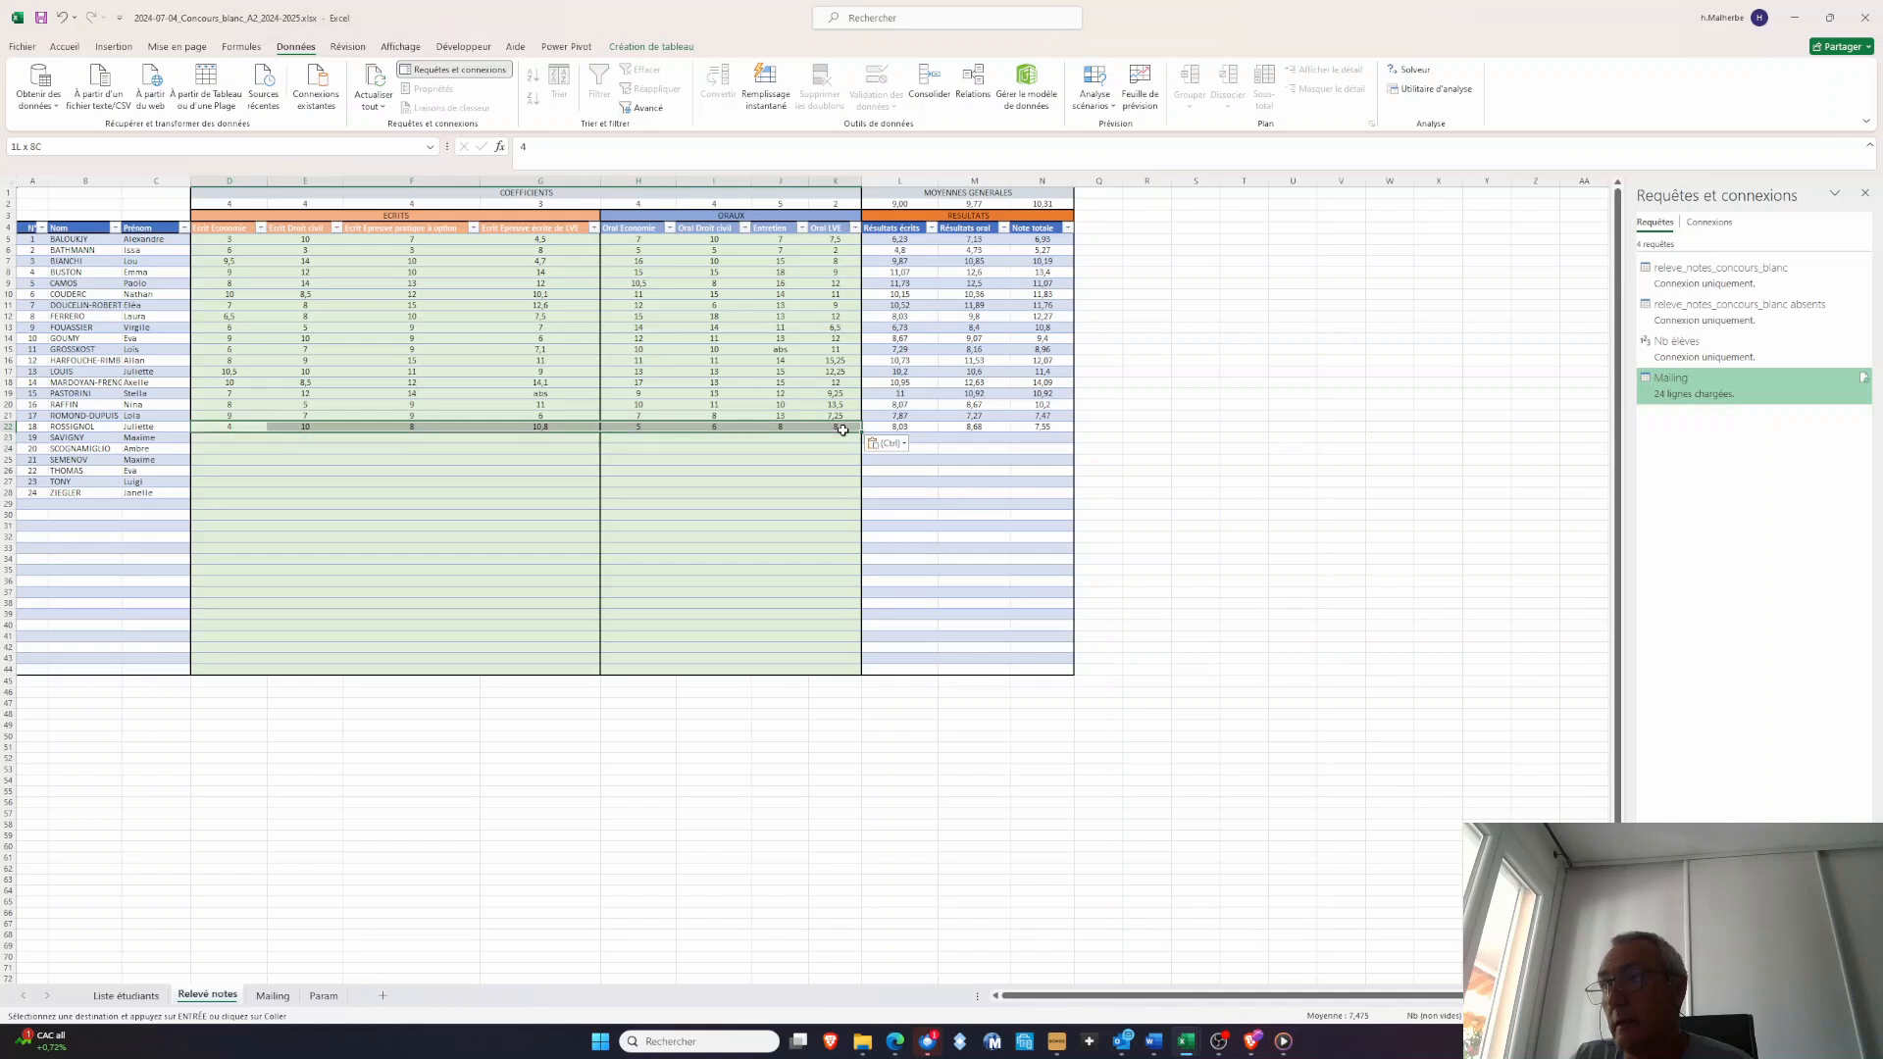
key(ctrl+c)
drag(220, 435, 820, 491)
right_click(396, 453)
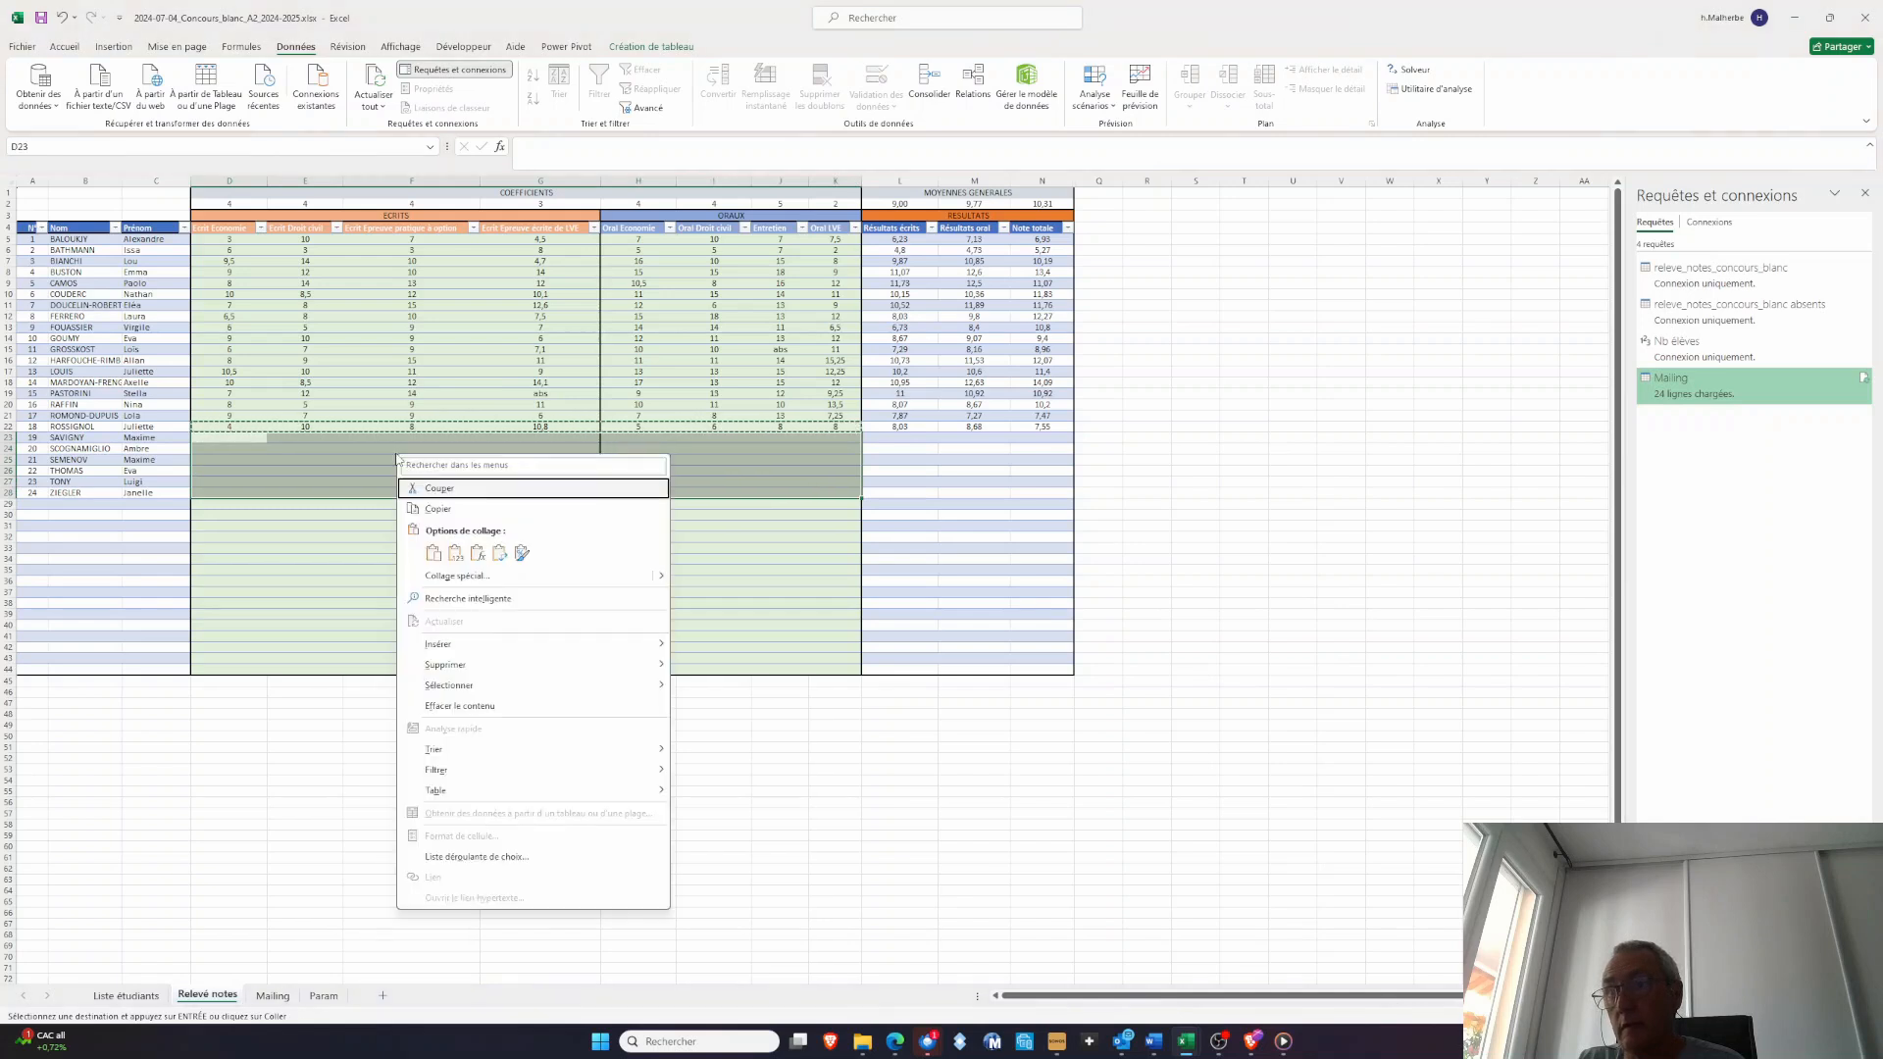
click(432, 553)
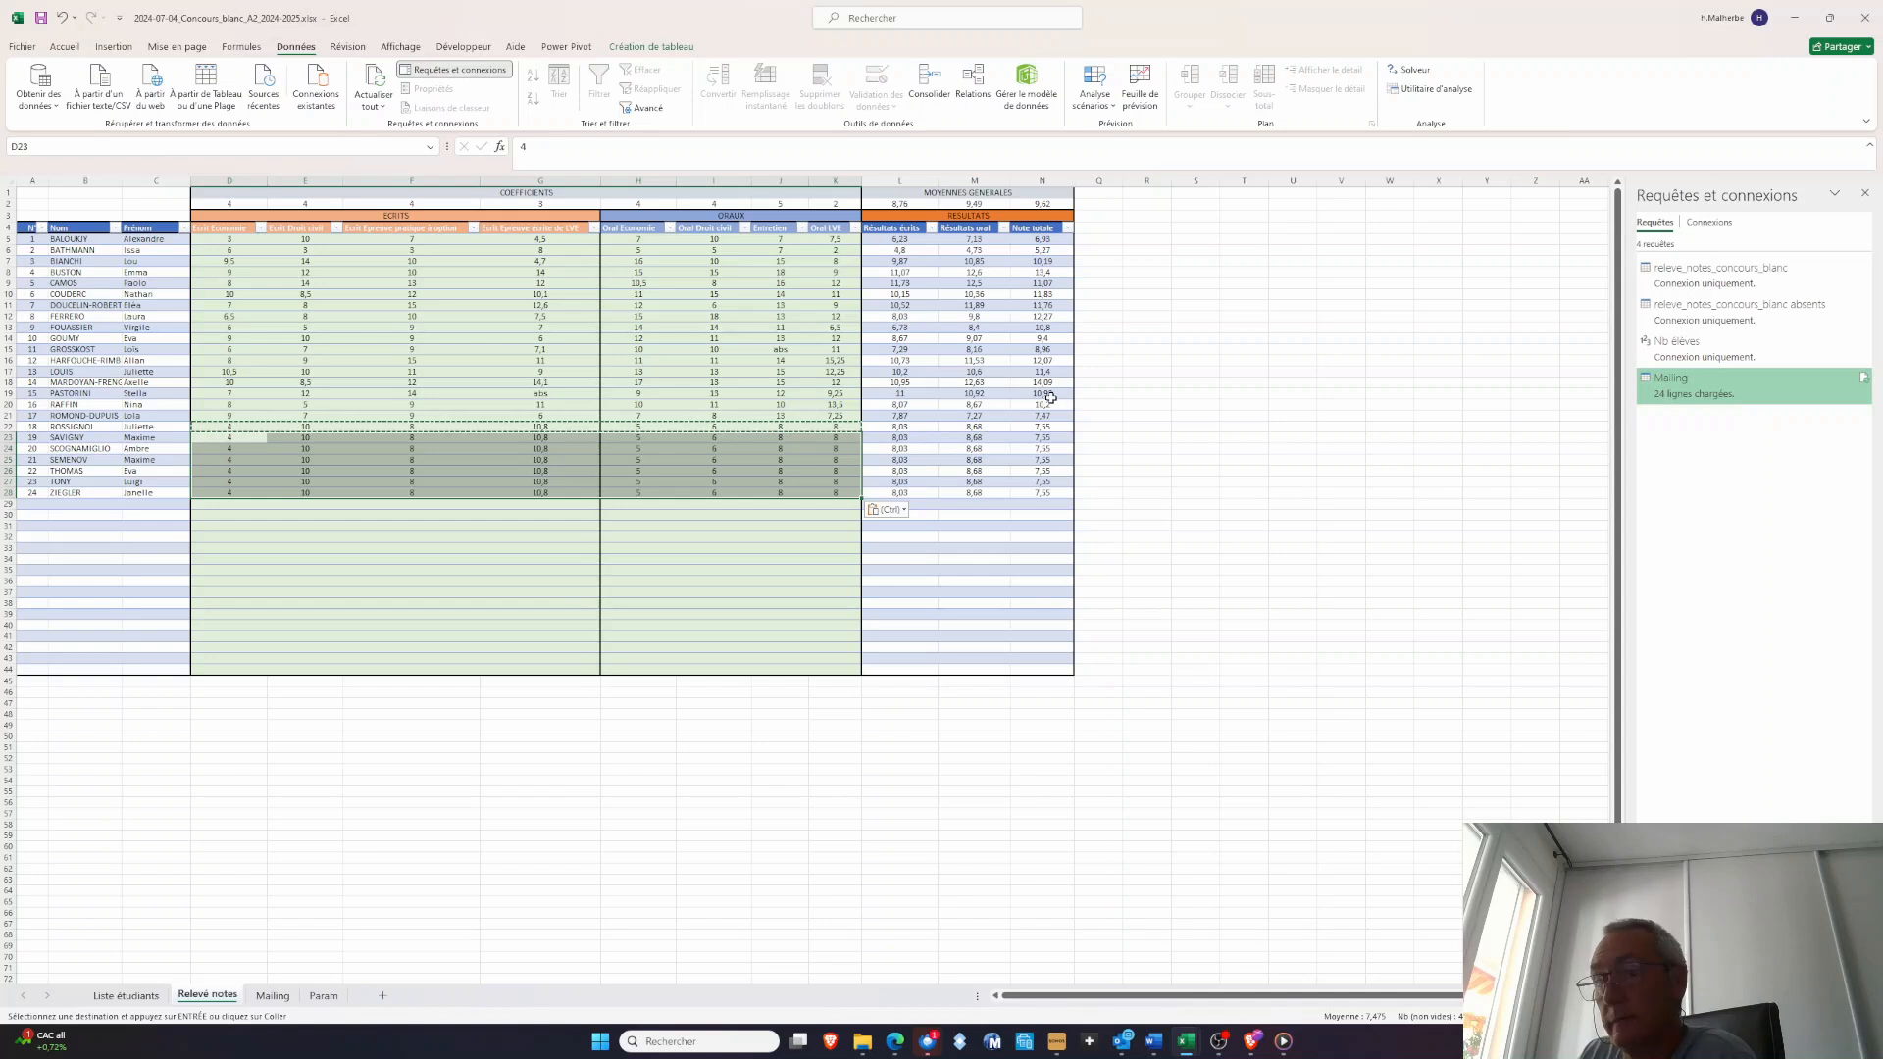
Refresh all of the workbook's queries from the Mailing sheet
click(280, 998)
click(426, 467)
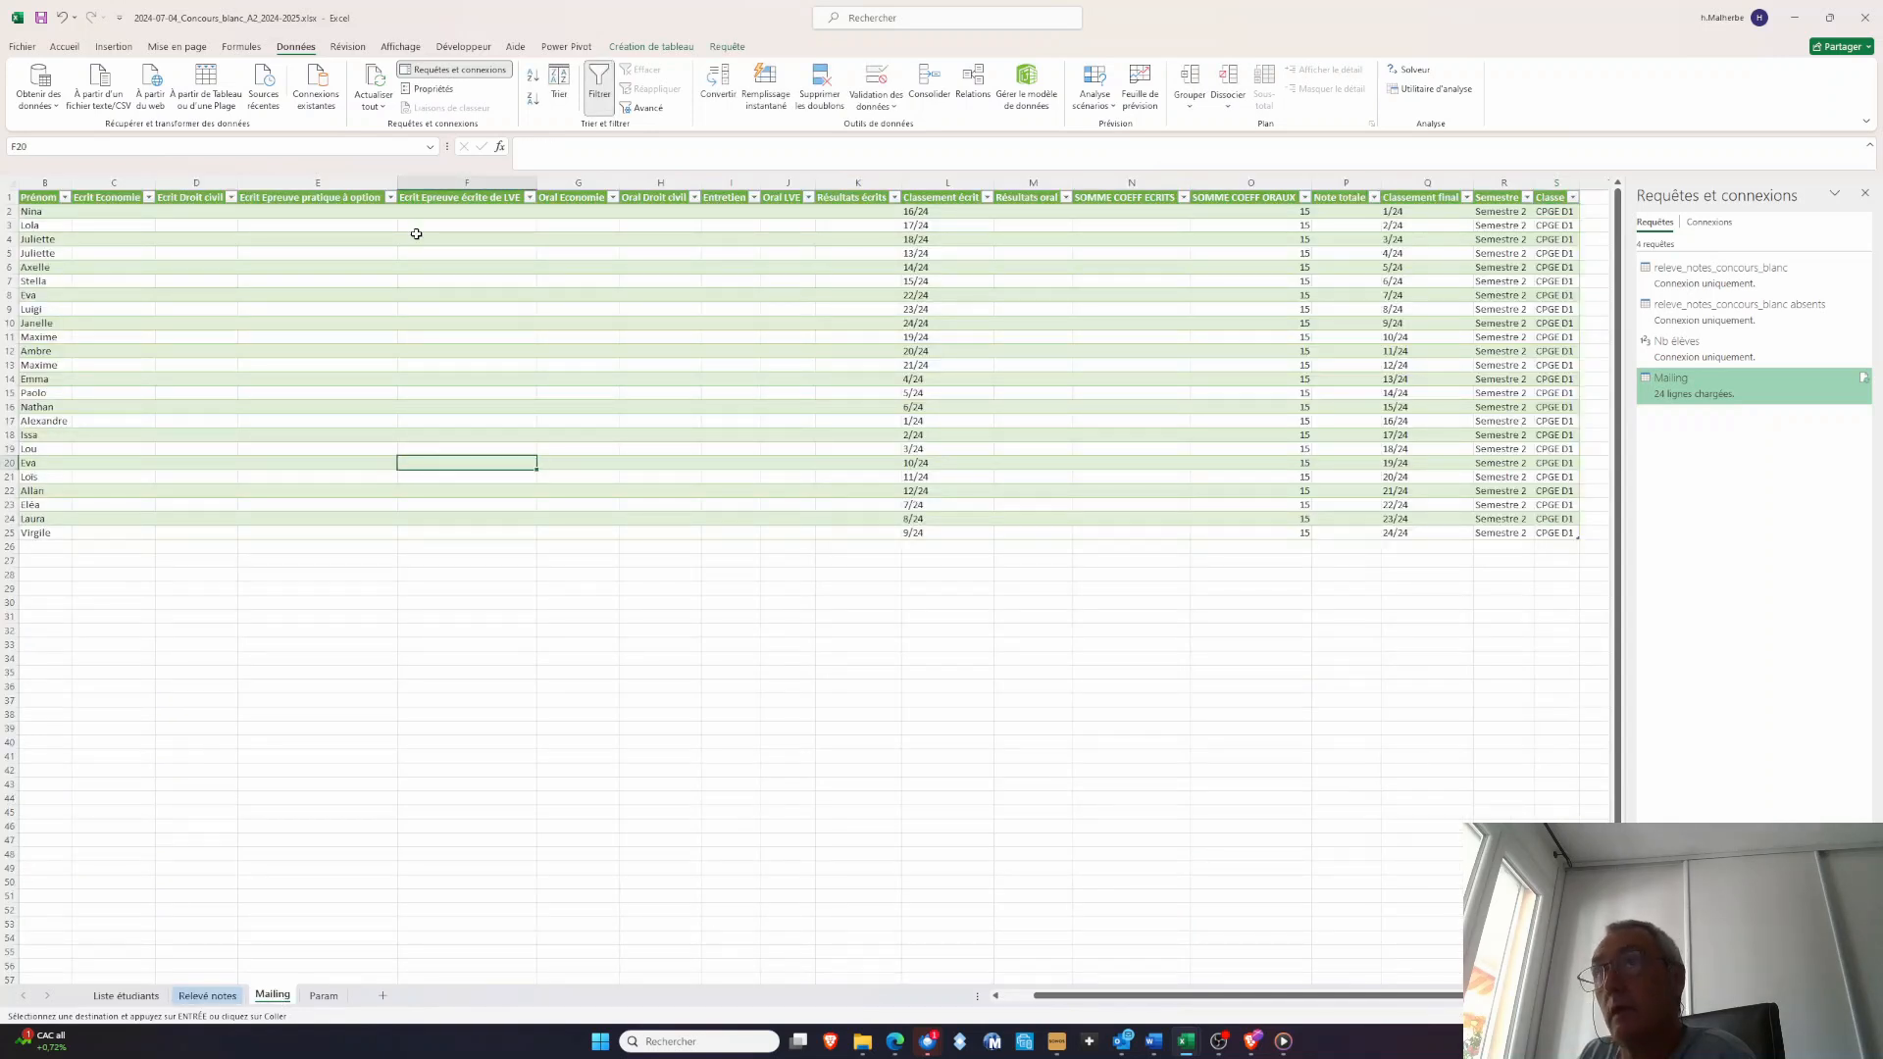
click(374, 106)
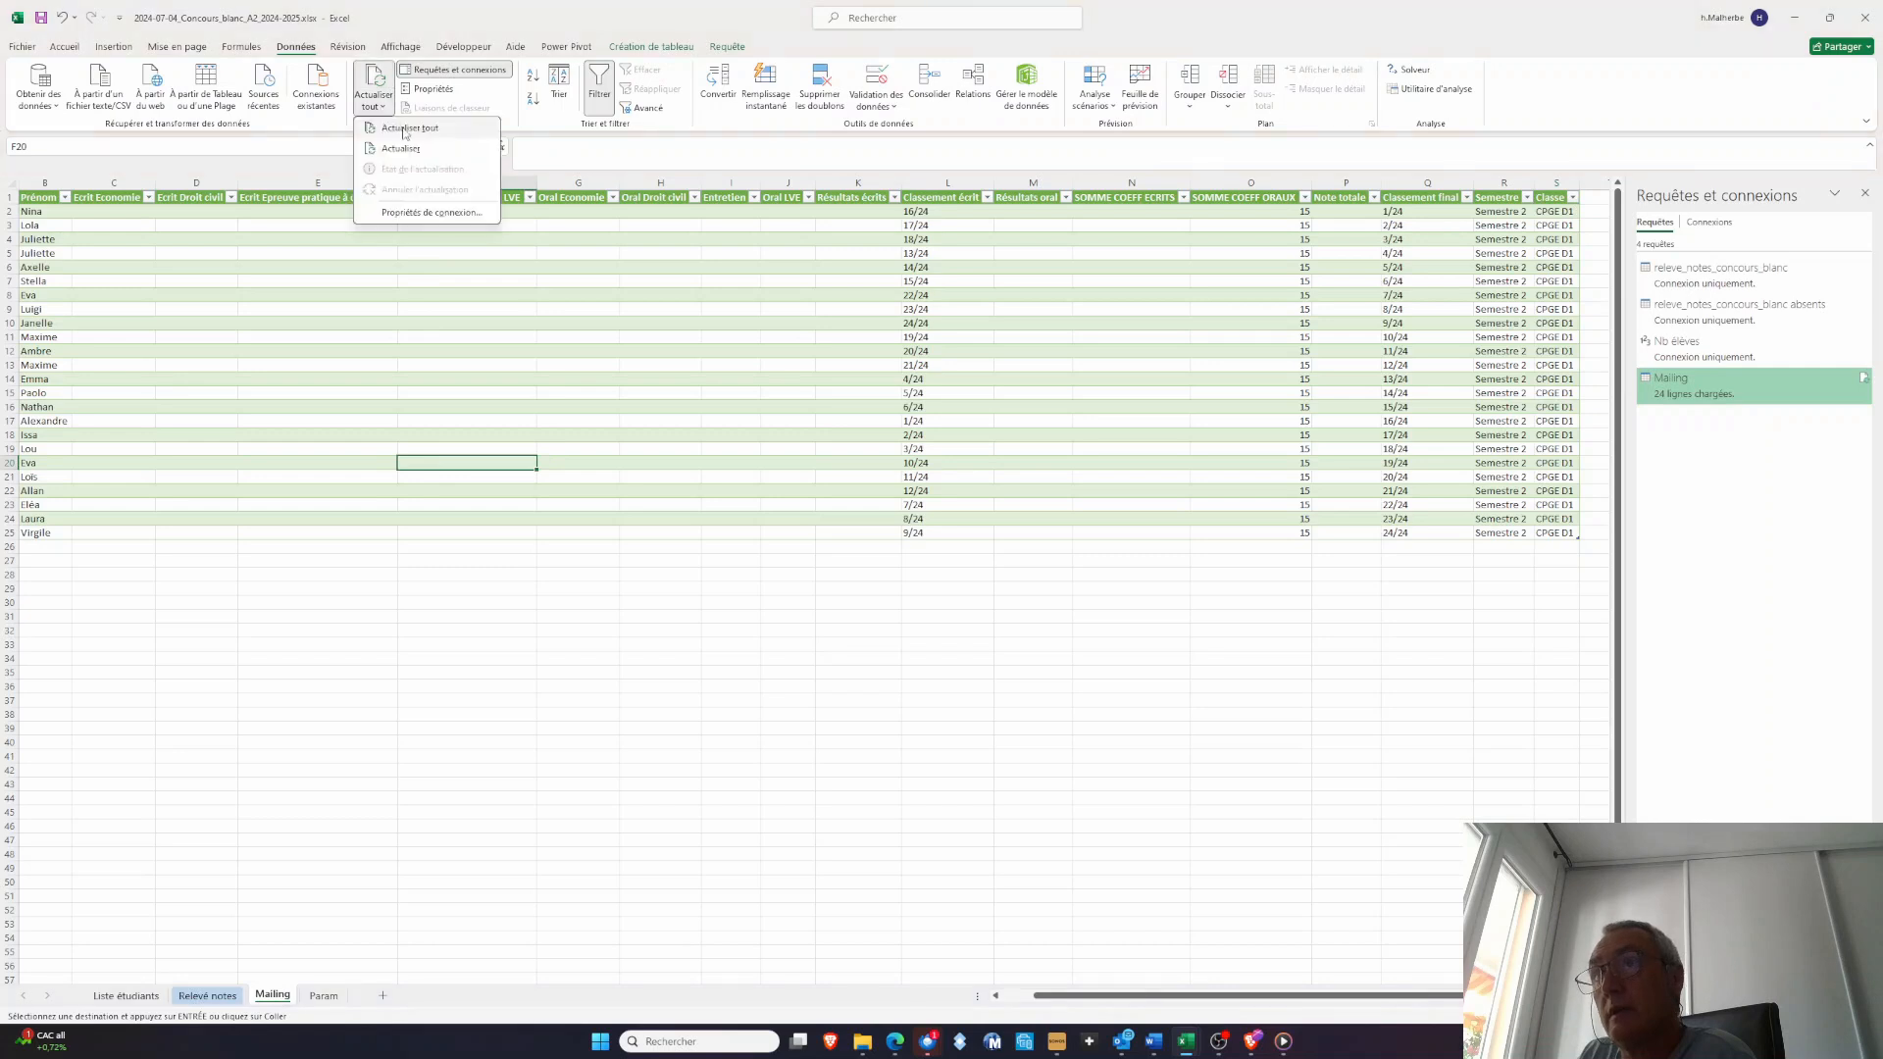
click(406, 128)
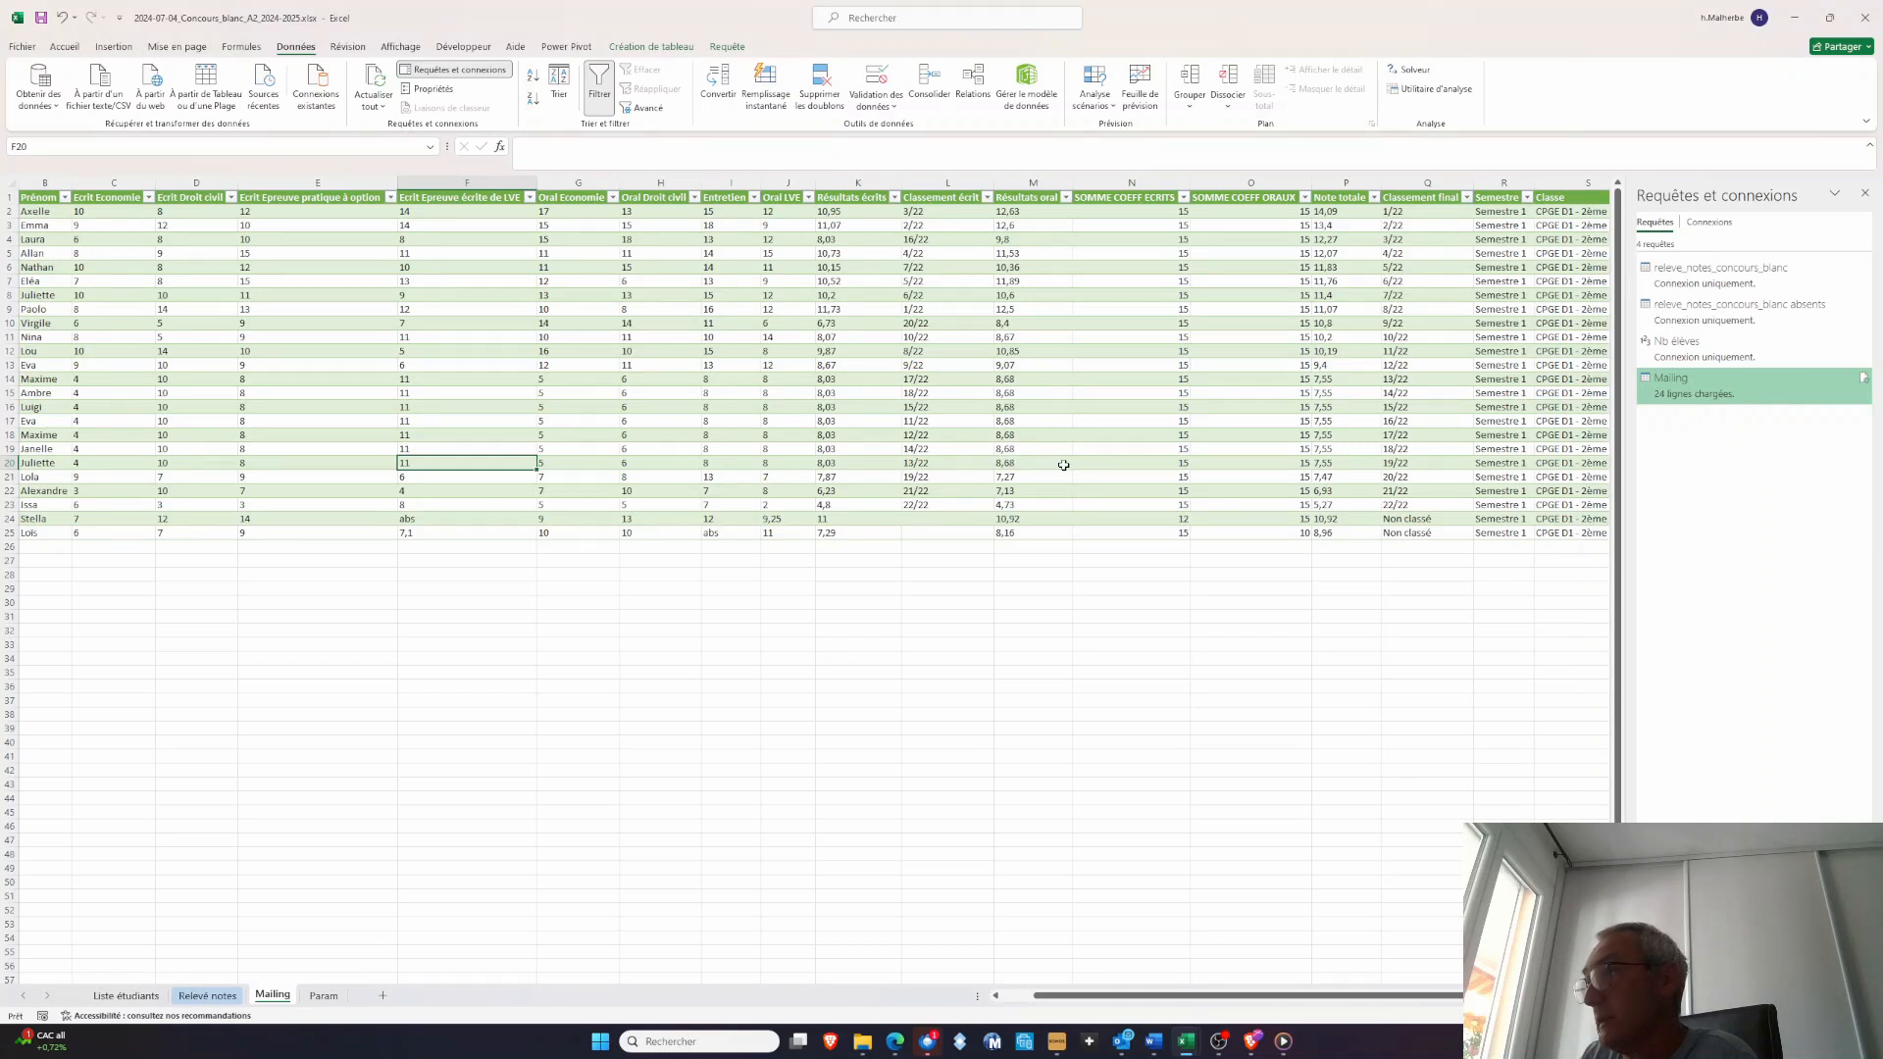
Examine the available class names and semesters on the Param sheet, and go back to the Mailing sheet
click(334, 997)
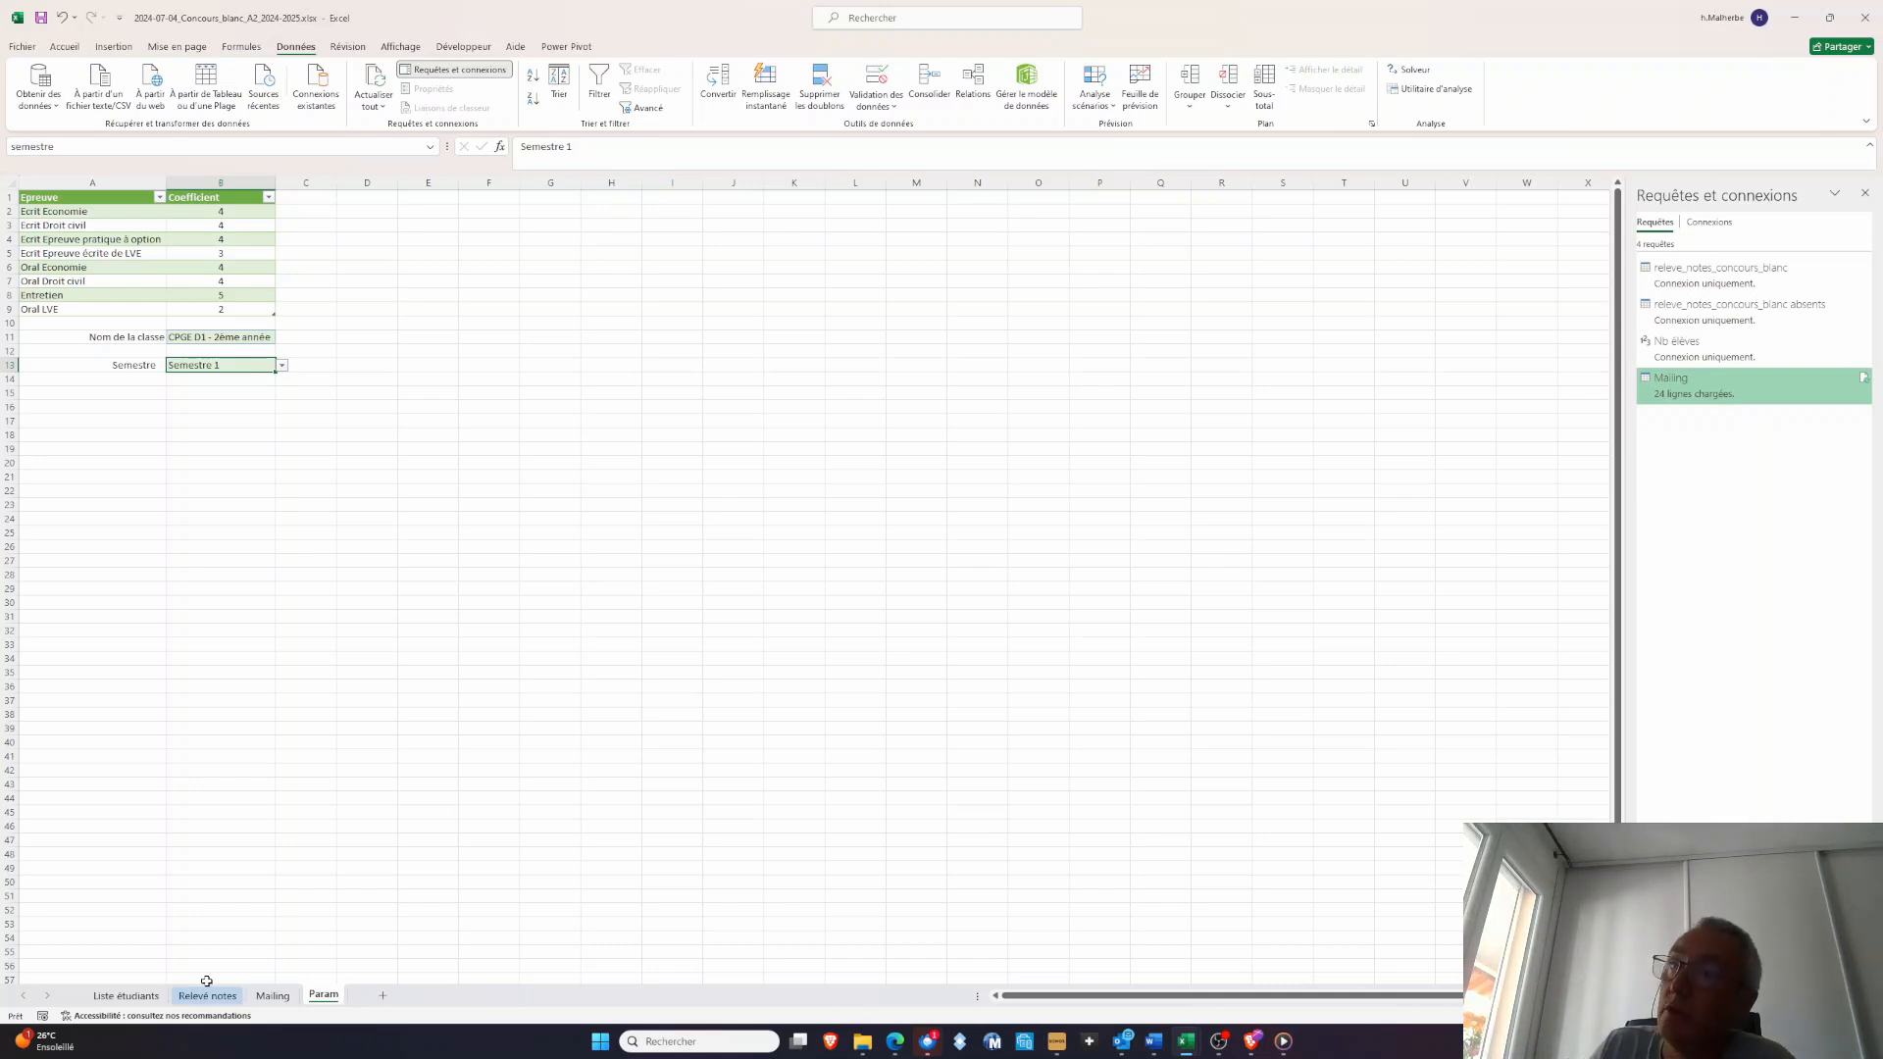
click(259, 336)
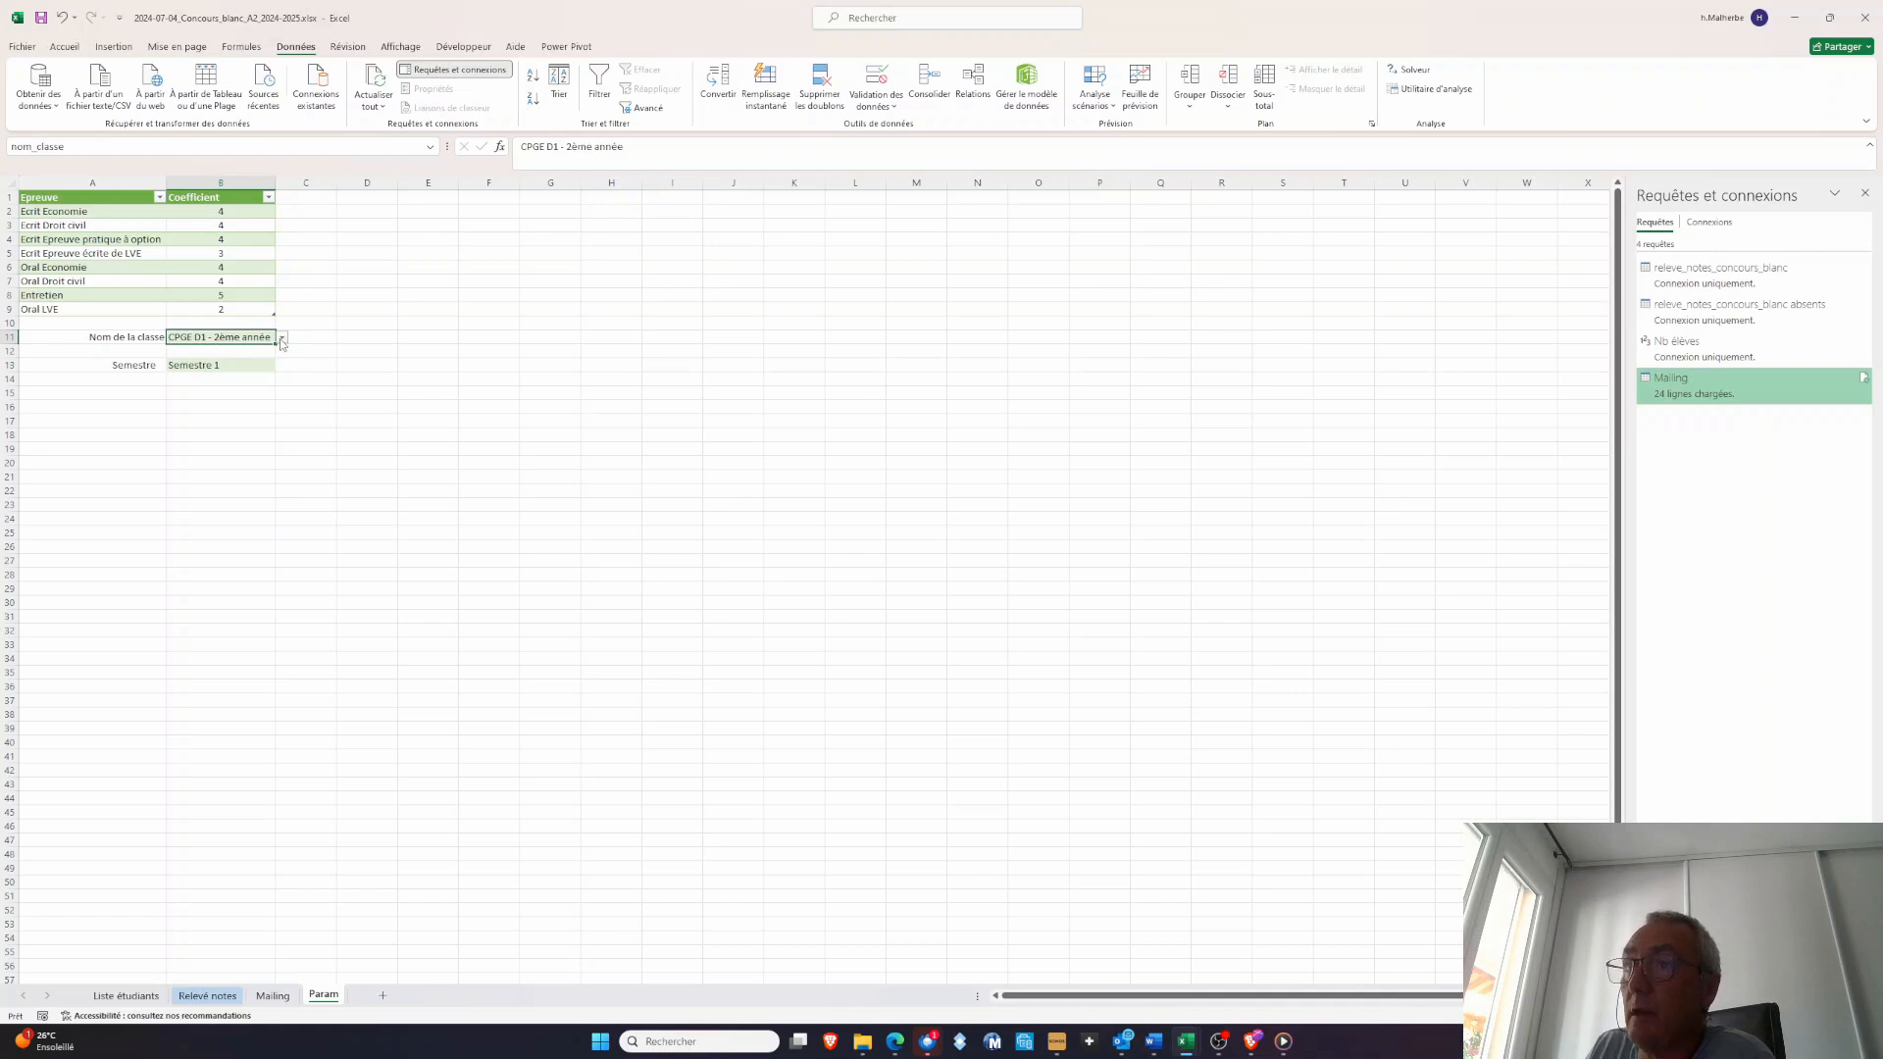
click(282, 339)
click(281, 338)
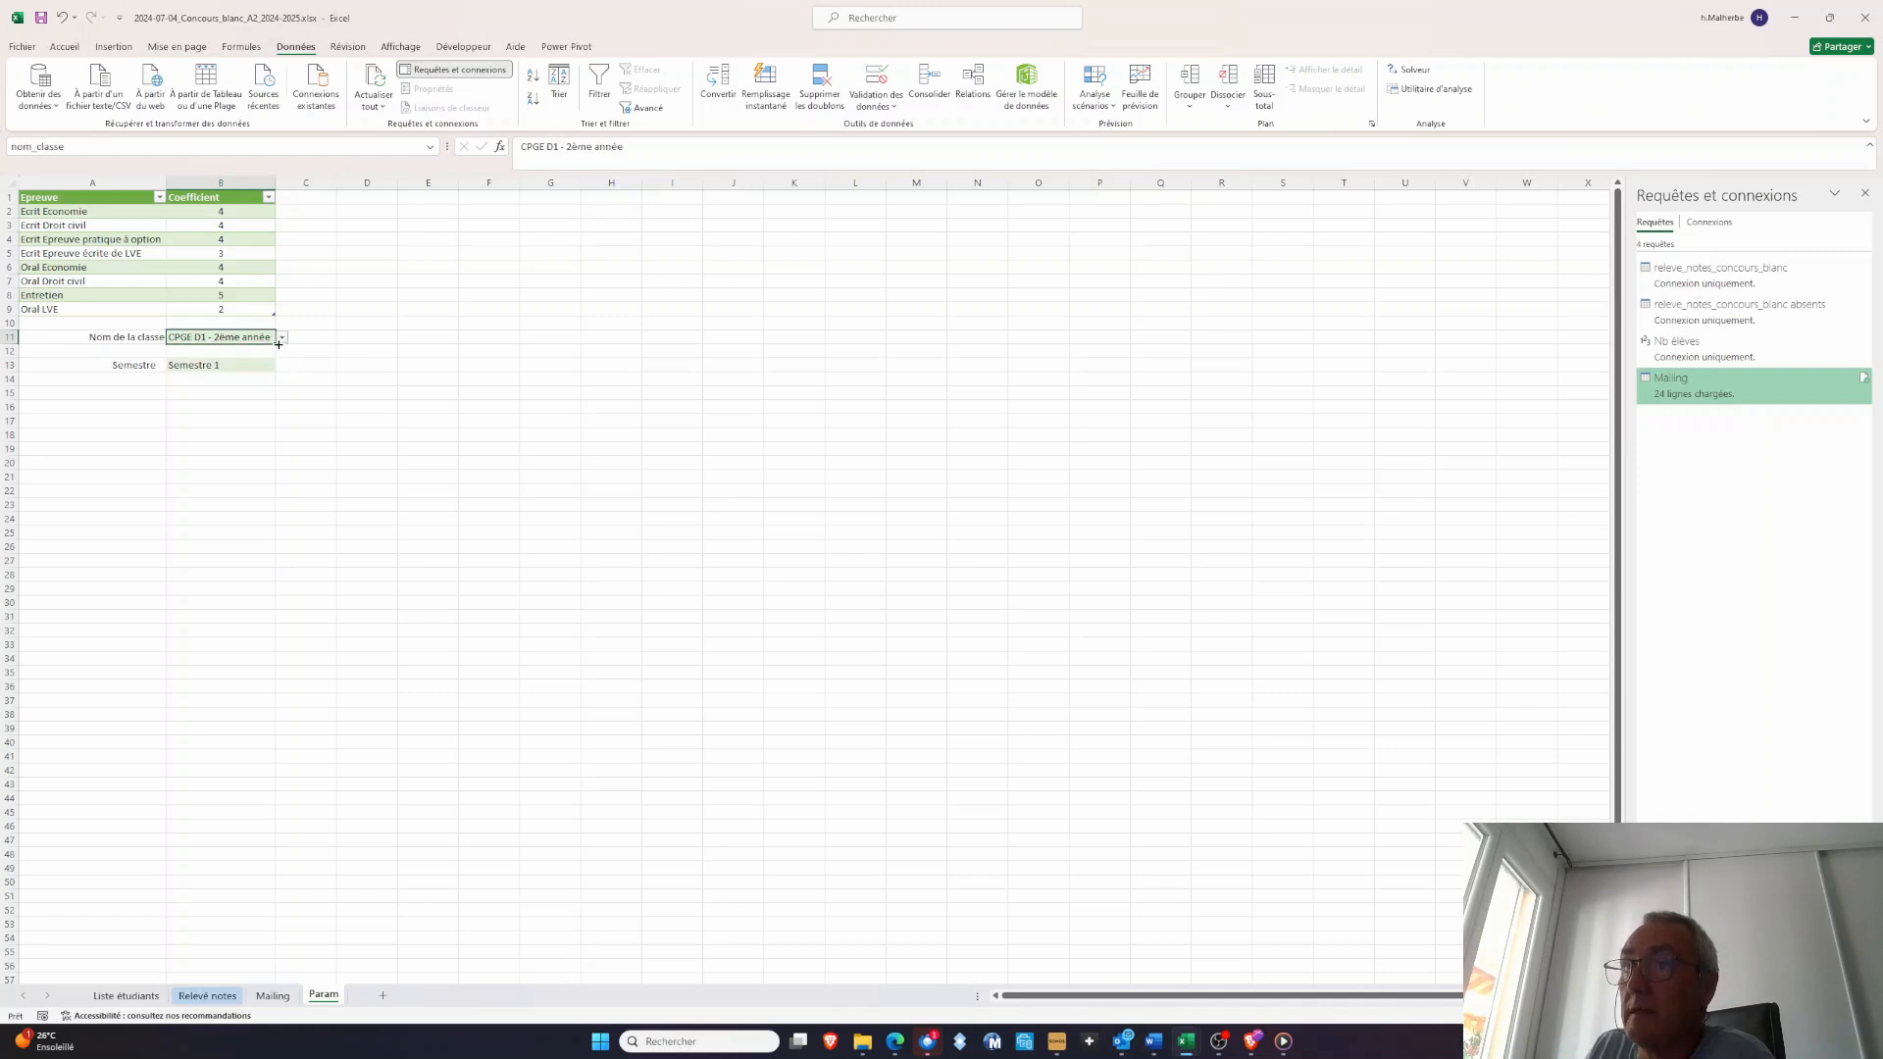
click(282, 338)
click(282, 341)
click(257, 365)
click(281, 365)
click(281, 366)
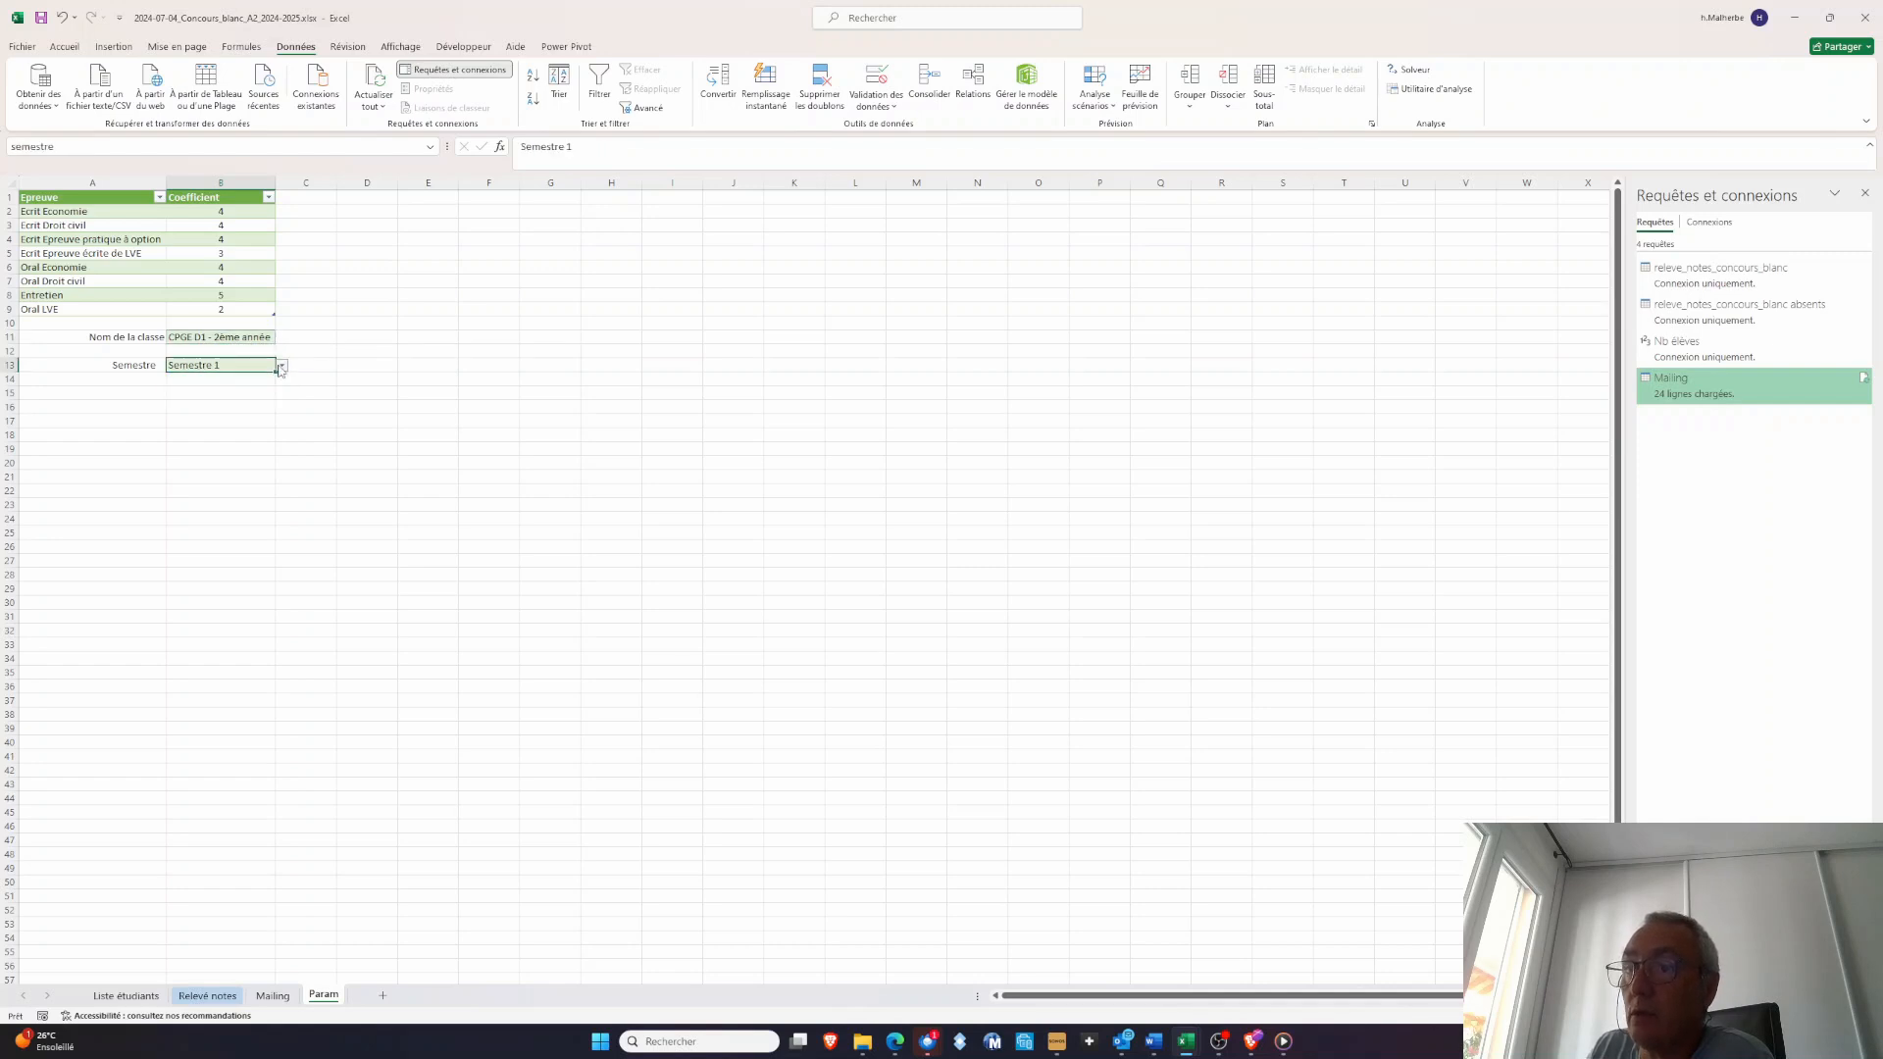
click(272, 997)
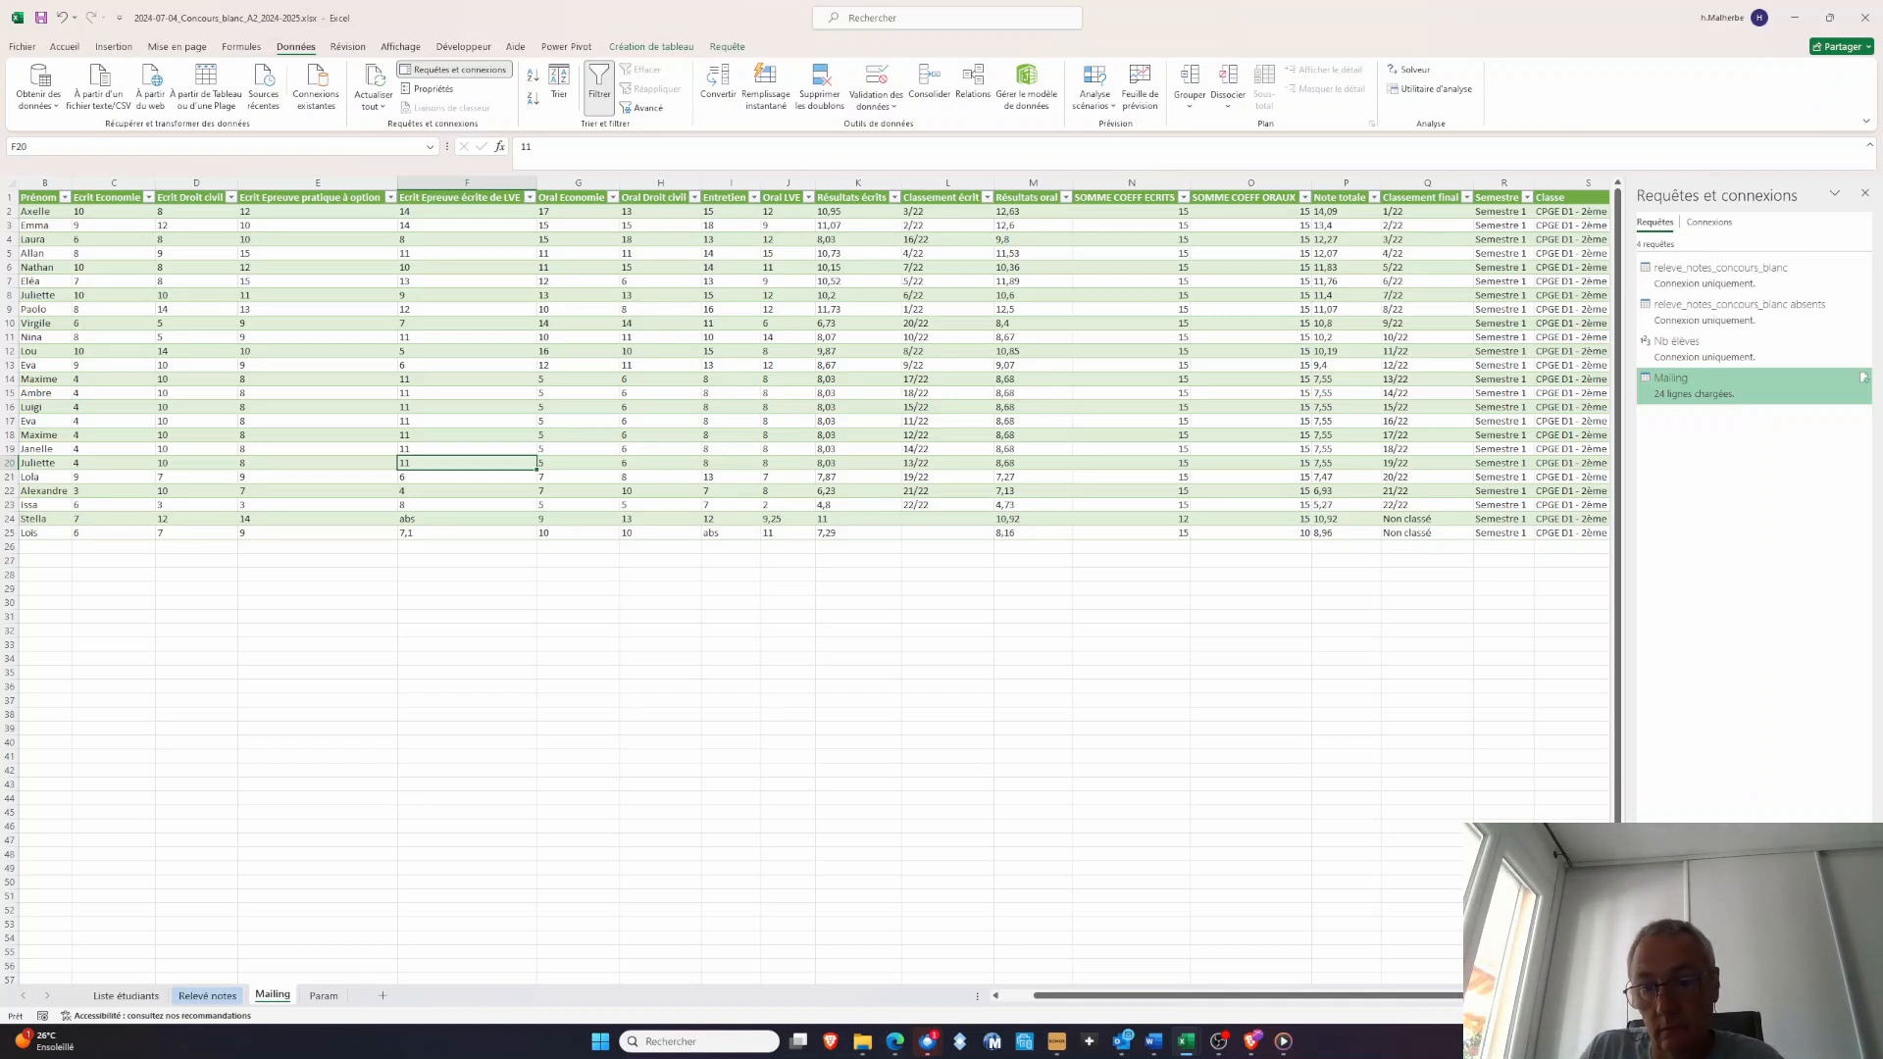
Switch to Word and close Publipostage_concours_blanc_prepa_D1.docx without saving its changes
key(alt+Tab)
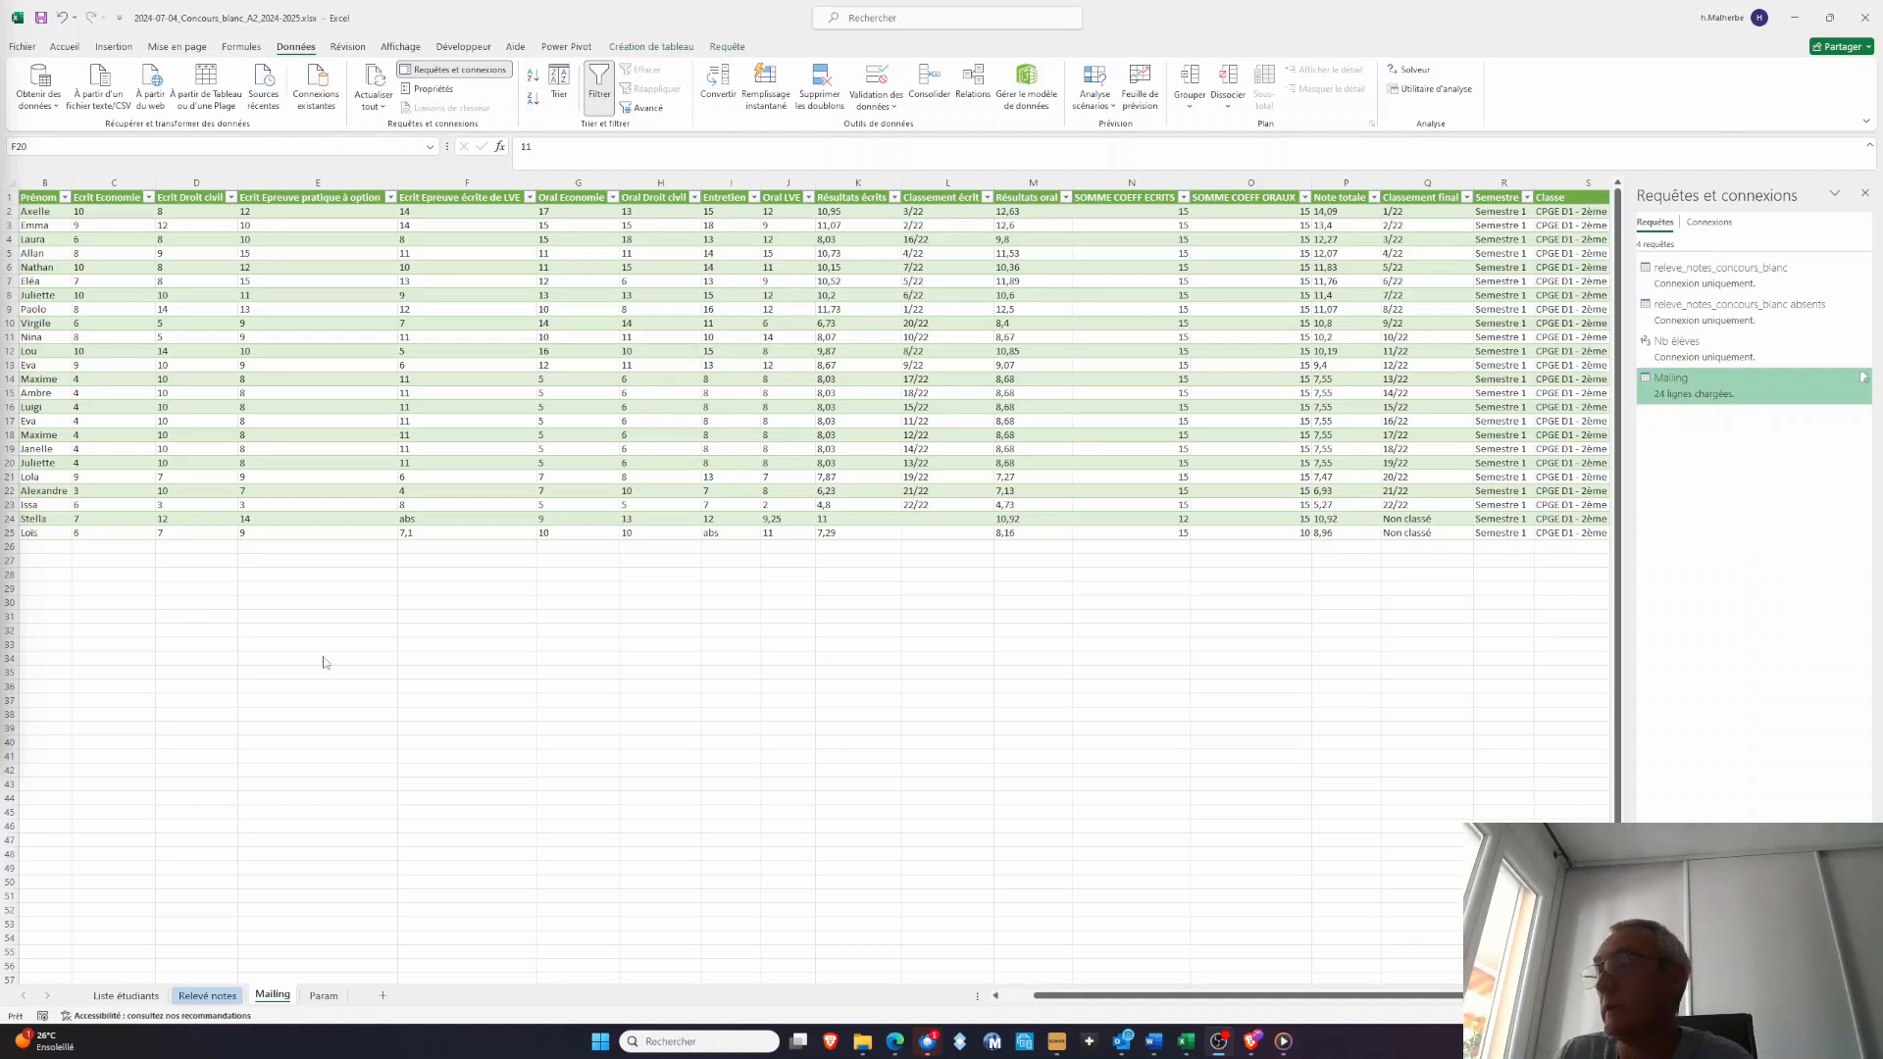
click(1154, 1043)
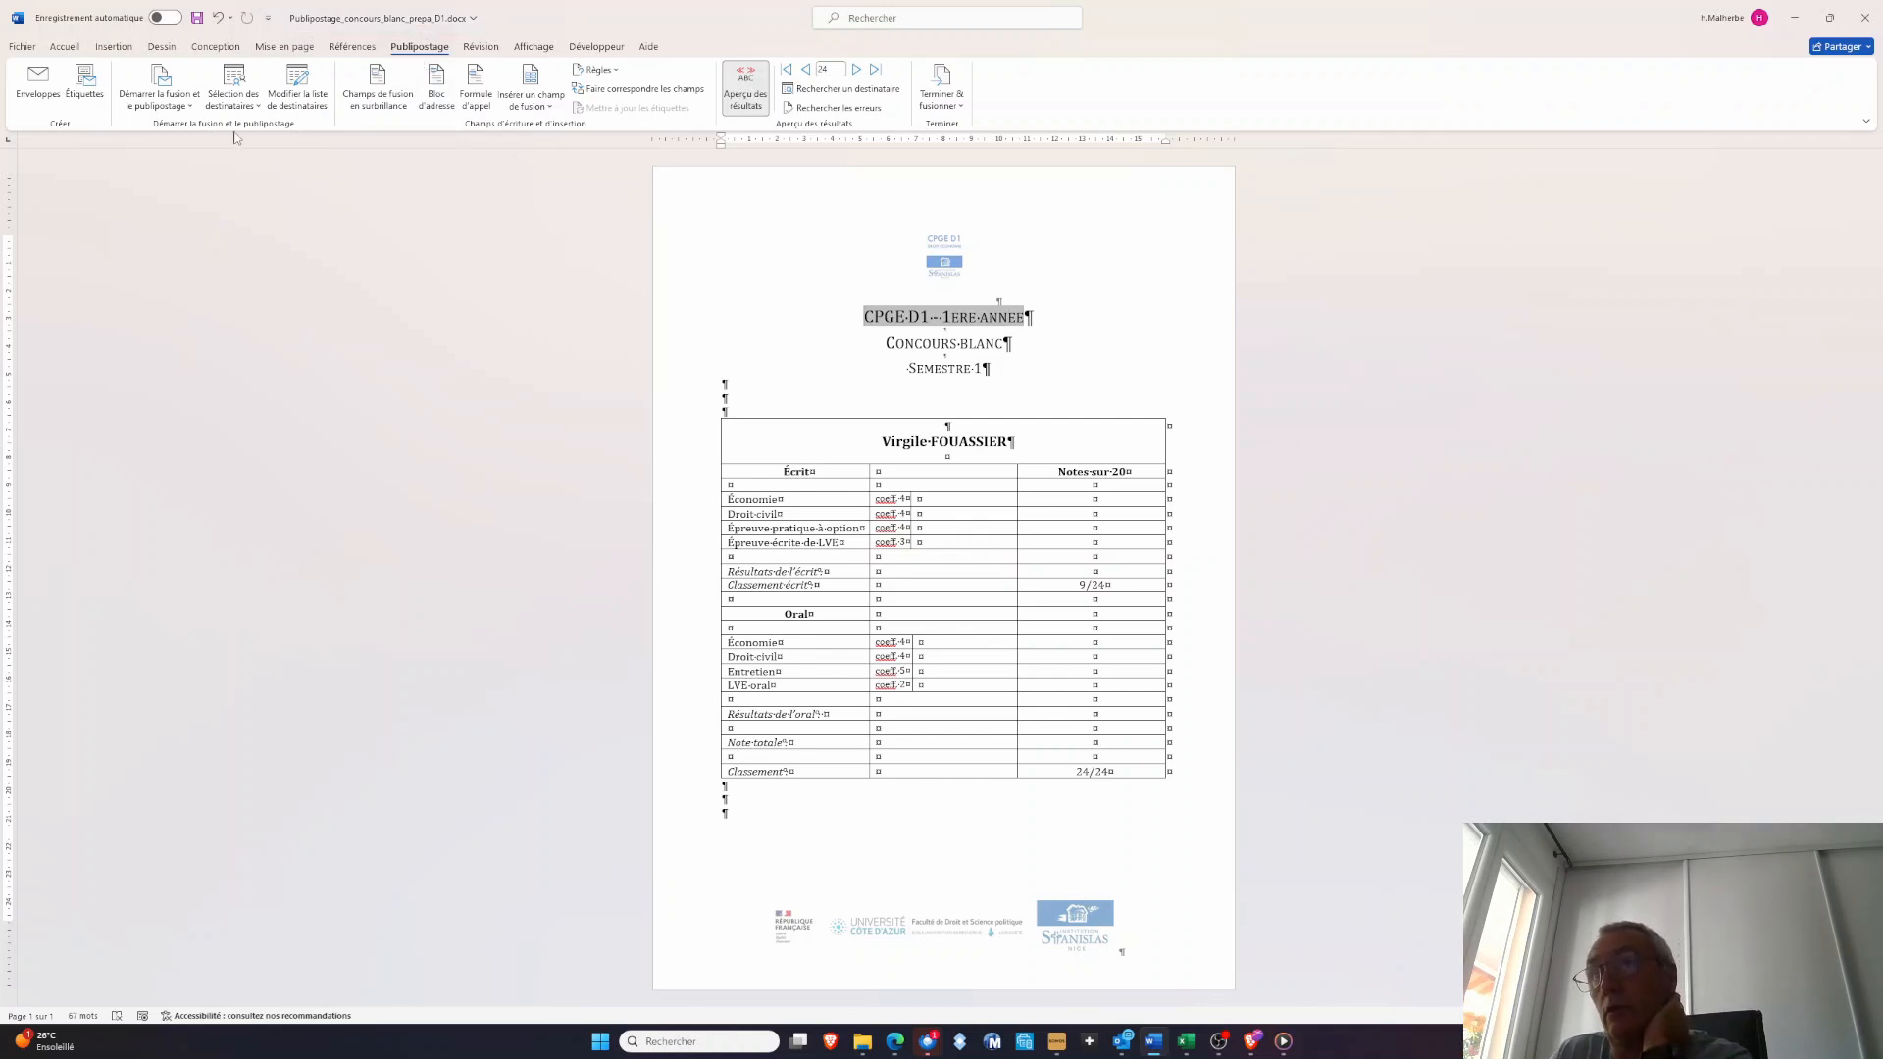
click(23, 47)
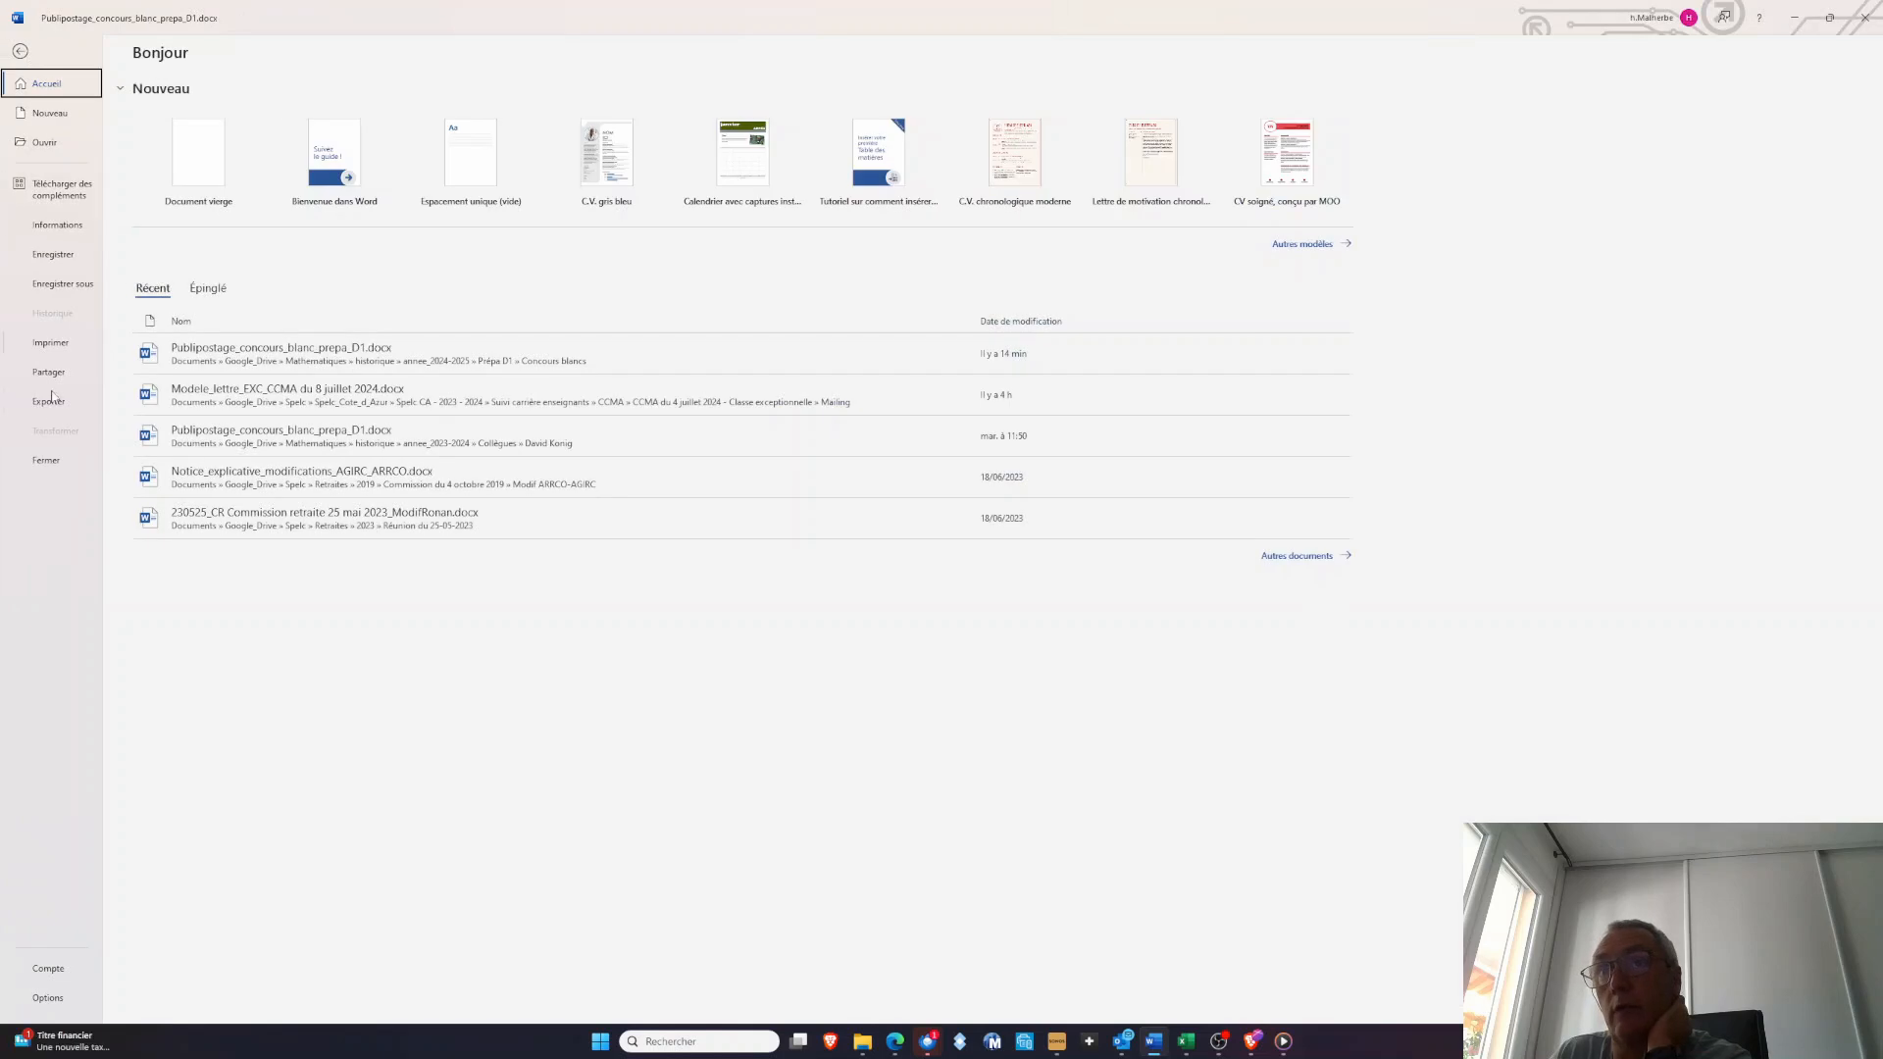
click(47, 463)
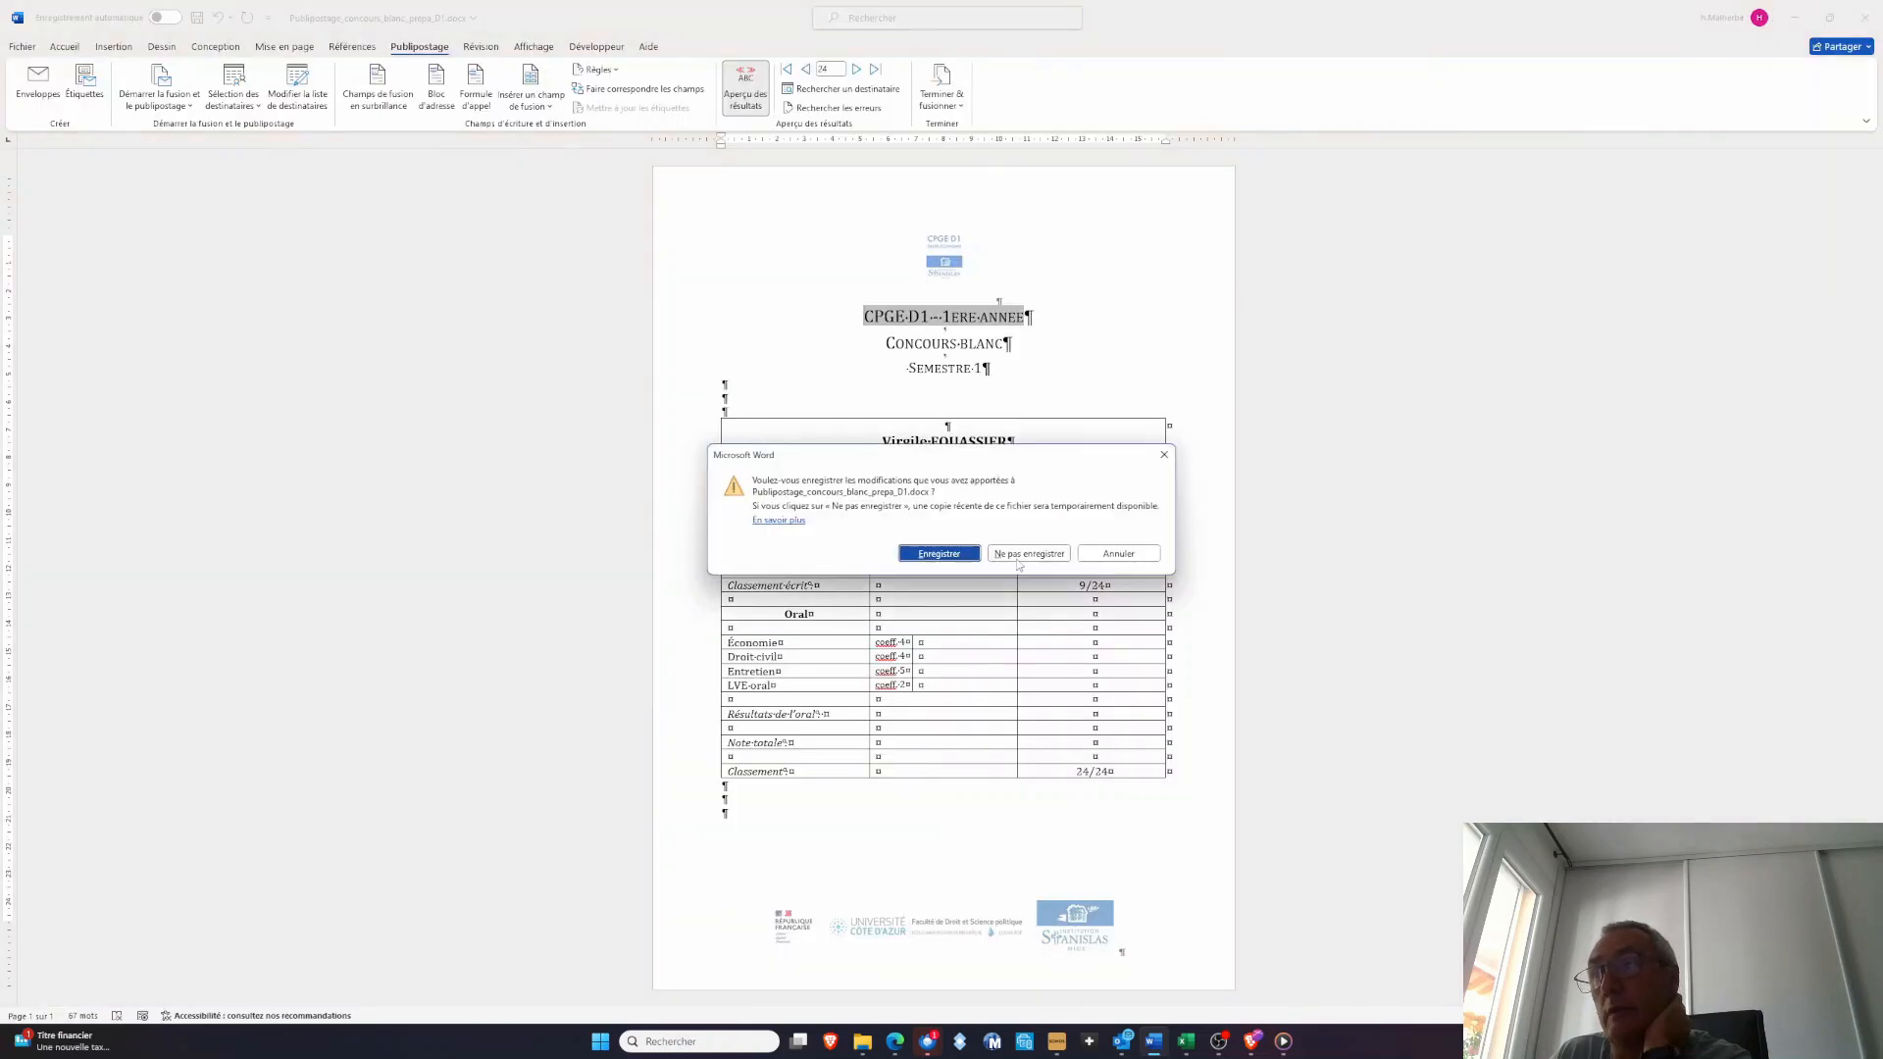
click(1027, 555)
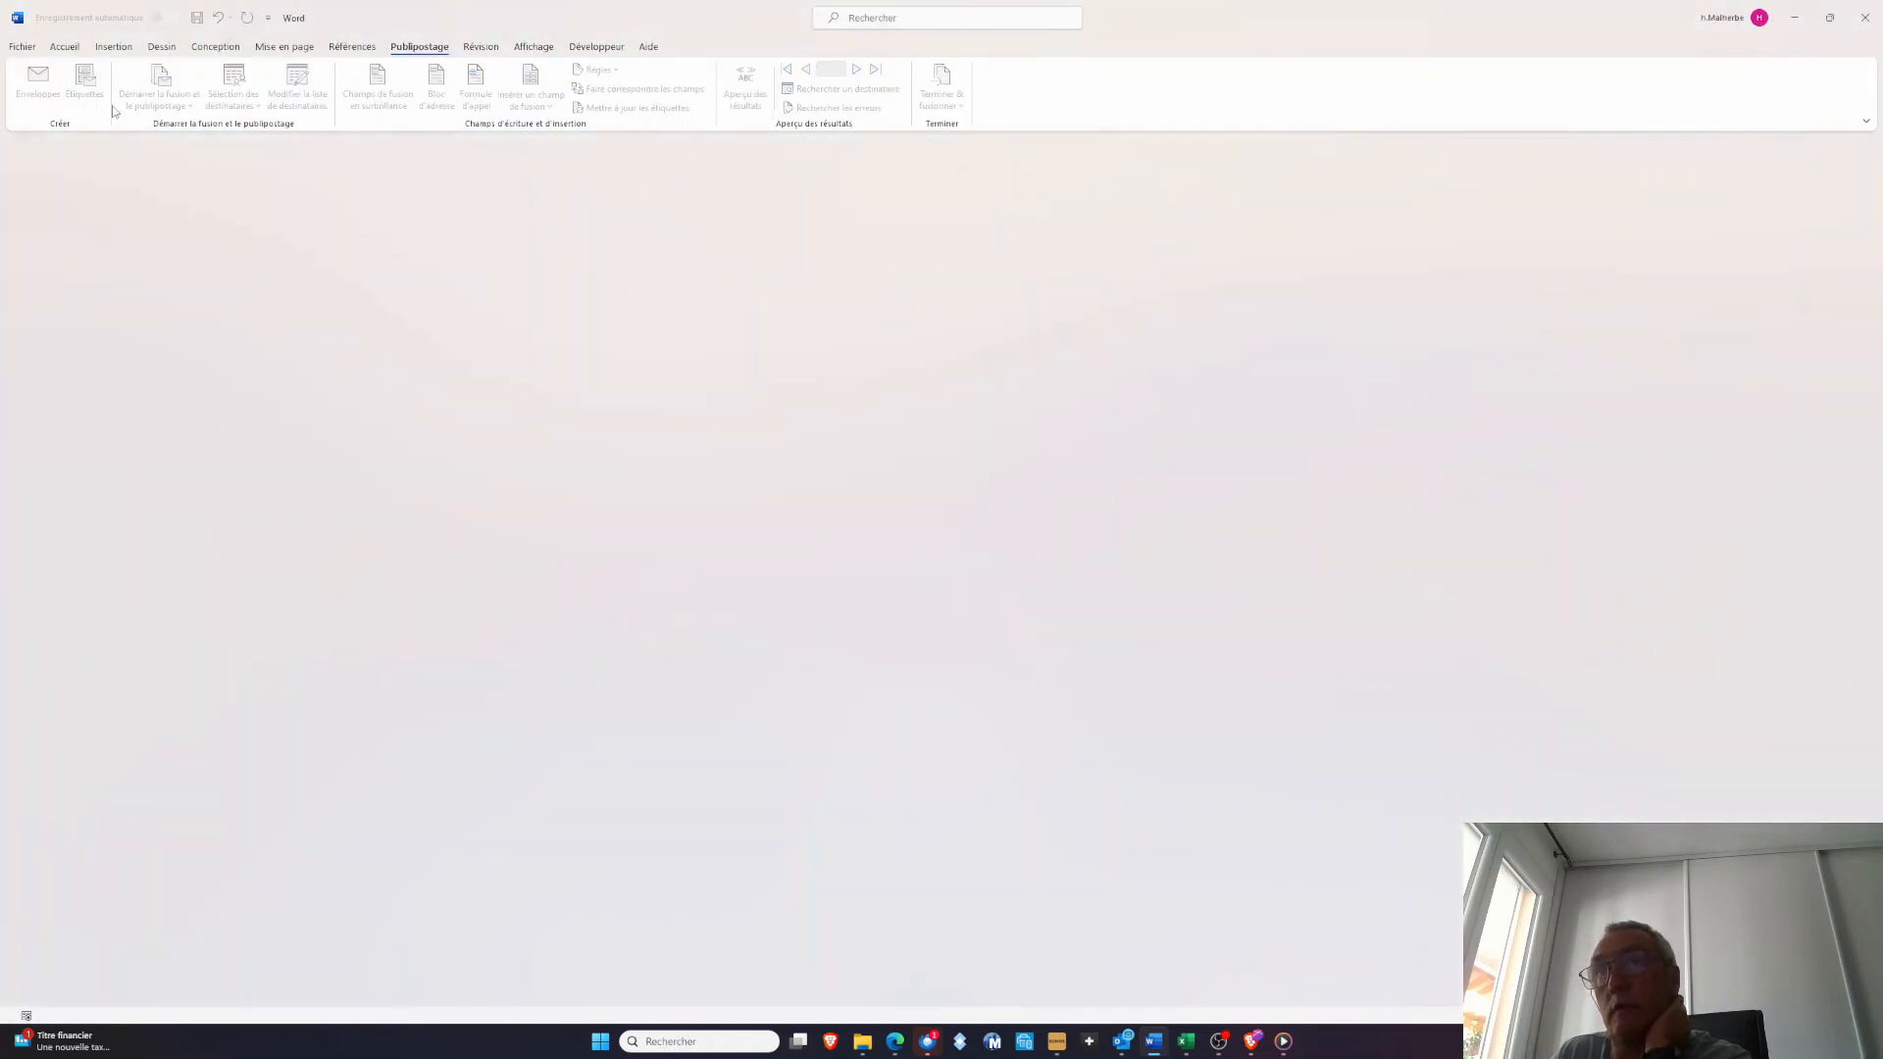
Reopen today's recent Publipostage_concours_blanc_prepa_D1.docx from the 2024-2025 folder and allow its SQL query on the Mailing data to run
click(22, 47)
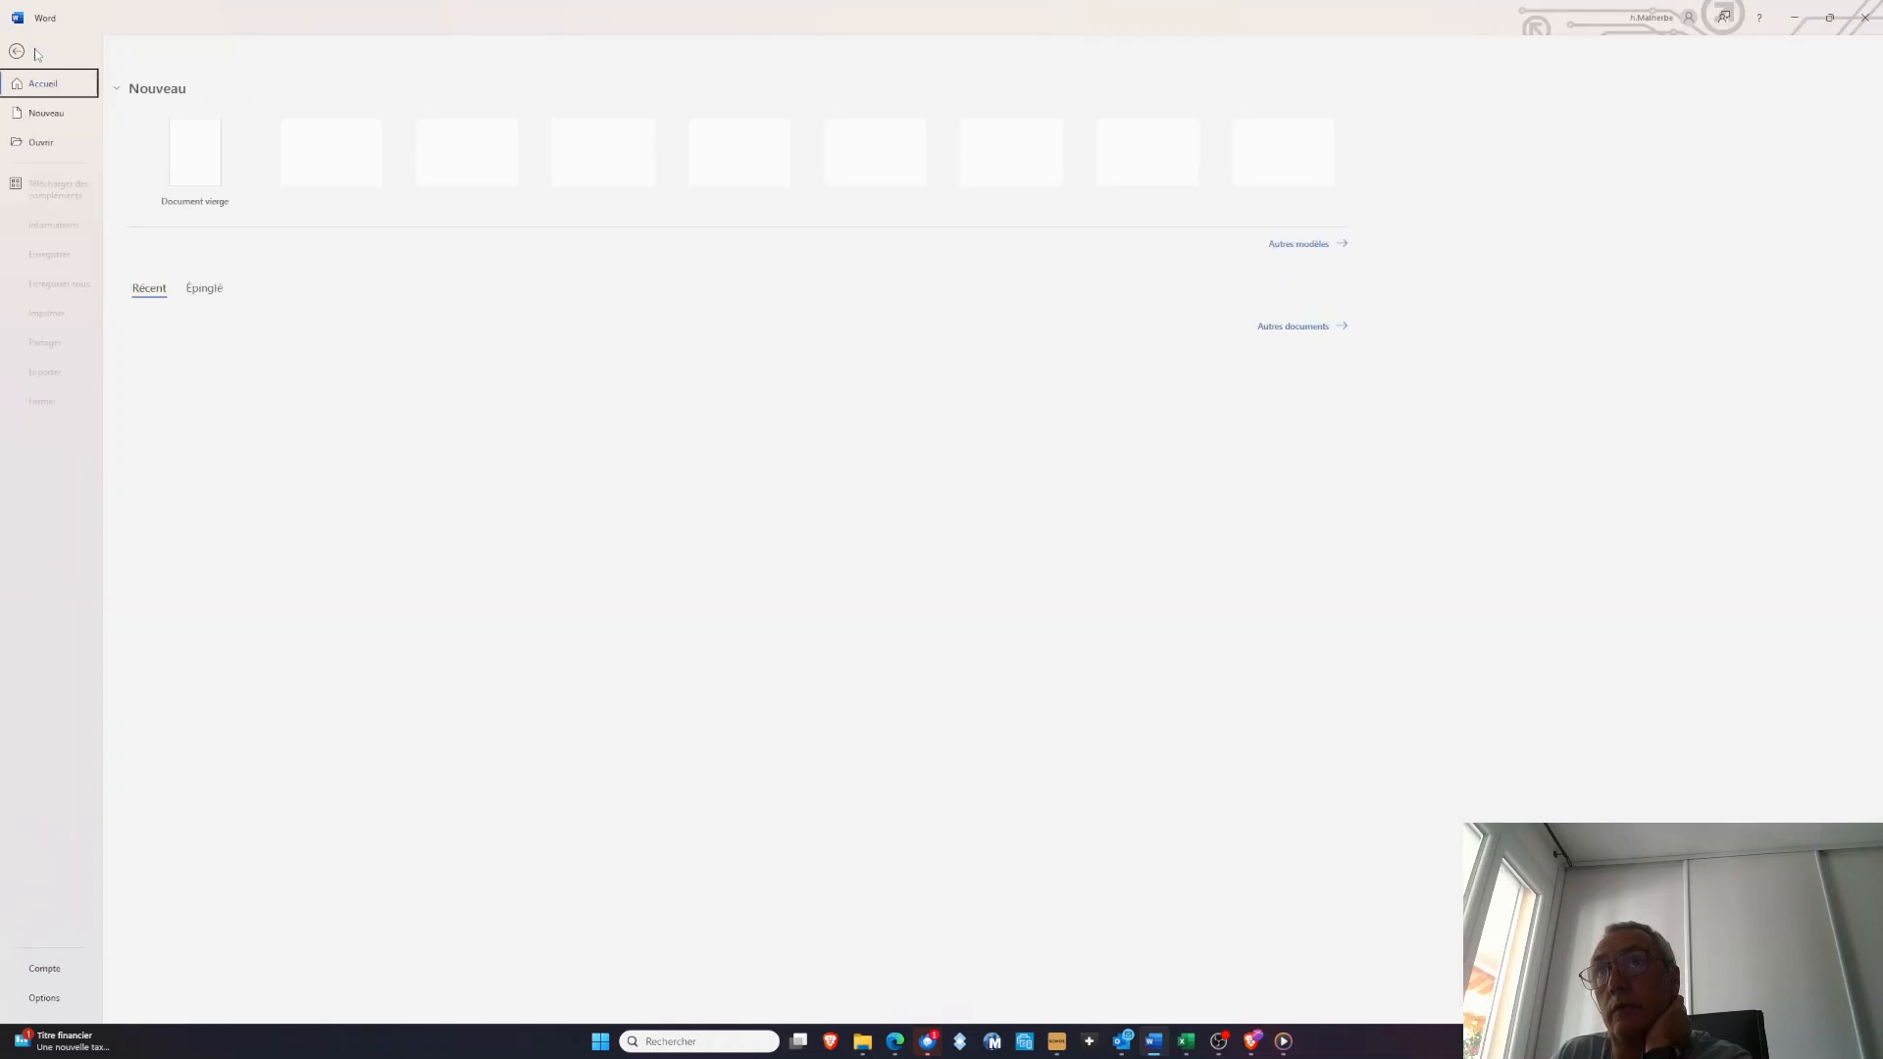
click(72, 152)
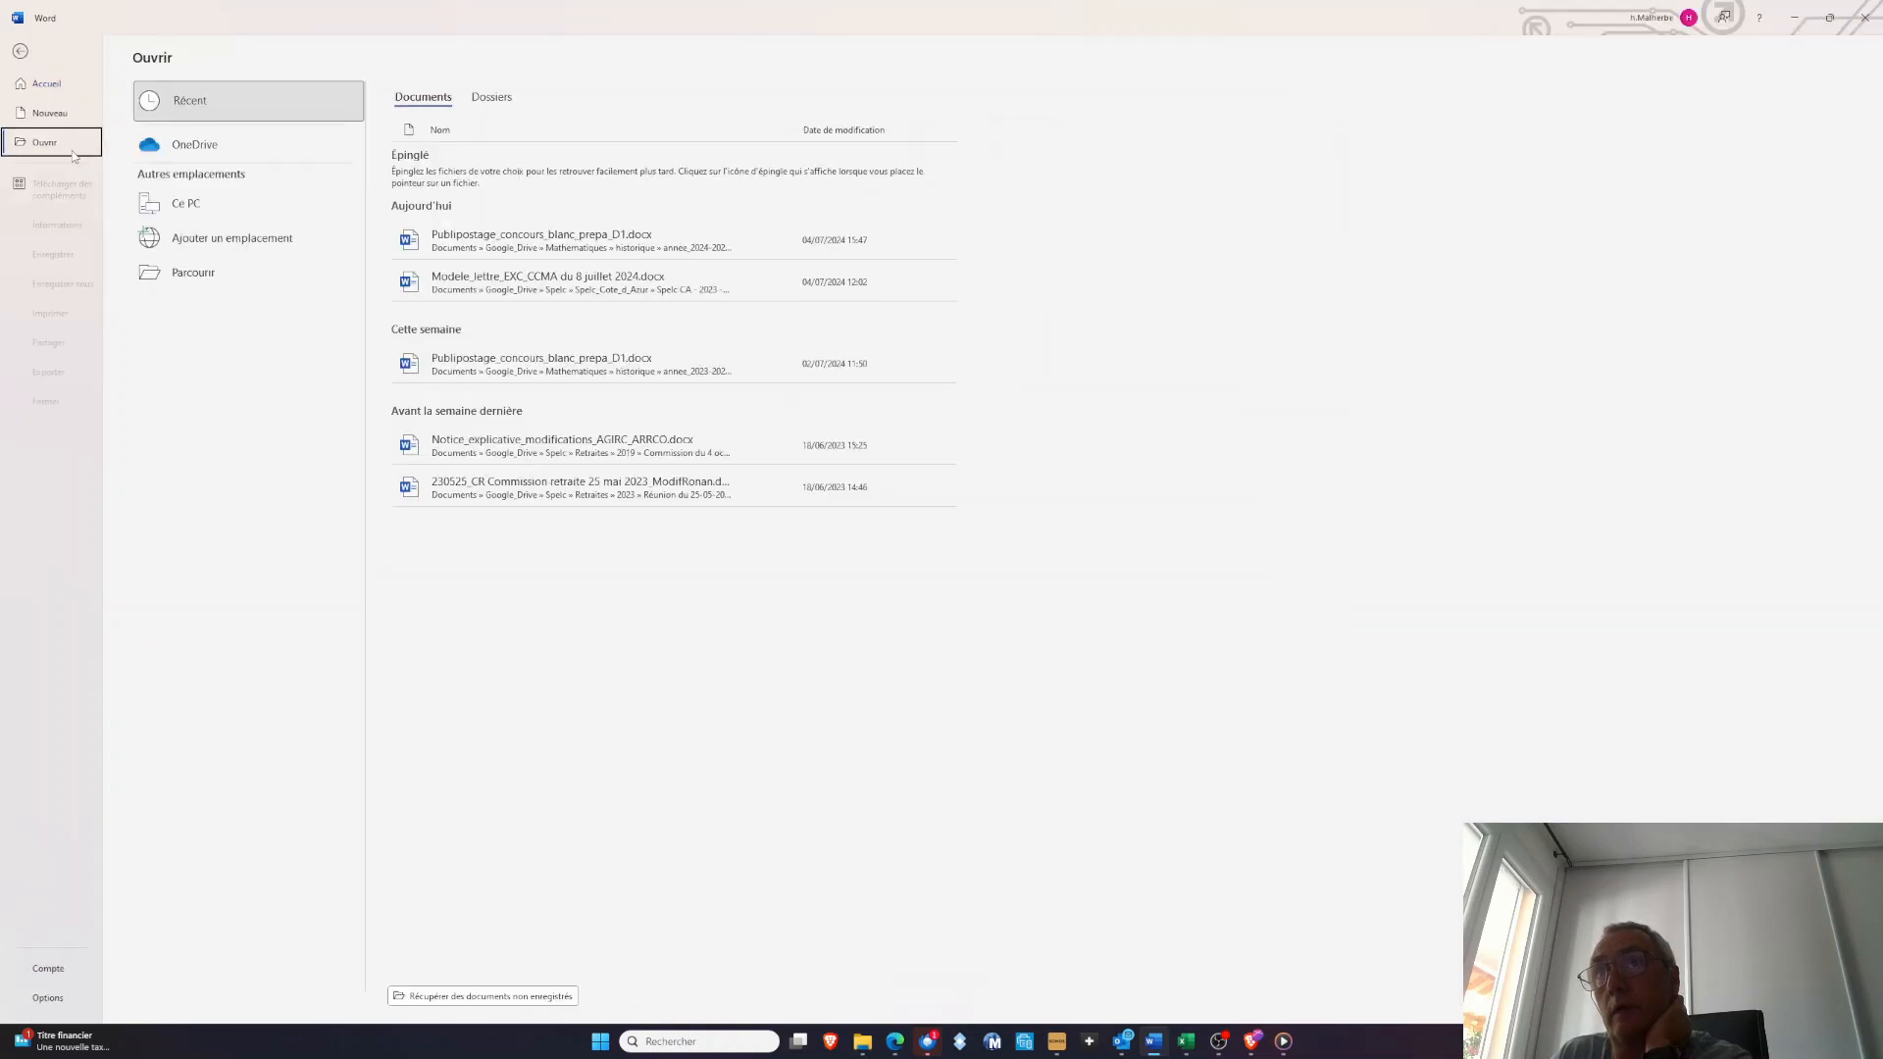
click(566, 249)
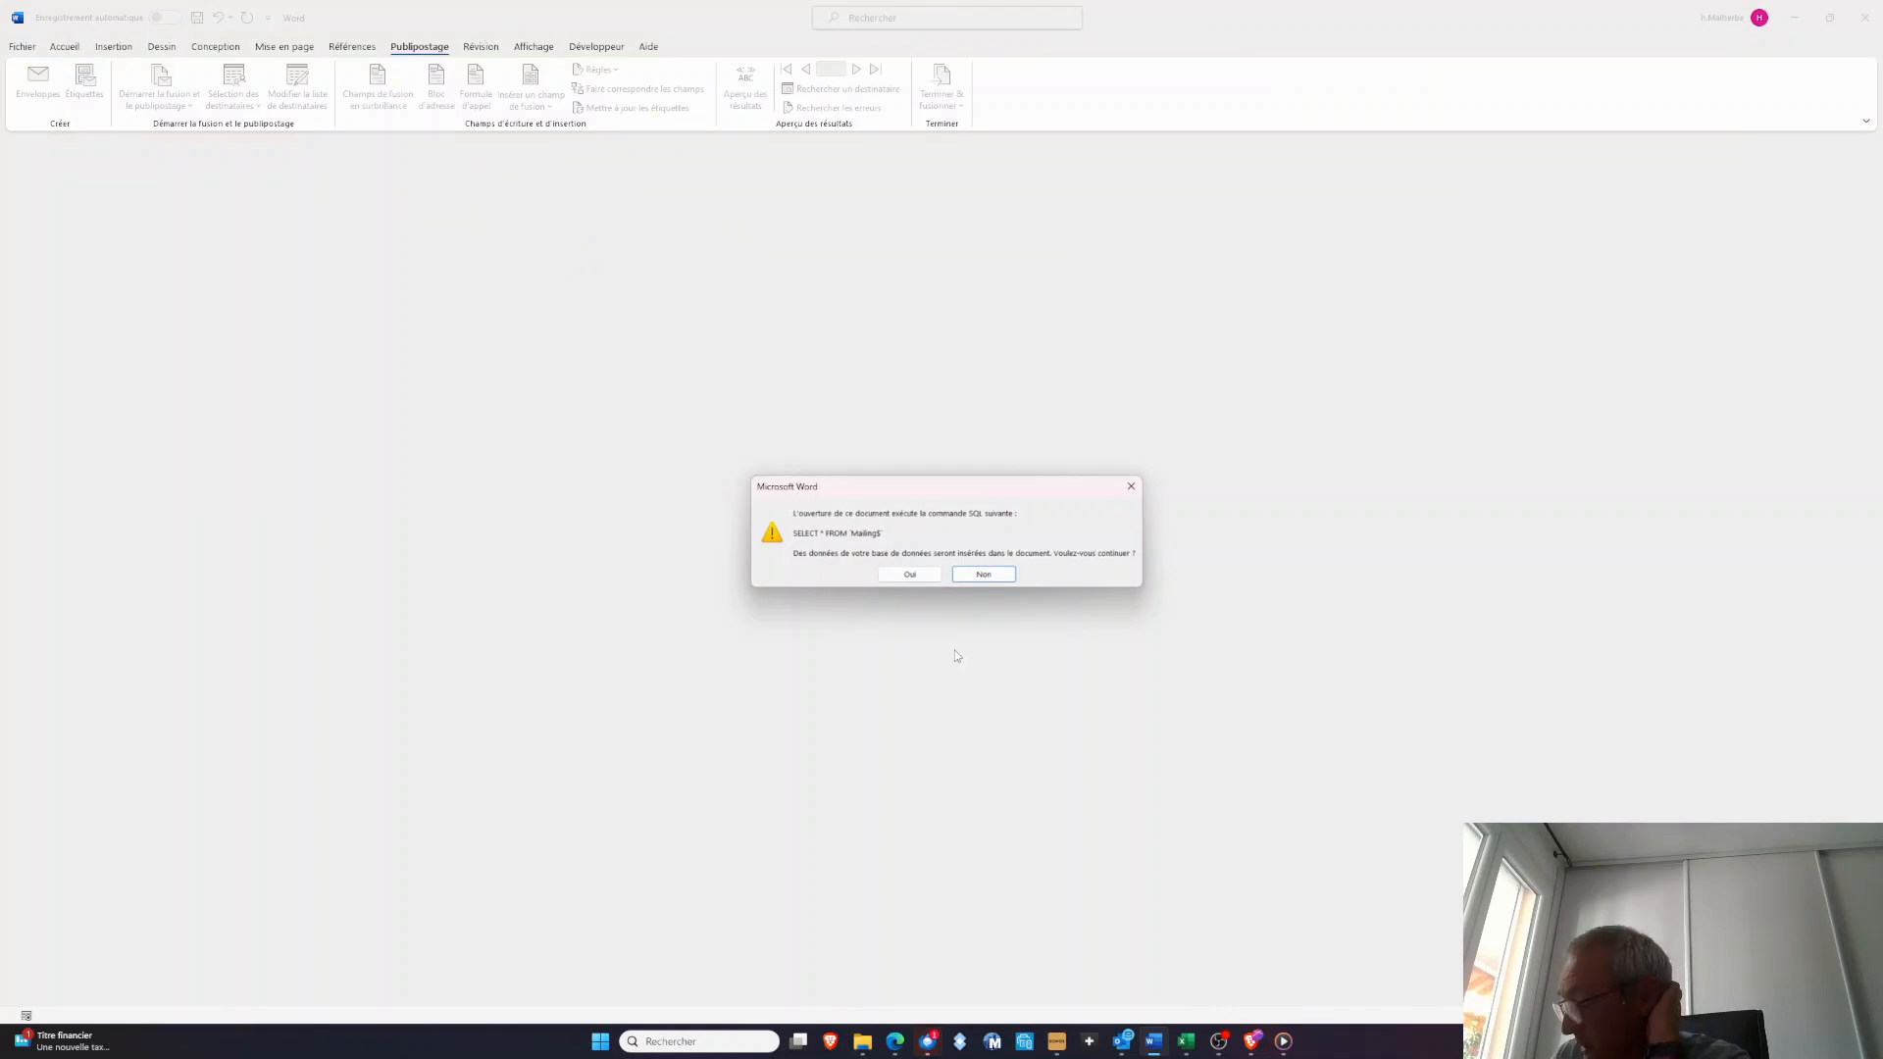
click(920, 581)
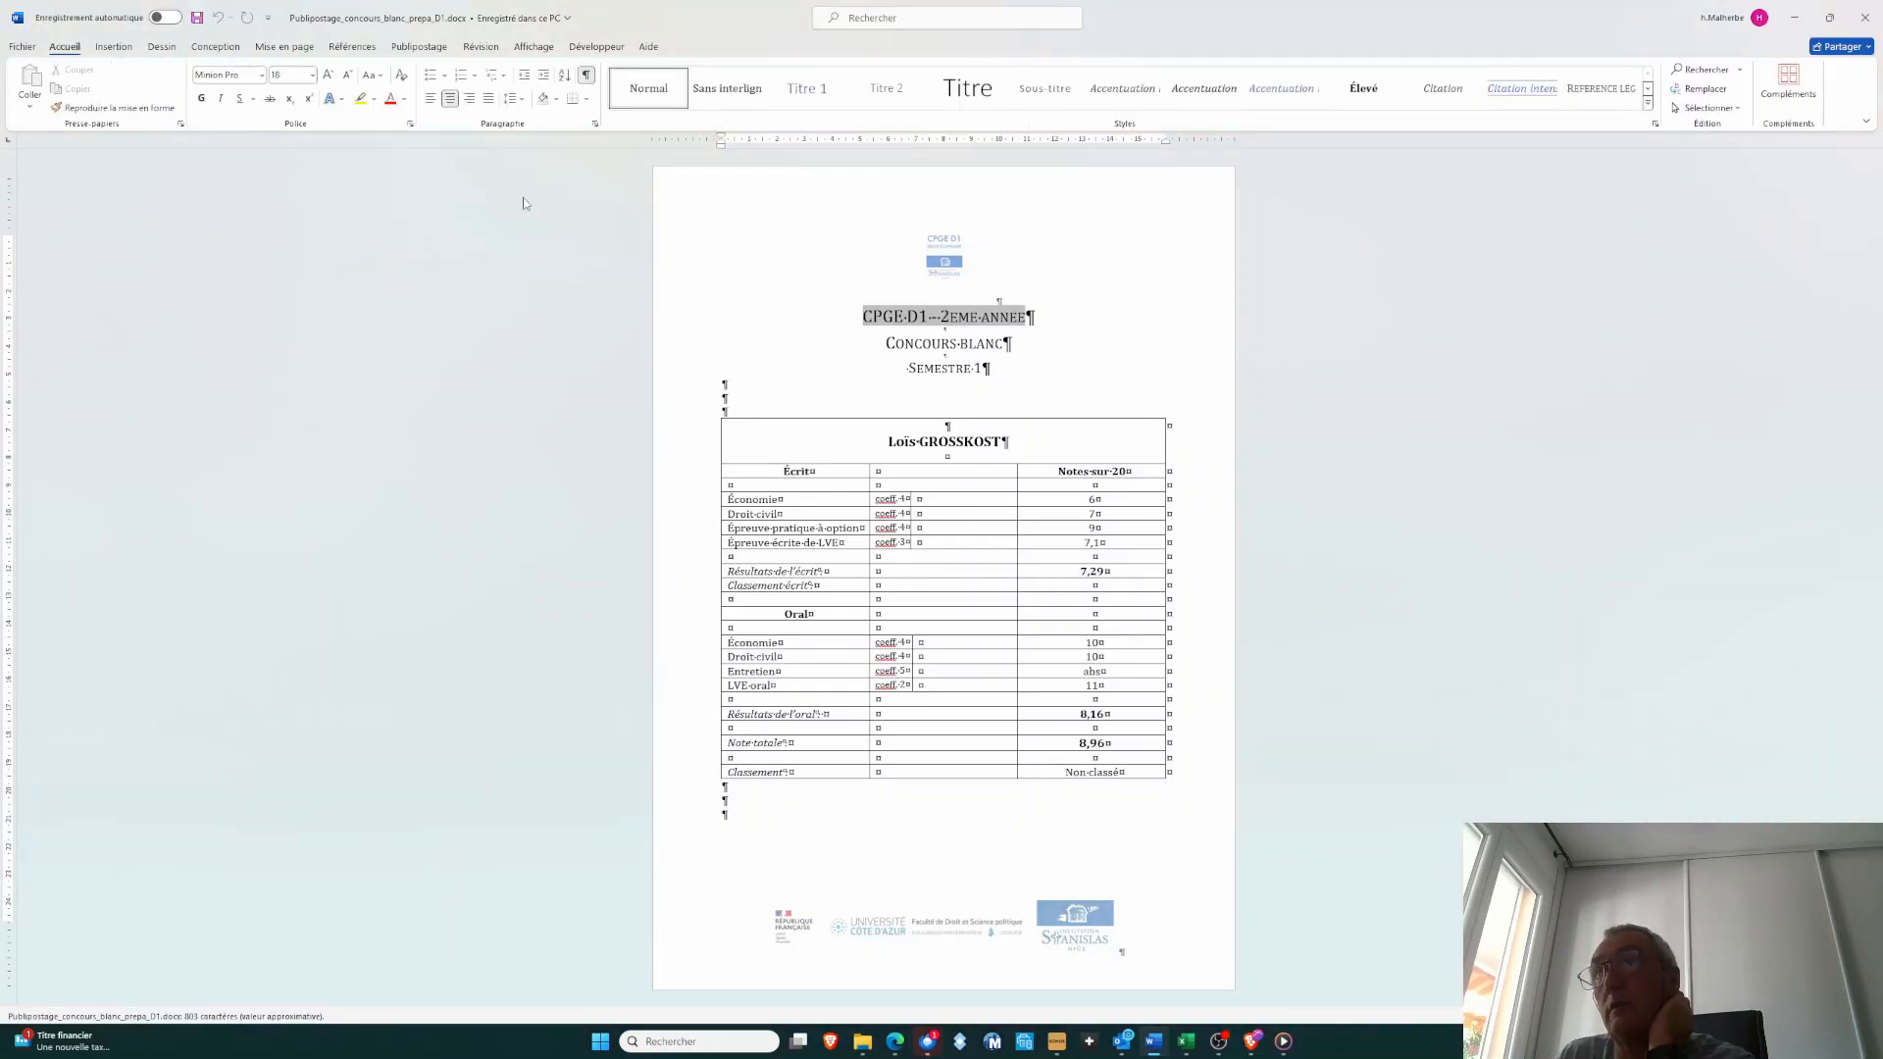
Use the Mailing$ table of 2024-07-04_Concours_blanc_A2_2024-2025.xlsx as the mail merge recipient list, with headers in the first row
click(419, 49)
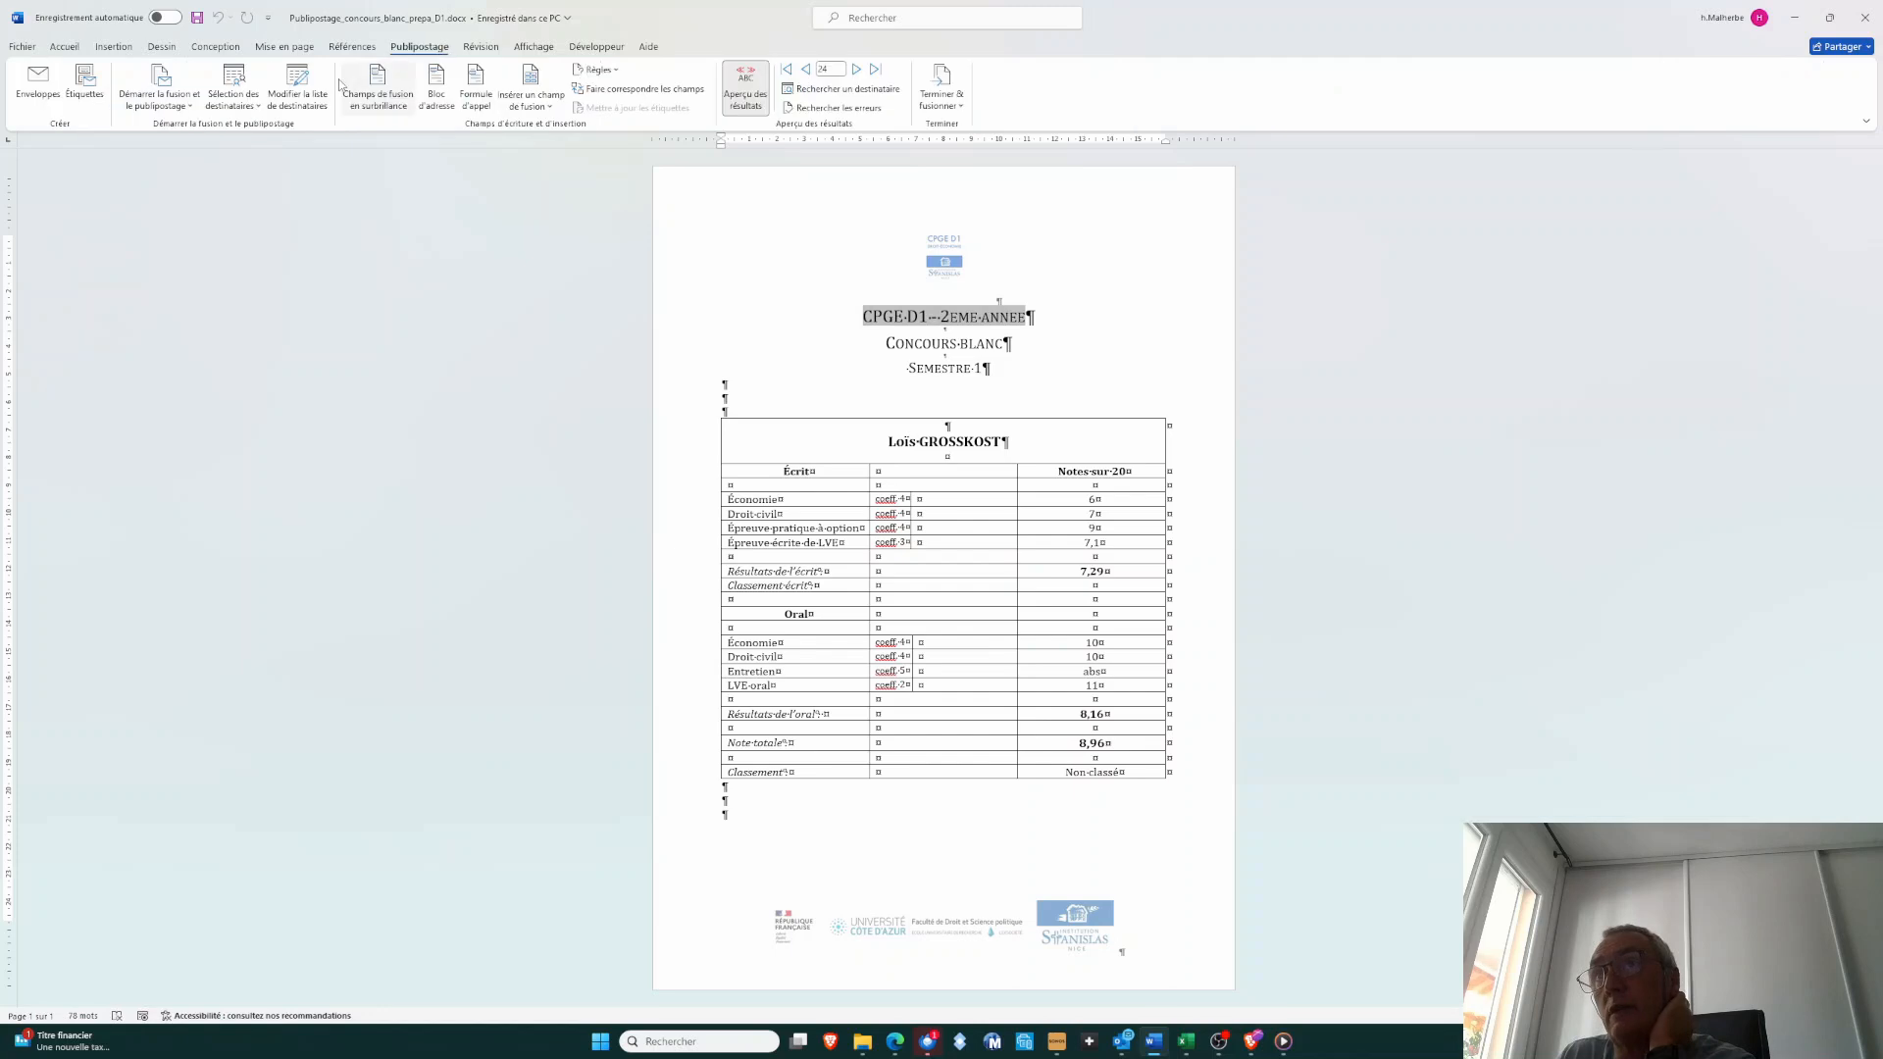
click(253, 108)
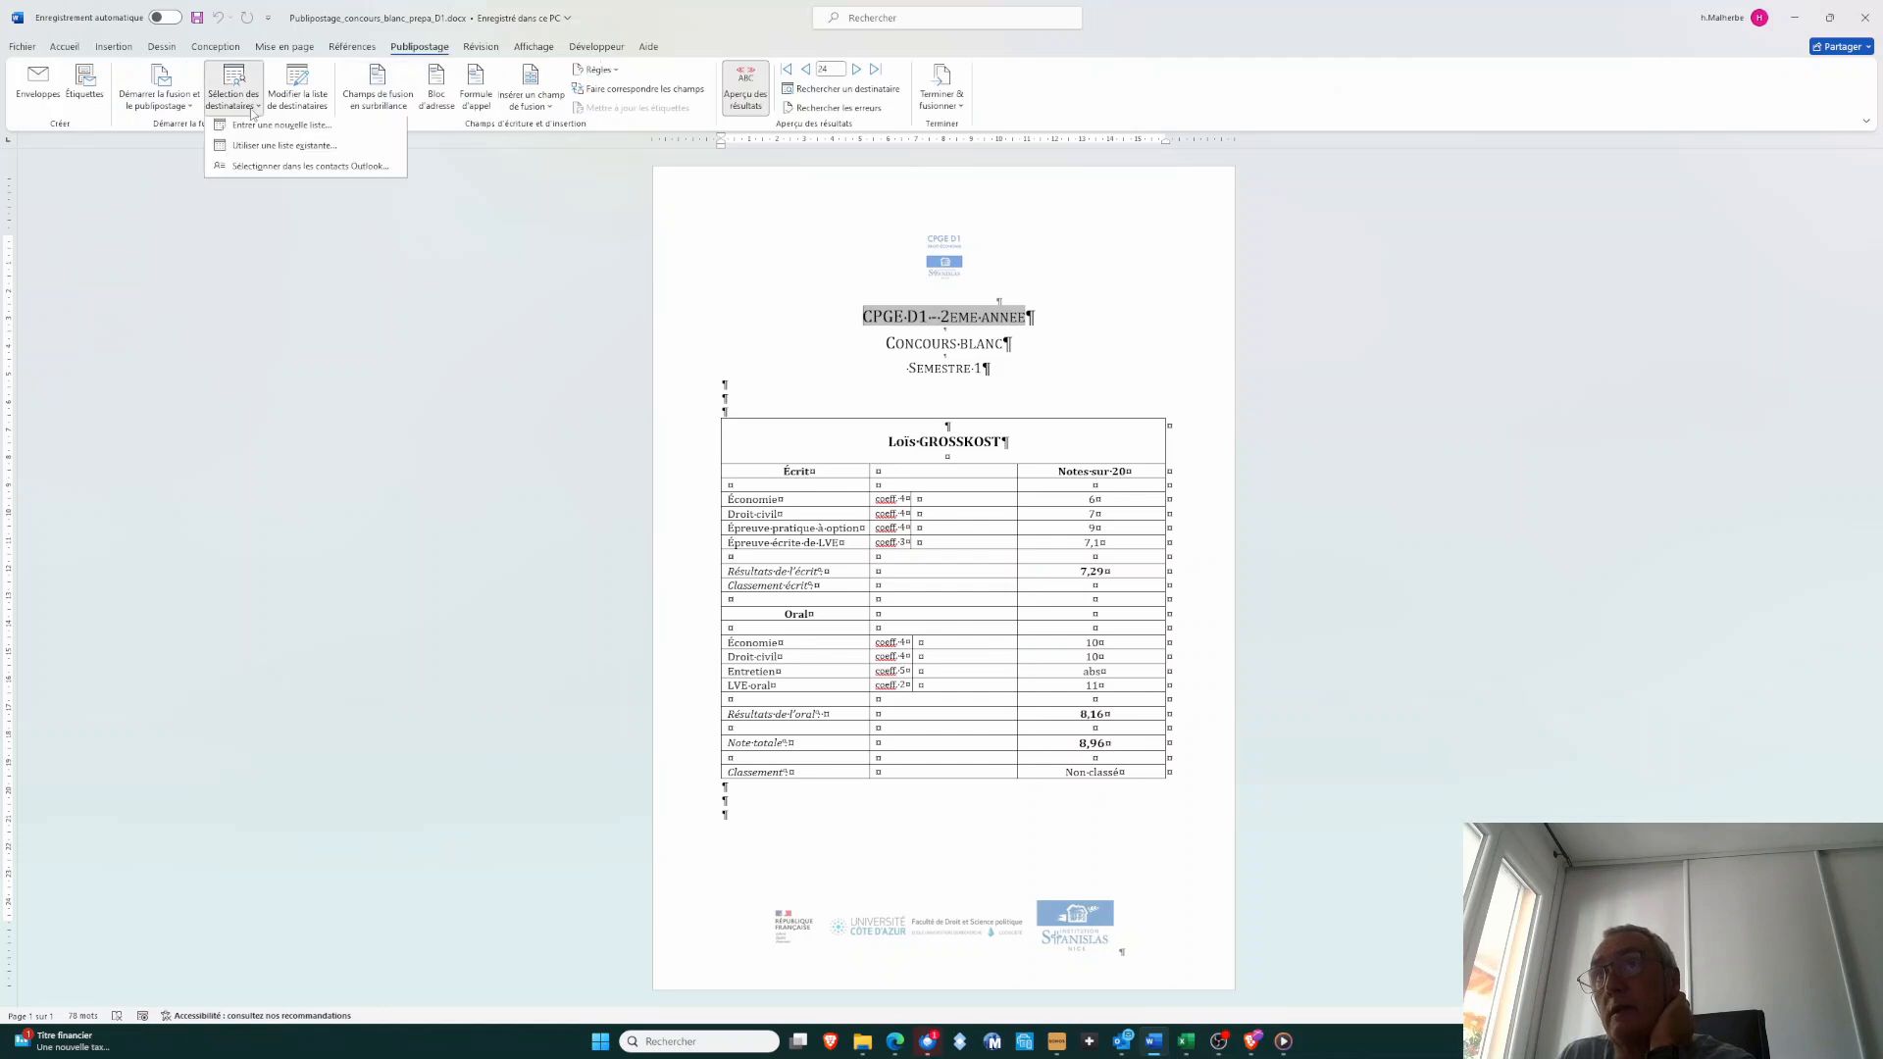
click(285, 151)
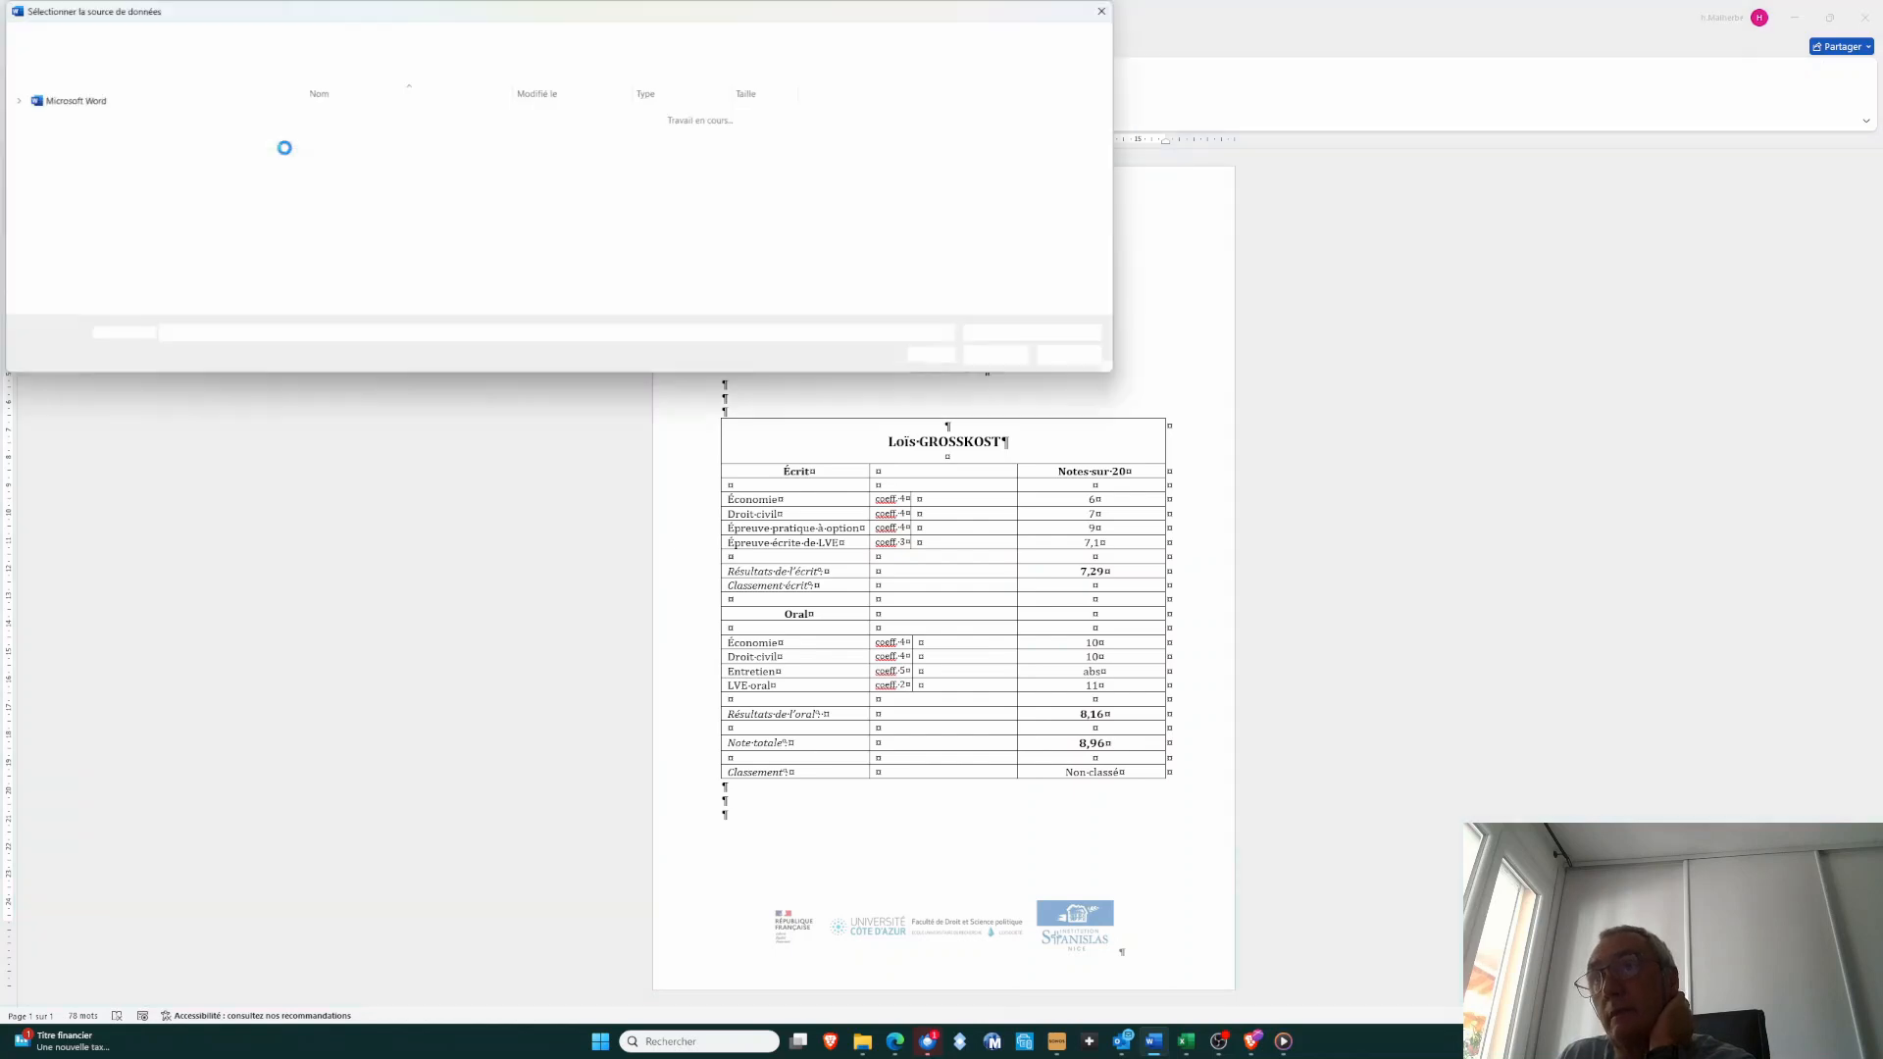
scroll(244, 202, up, 10)
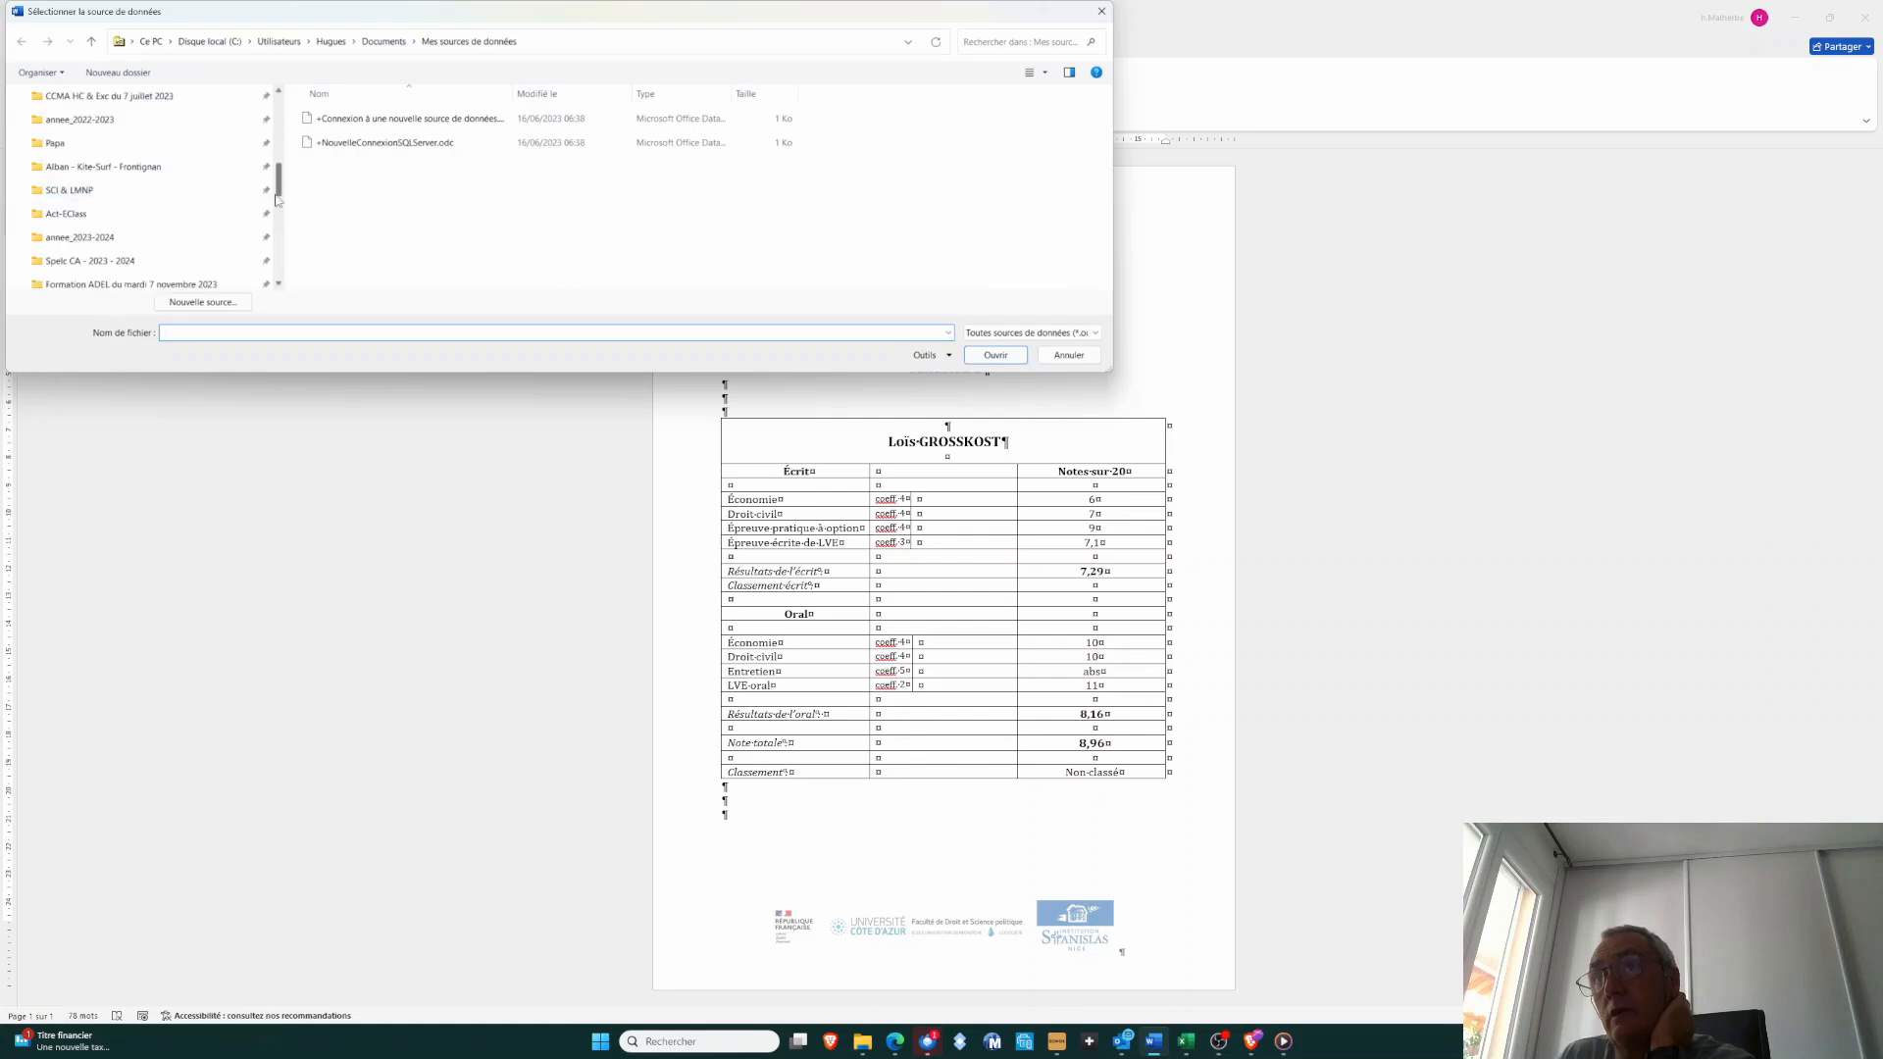
click(134, 102)
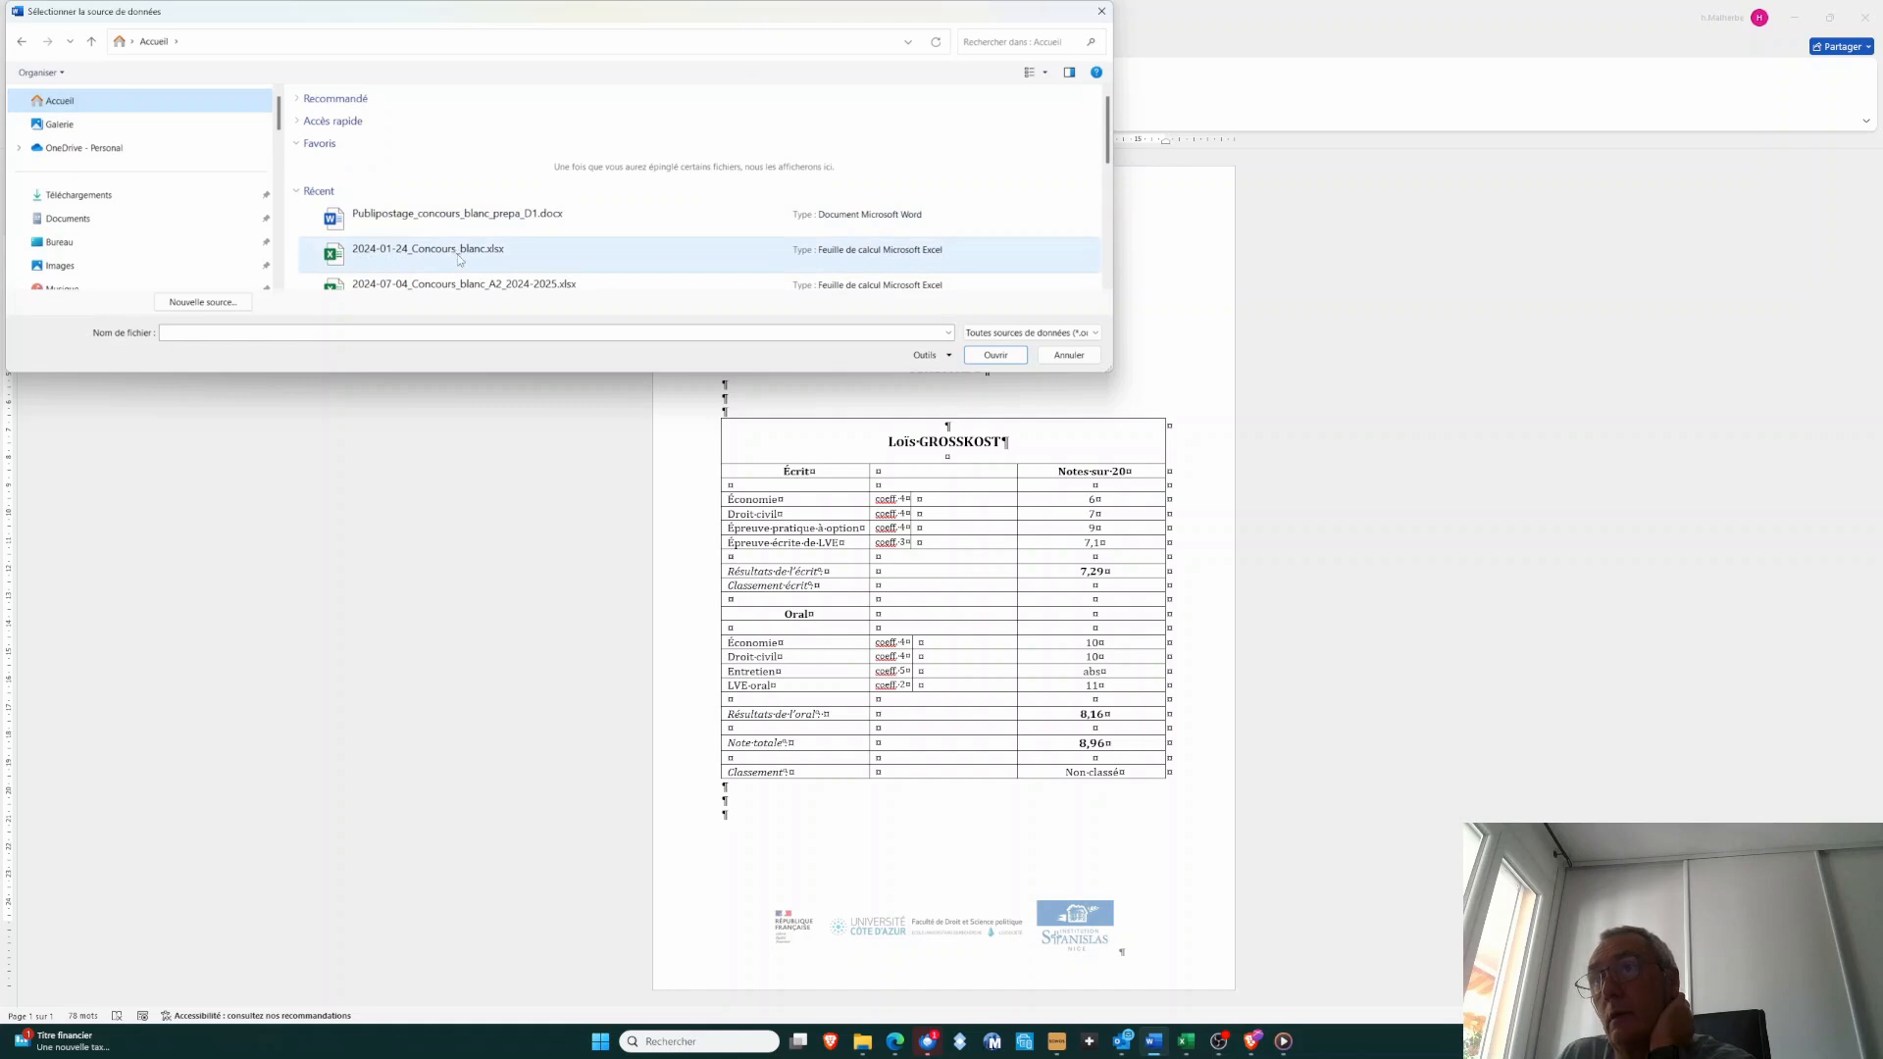
click(494, 294)
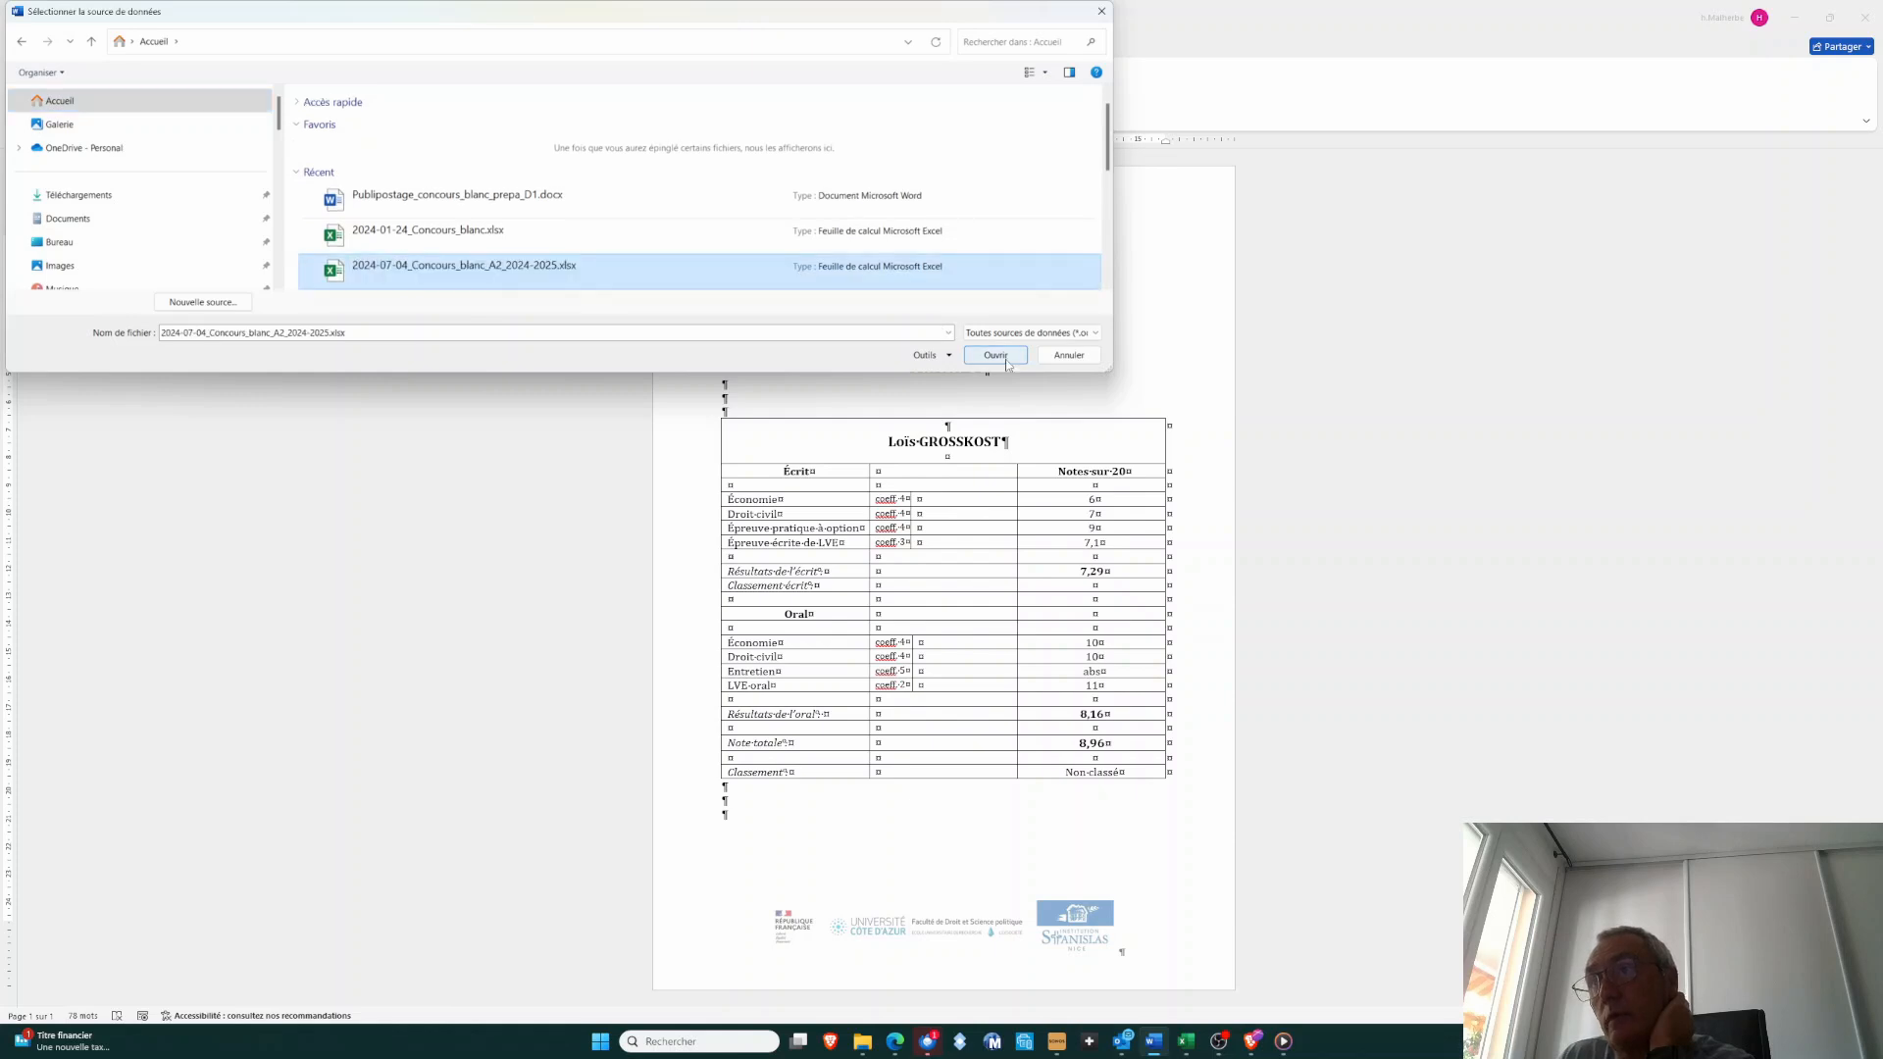
click(1008, 363)
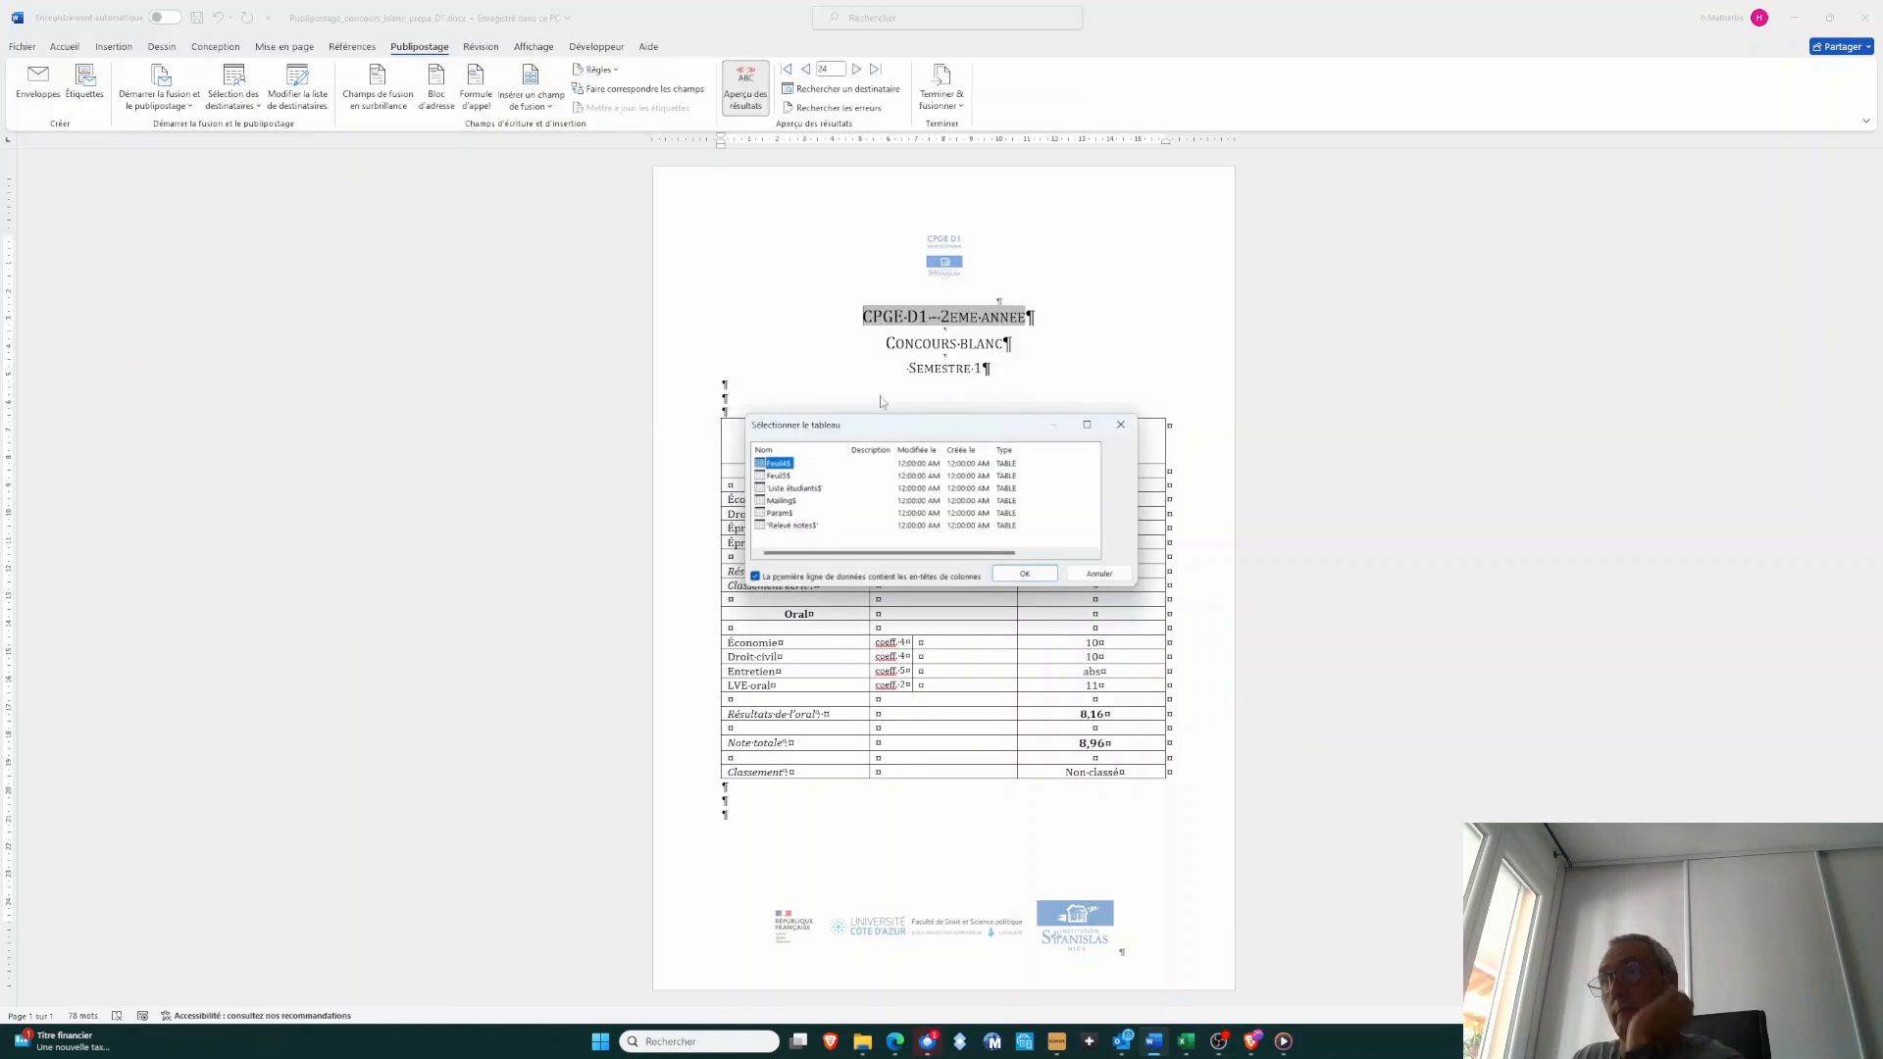
click(791, 502)
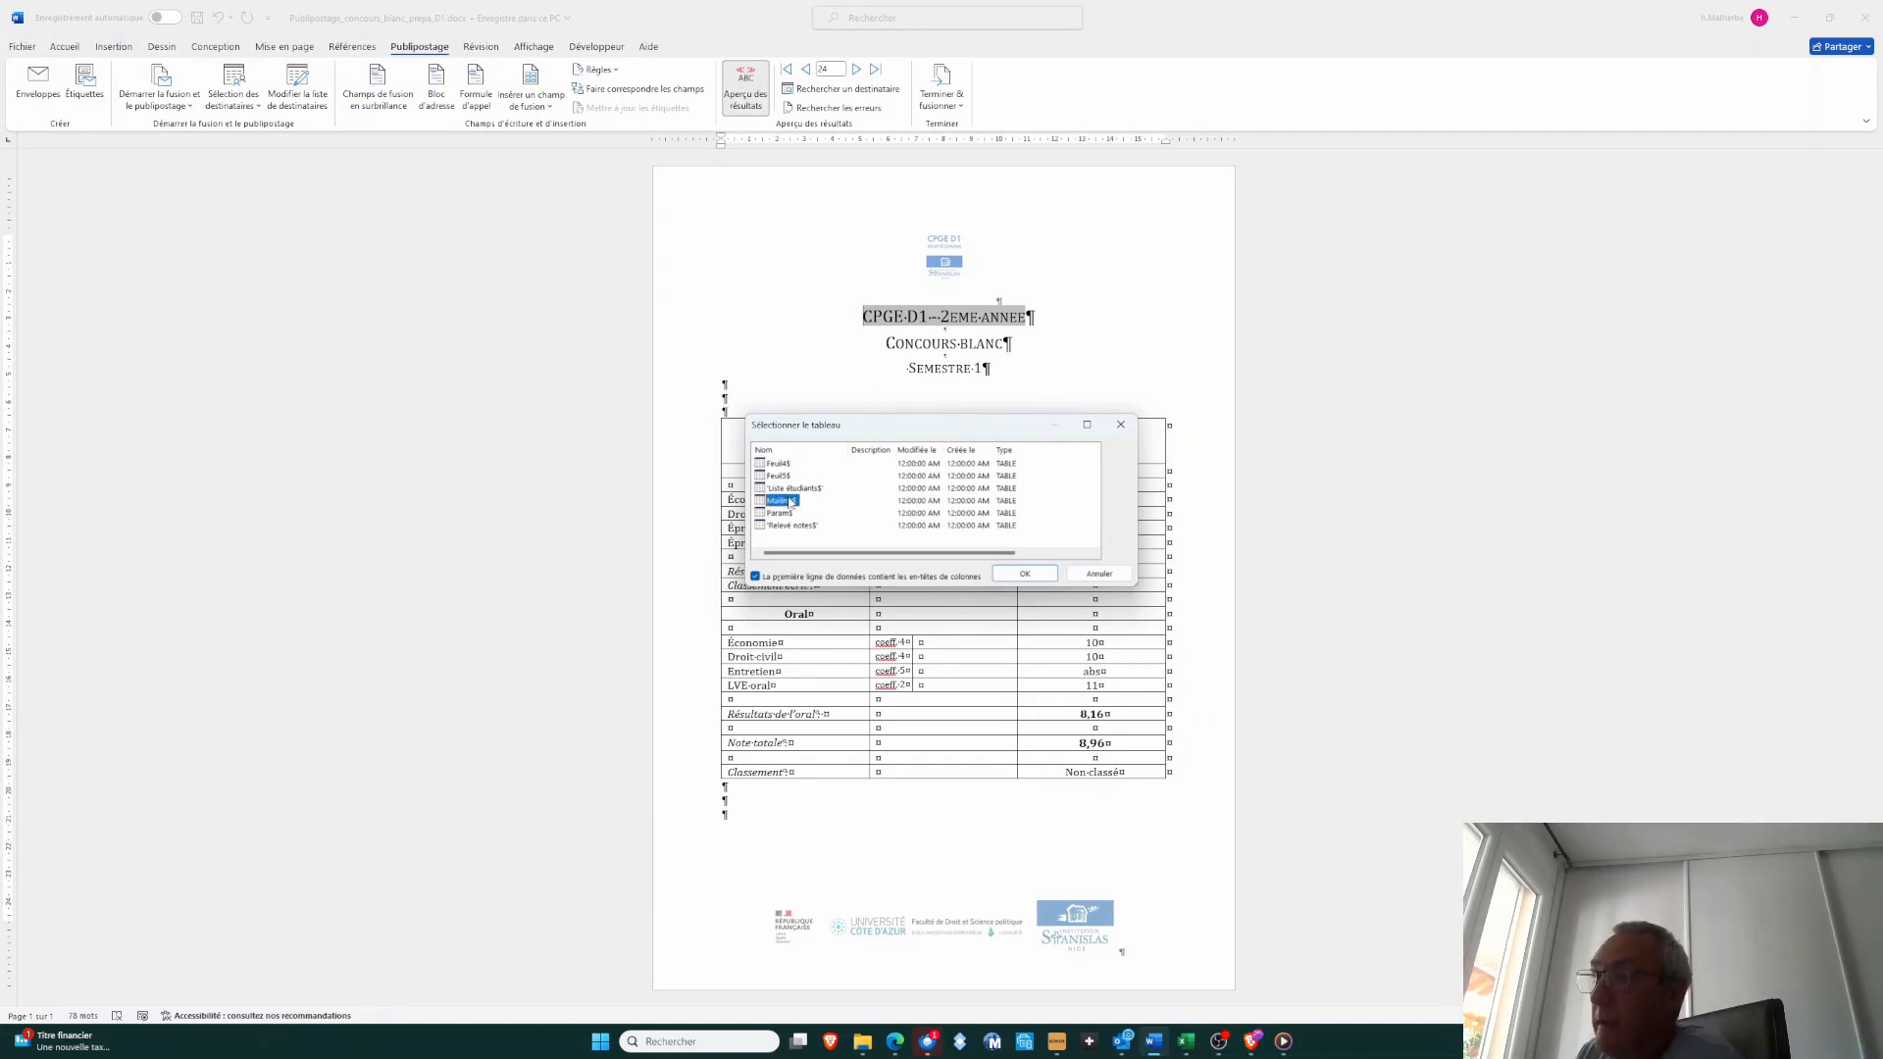
click(1024, 574)
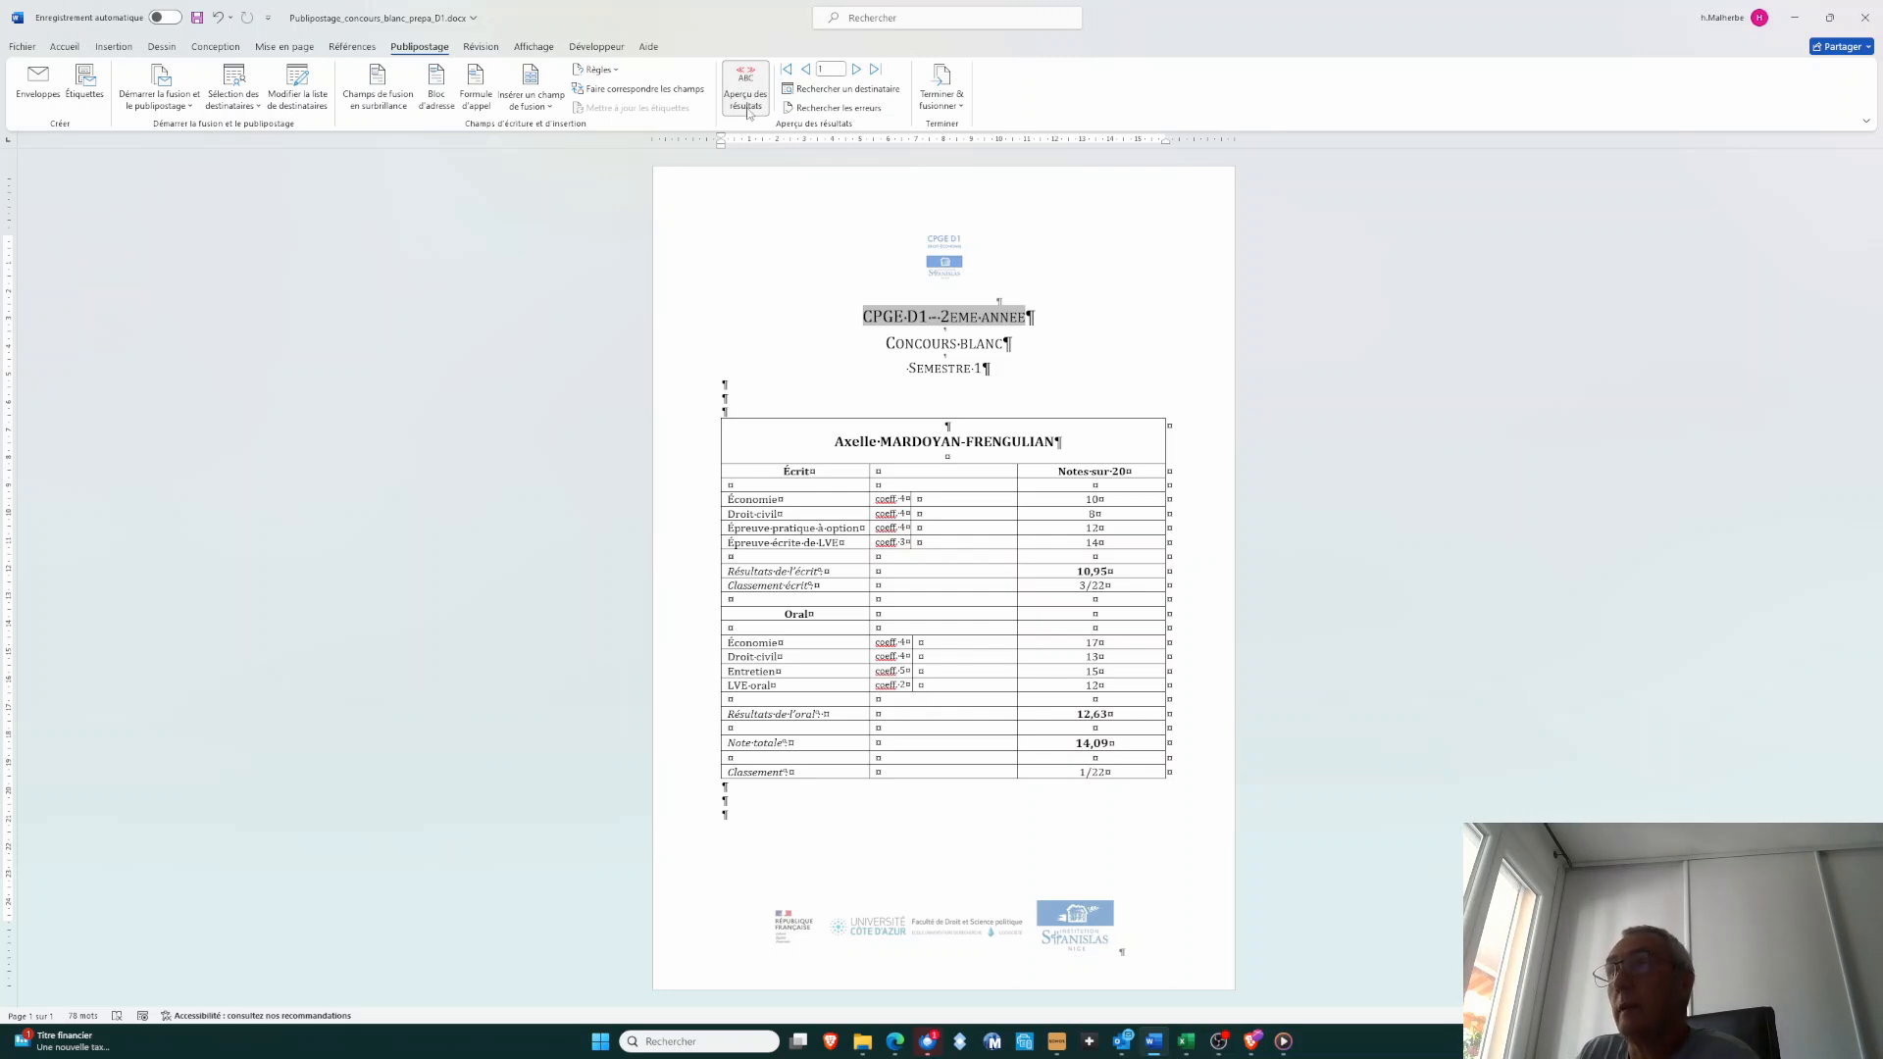
Browse the merged report previews student by student, ending on the last record
click(857, 71)
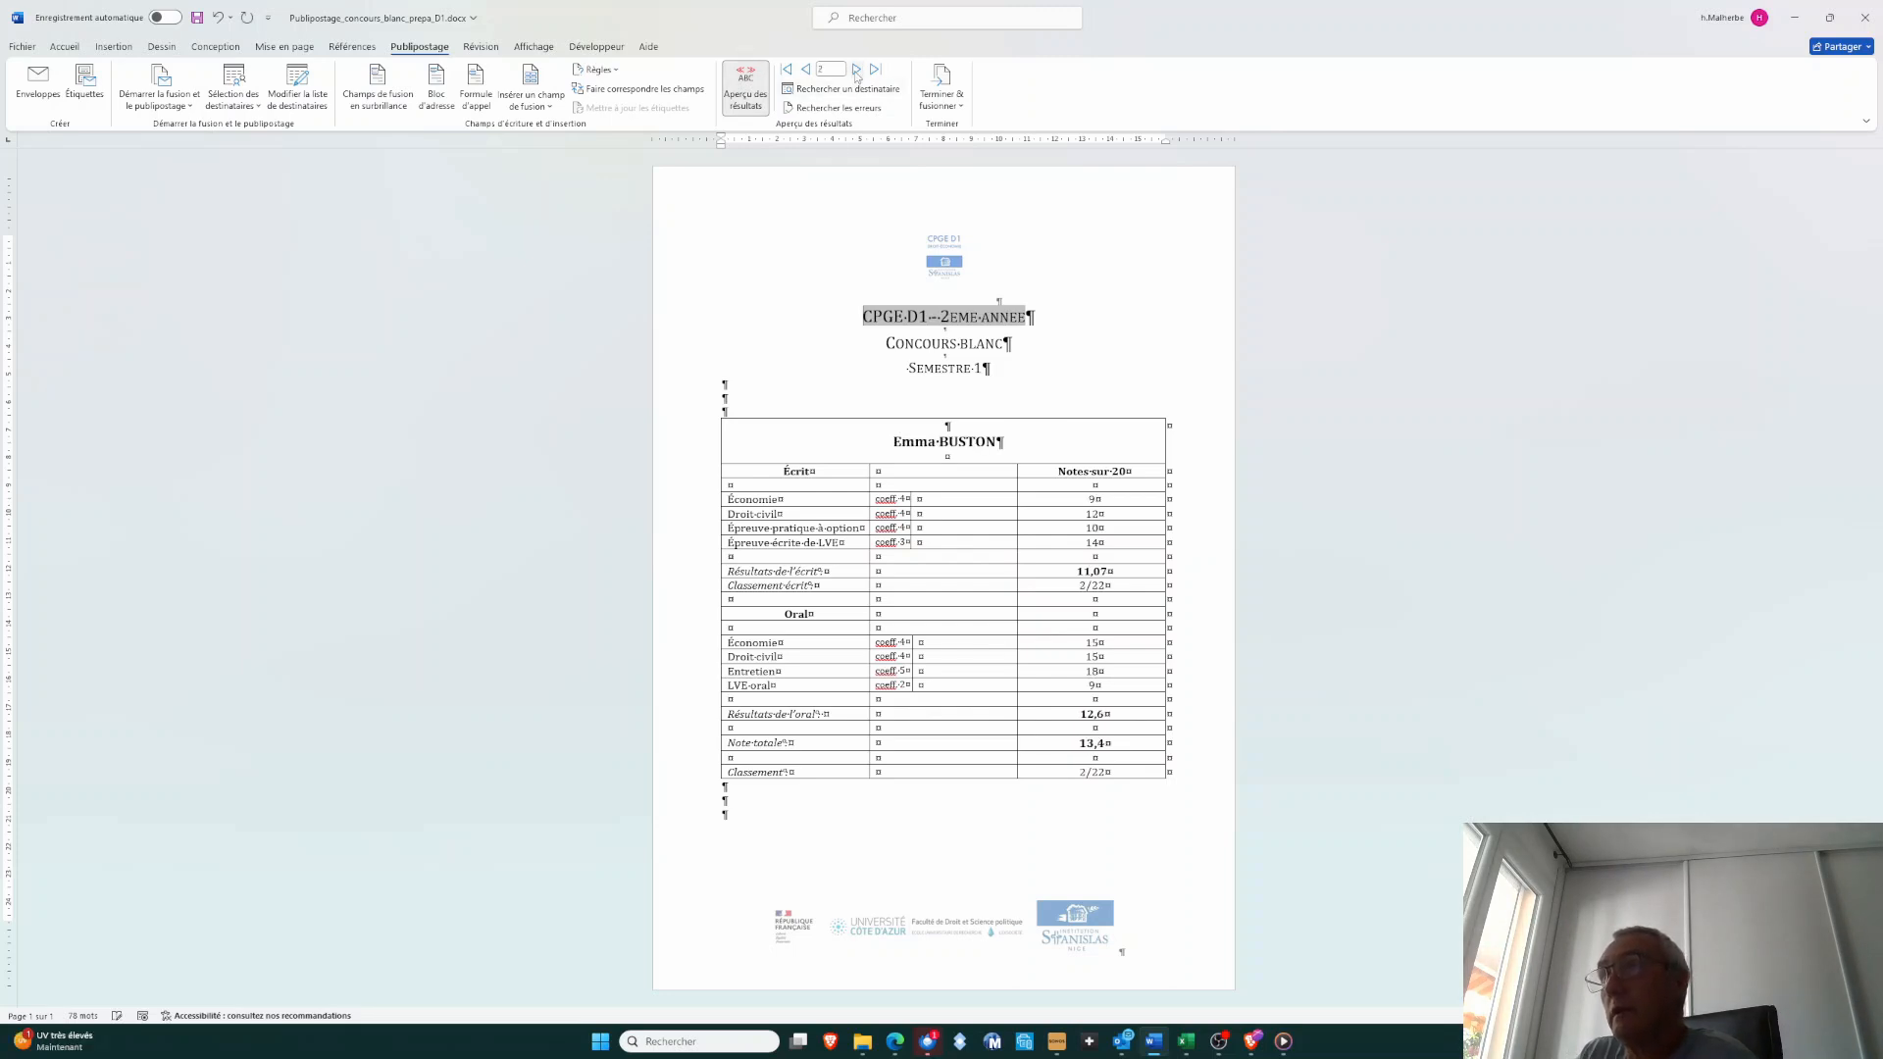
click(856, 71)
click(856, 70)
click(856, 71)
click(856, 71)
click(856, 71)
click(874, 70)
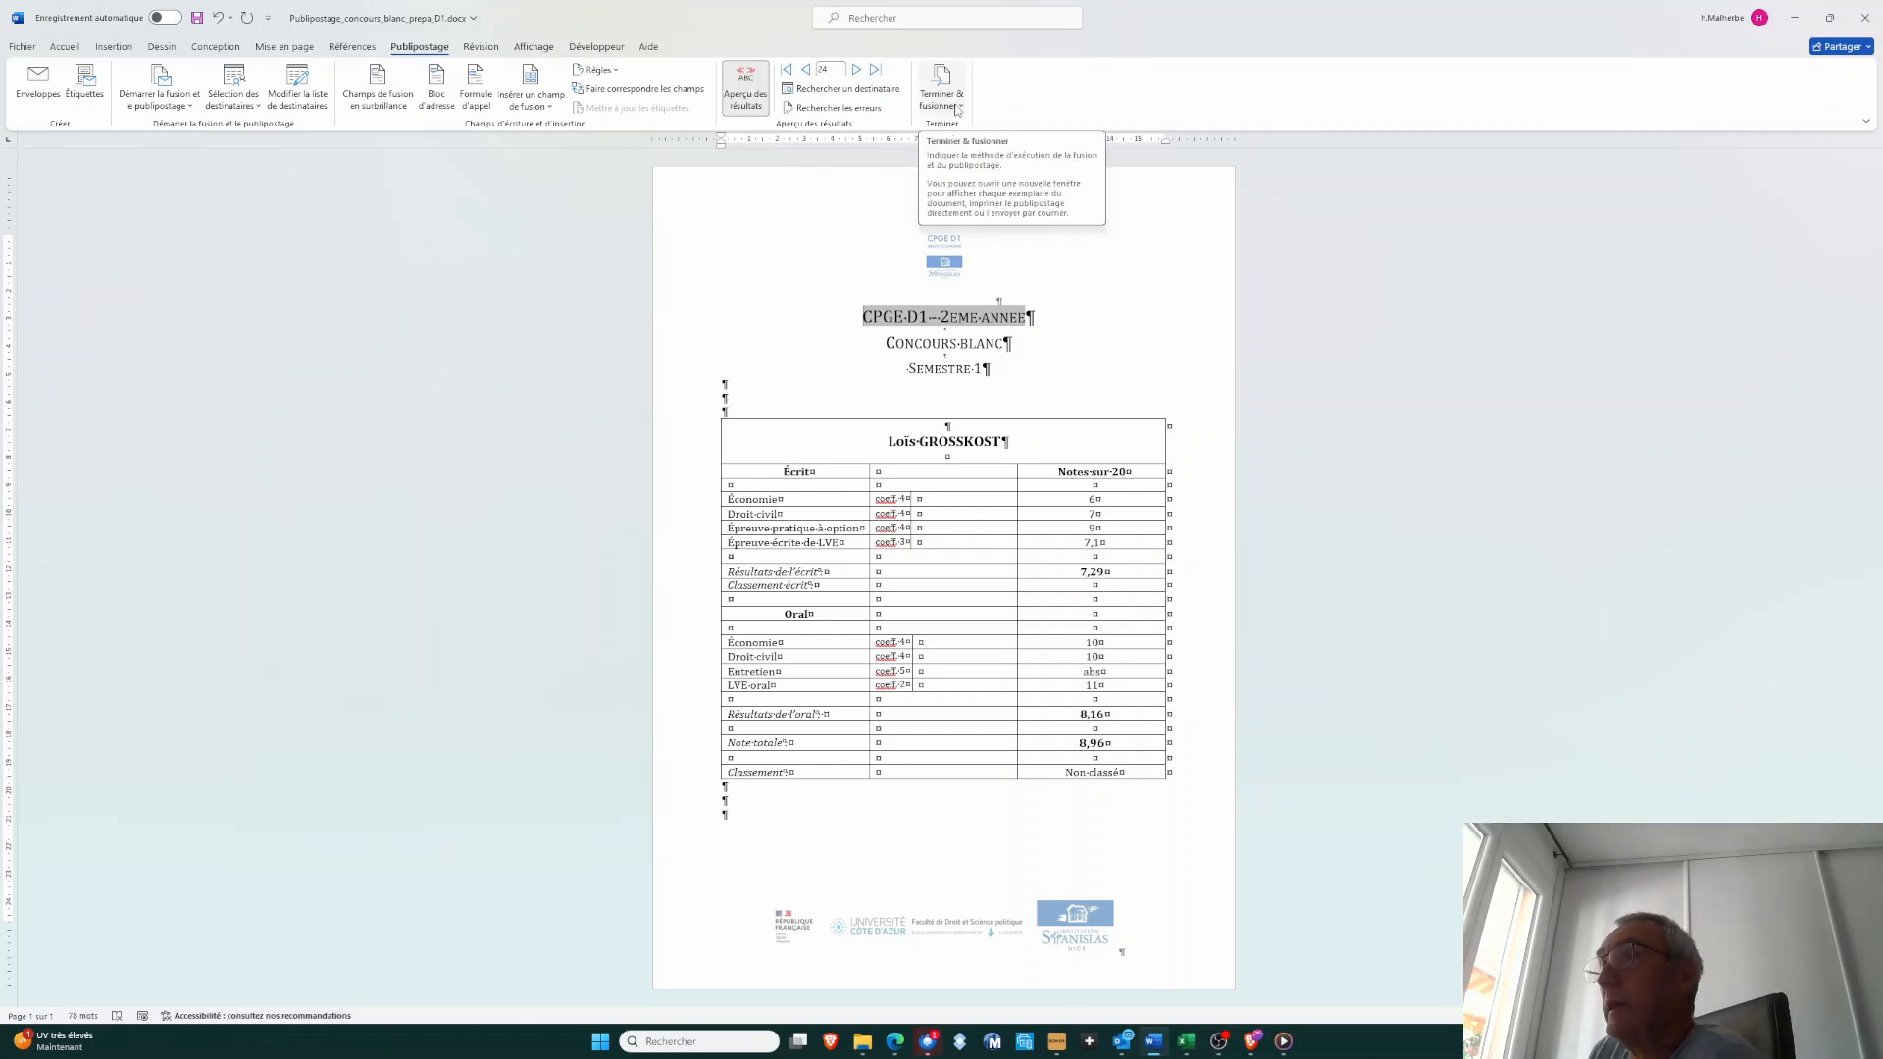
Merge all records into a new document of individual reports and look through the generated student pages
click(958, 110)
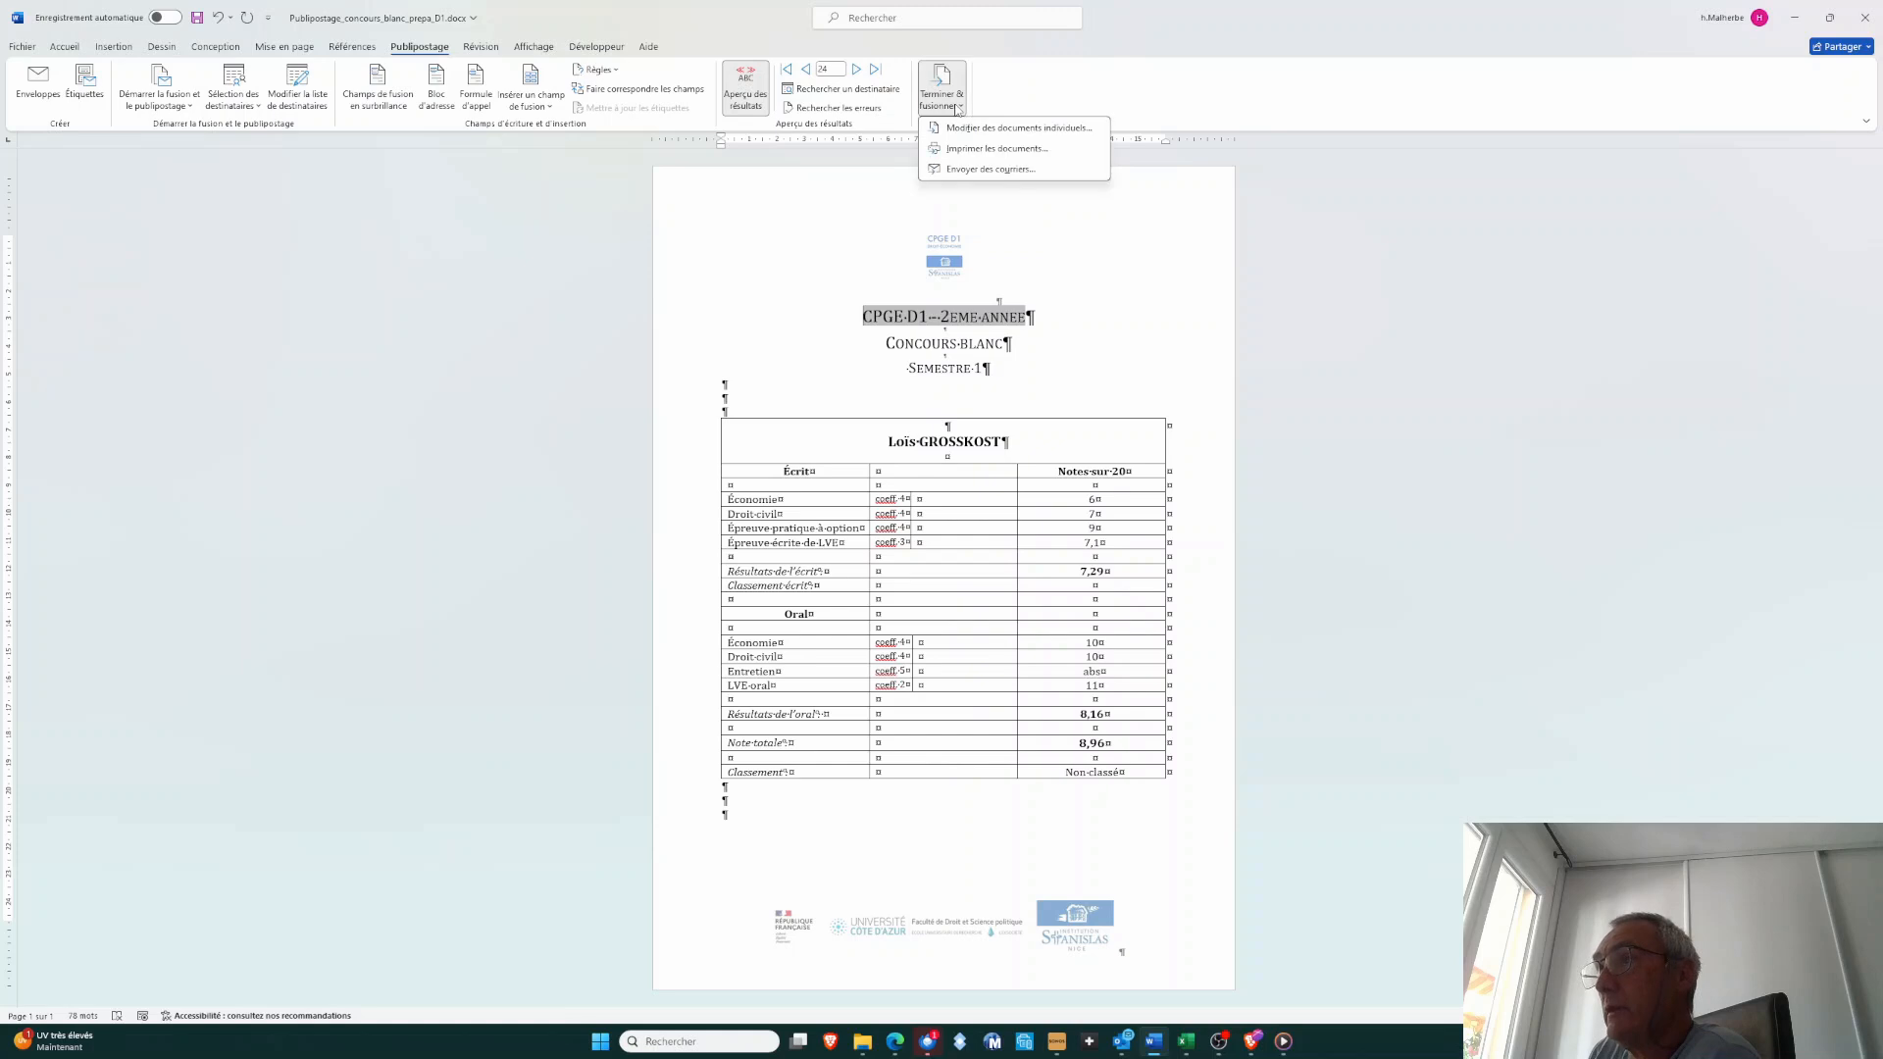
click(1004, 130)
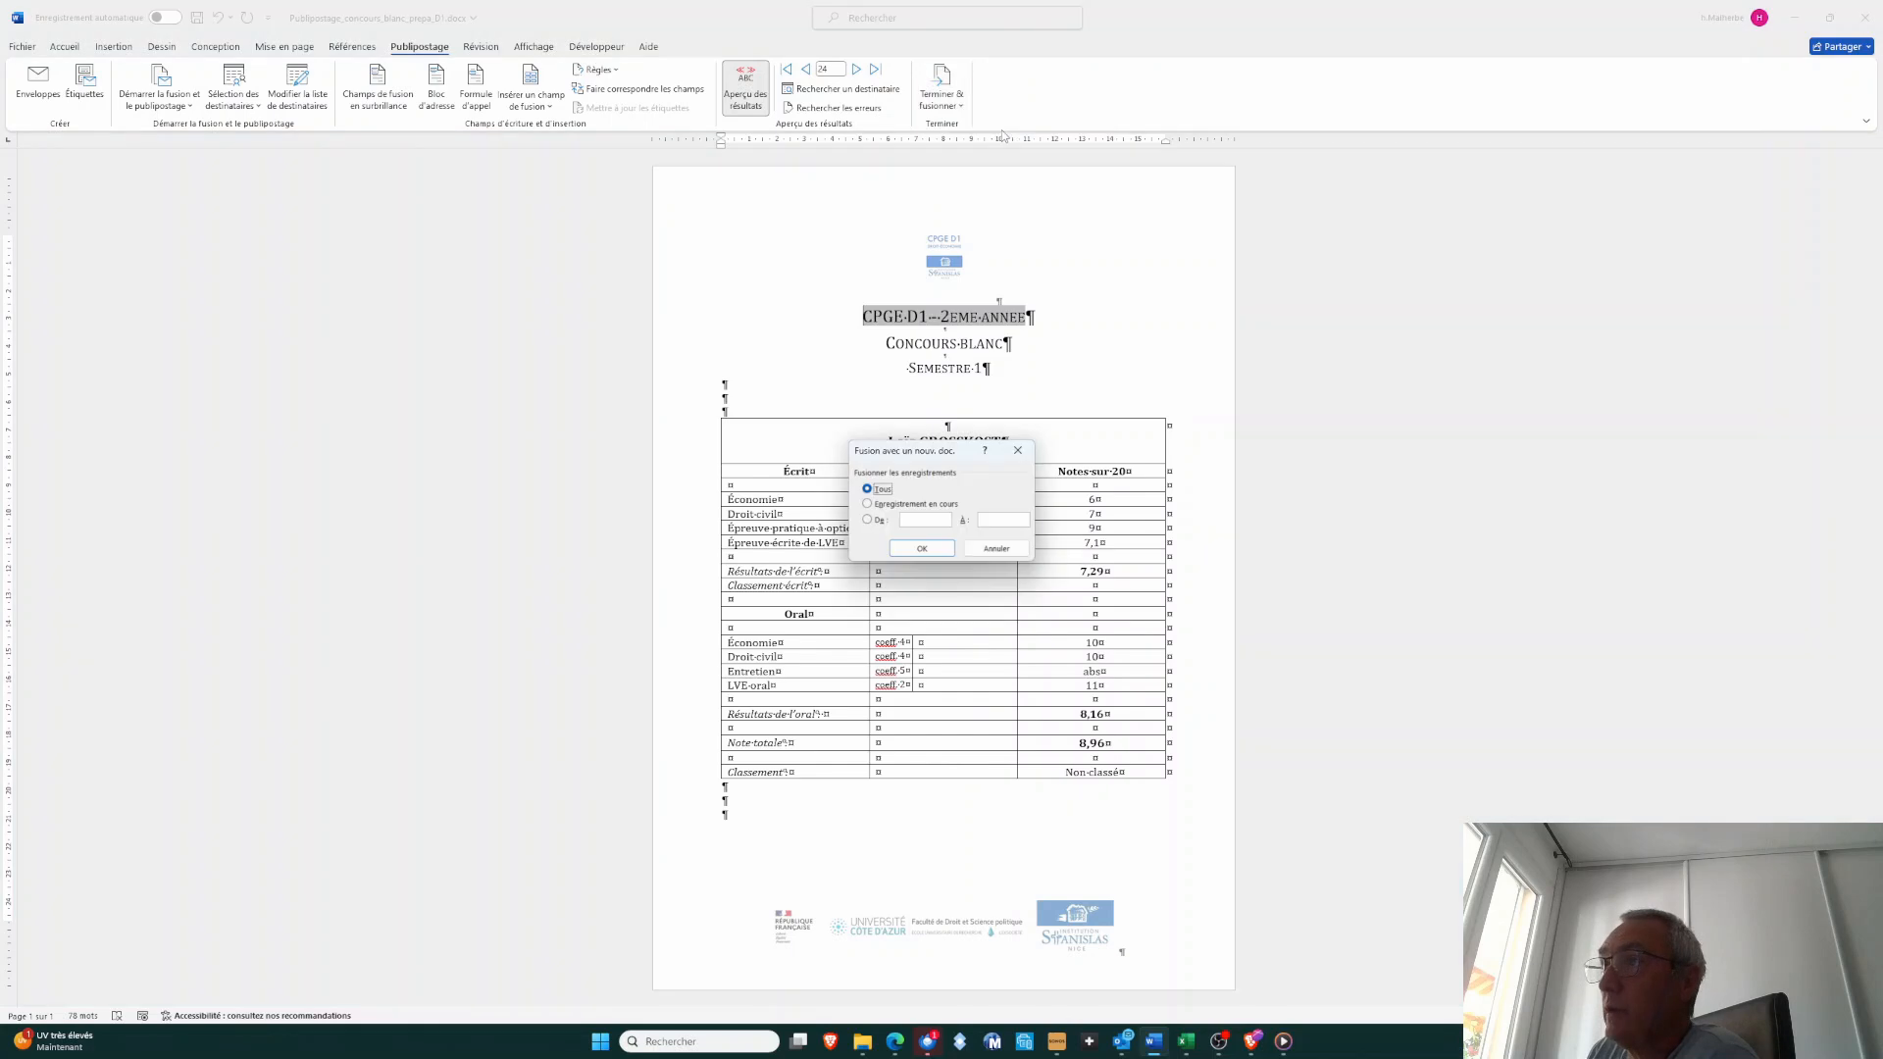
click(922, 549)
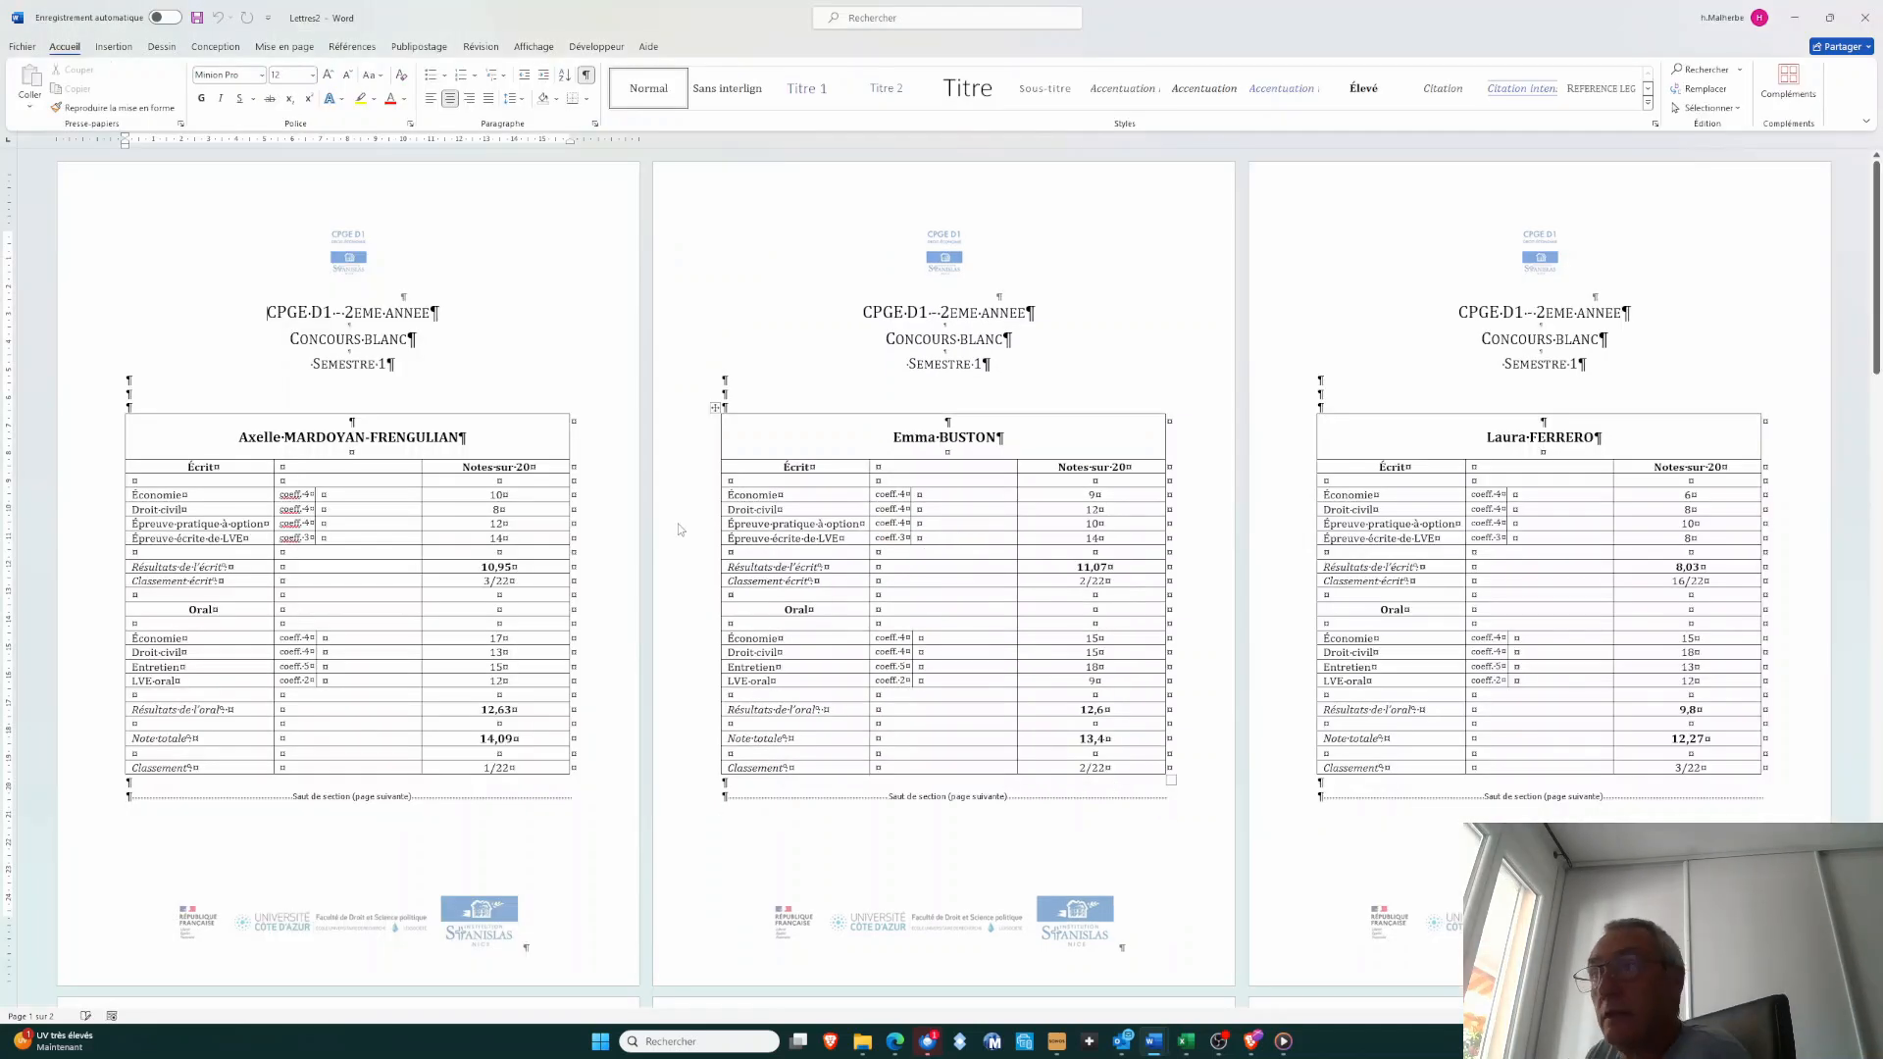
scroll(679, 530, down, 6)
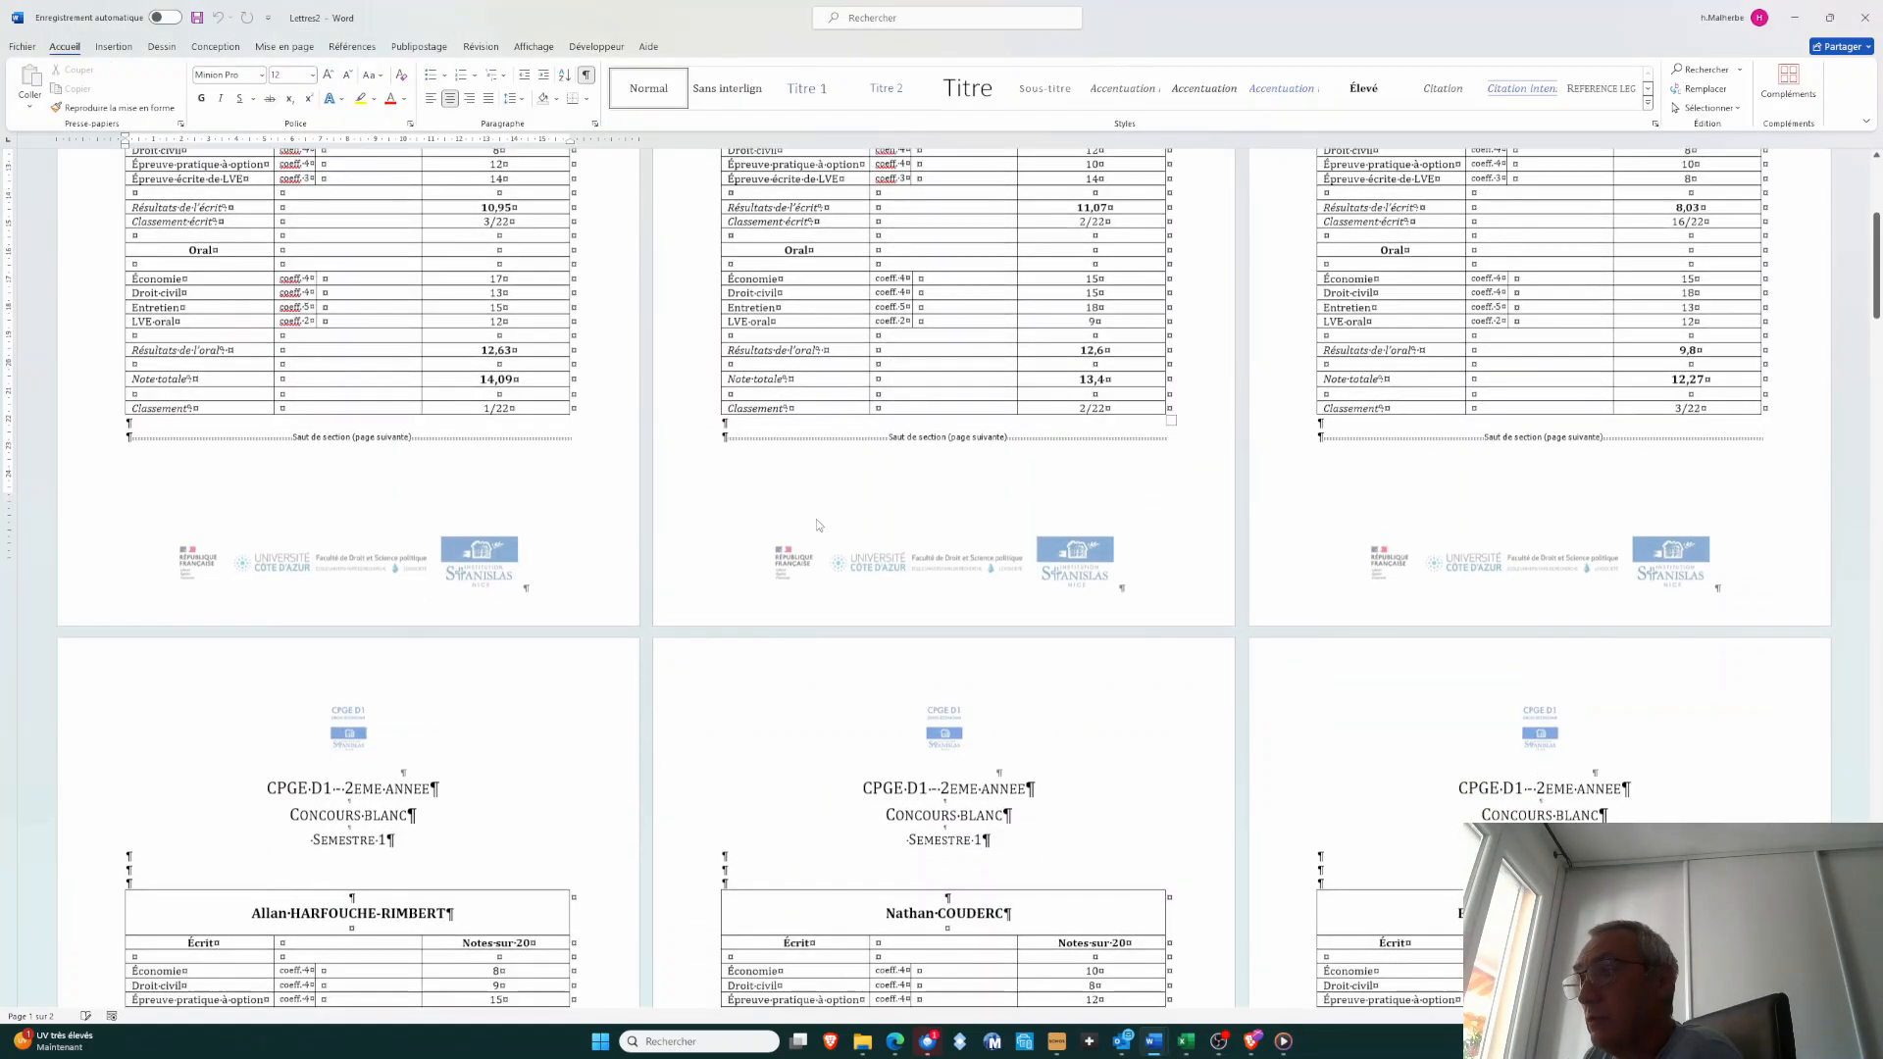
scroll(820, 512, down, 6)
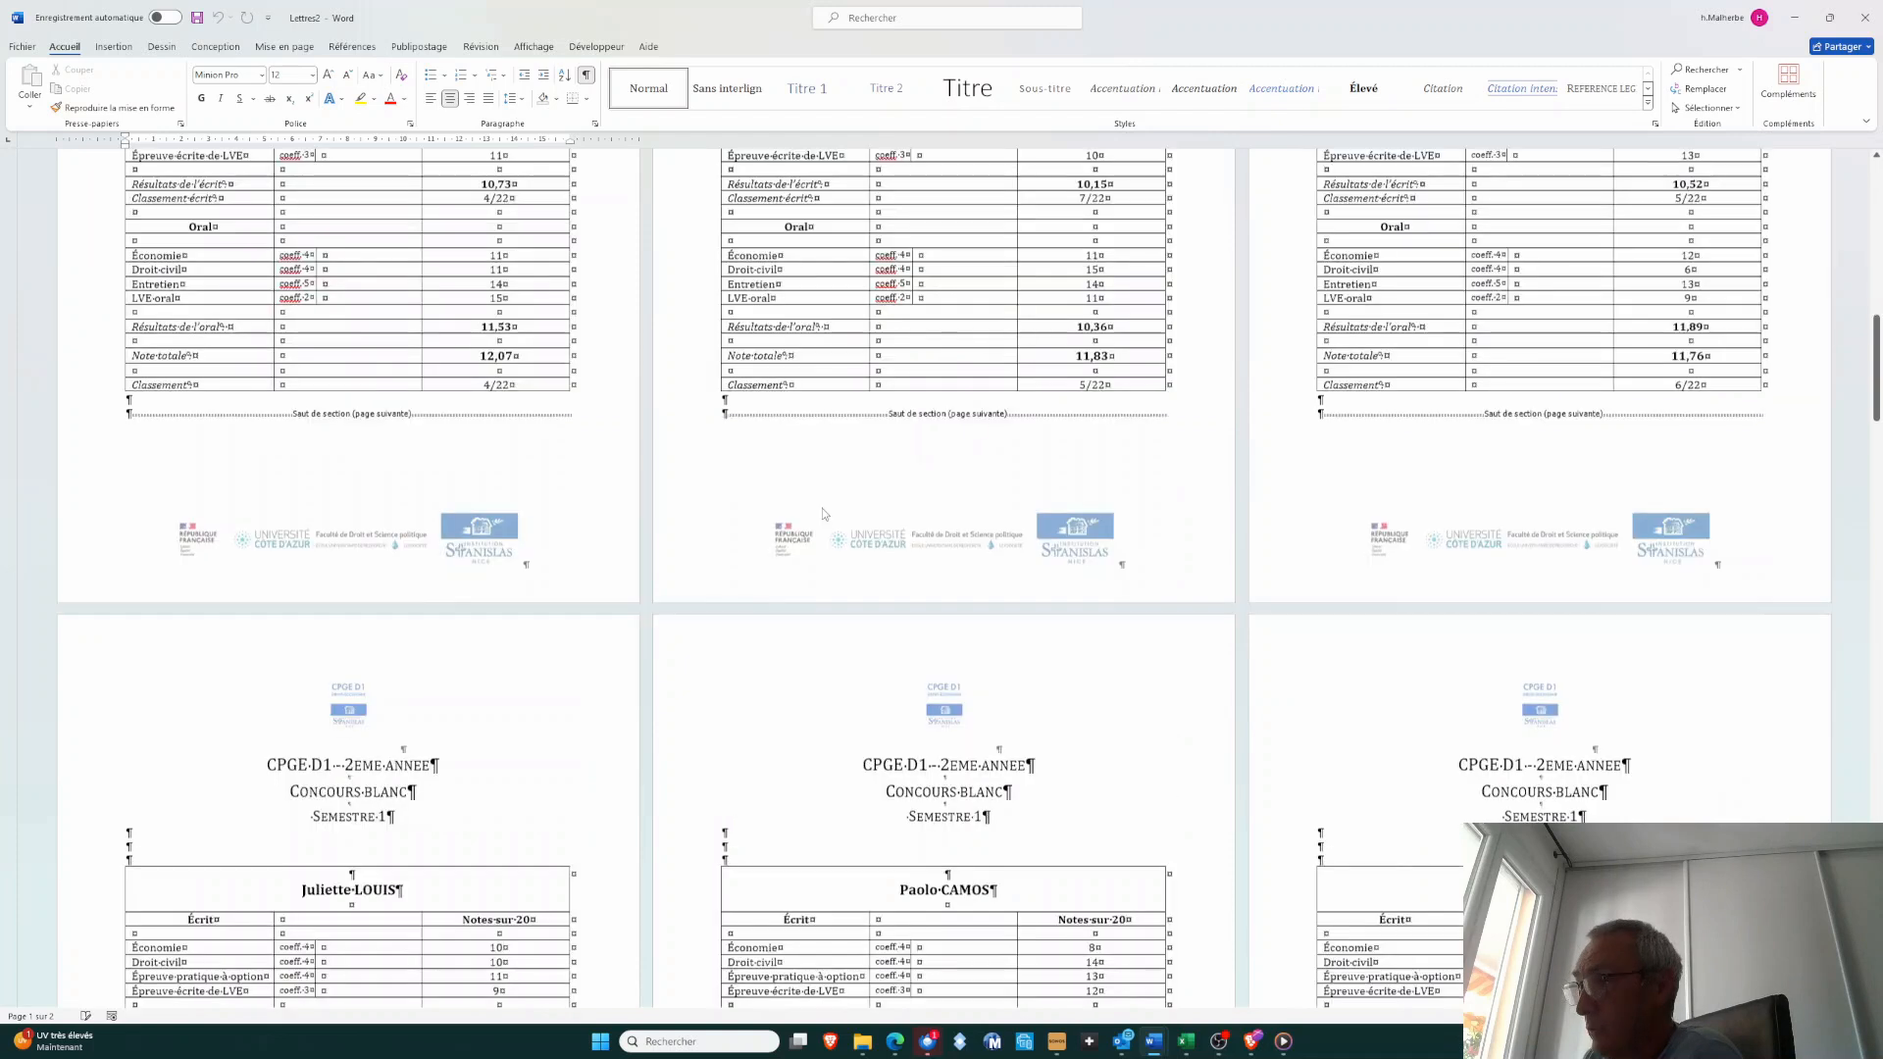
scroll(822, 508, down, 6)
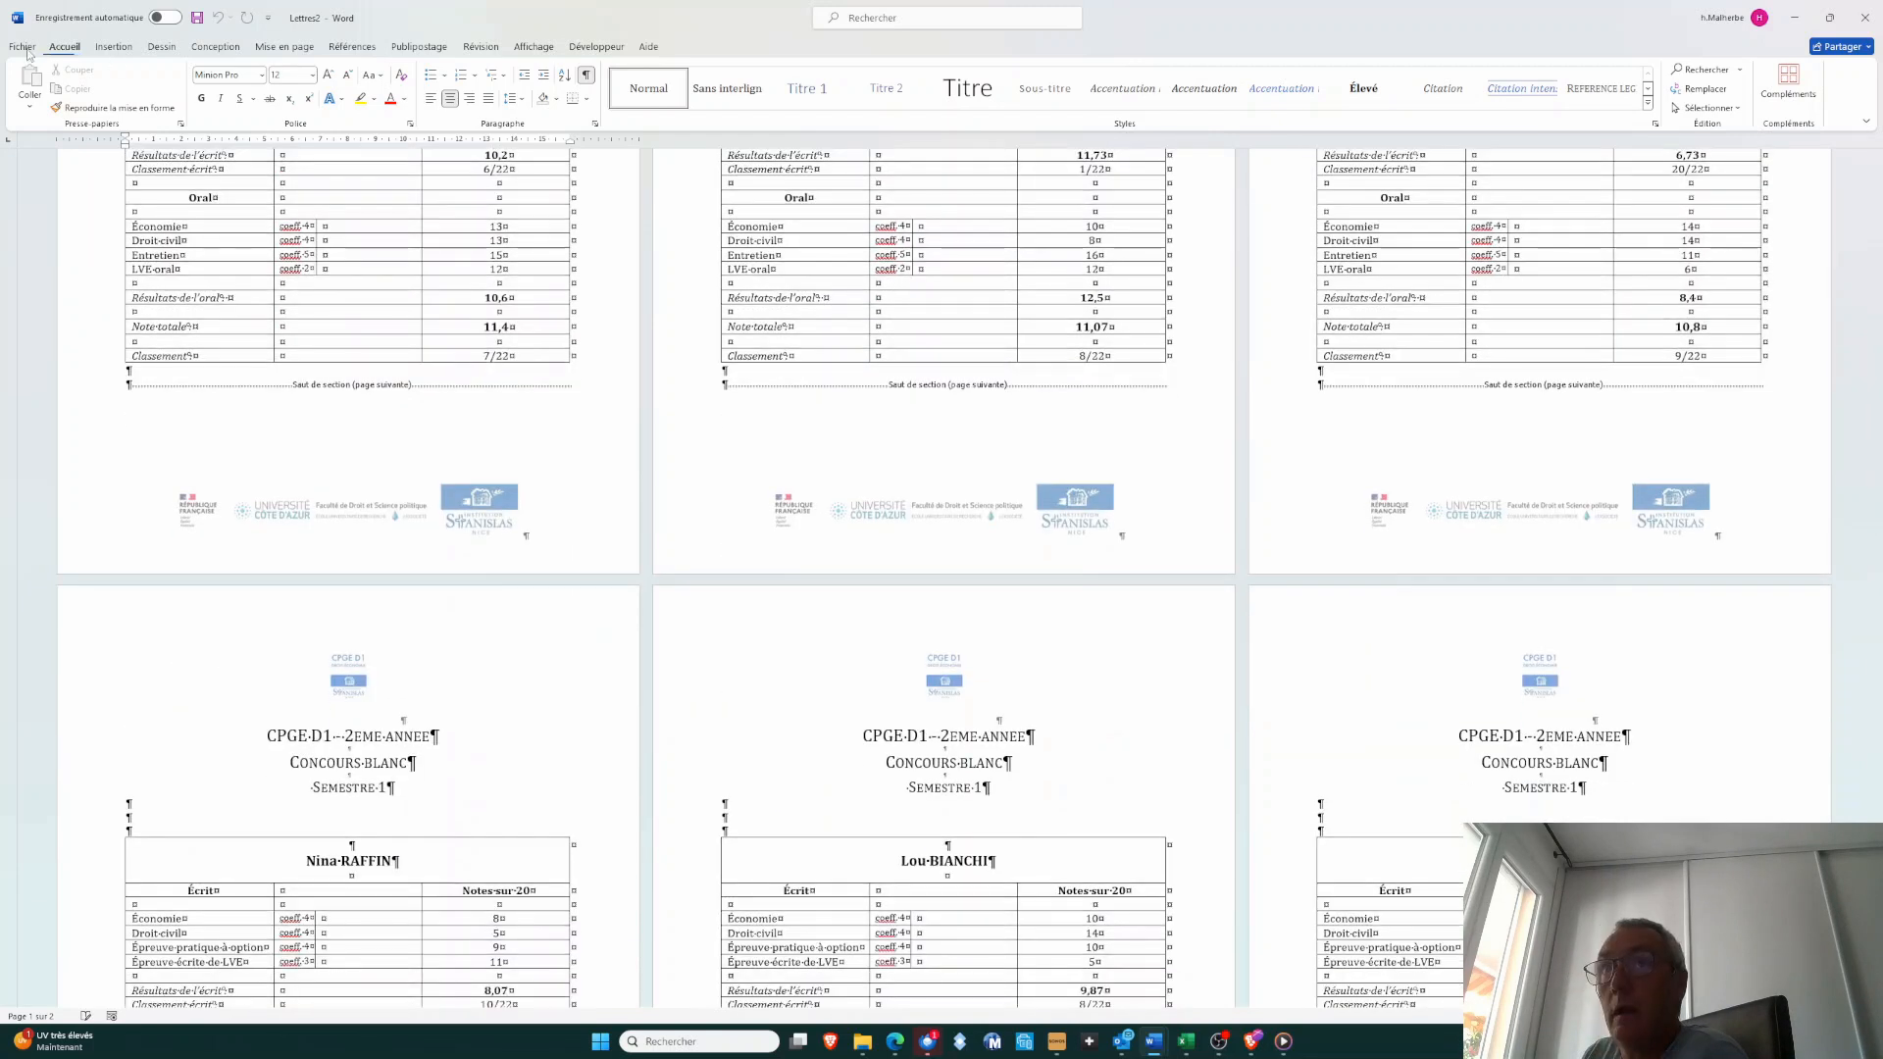
click(22, 47)
click(61, 283)
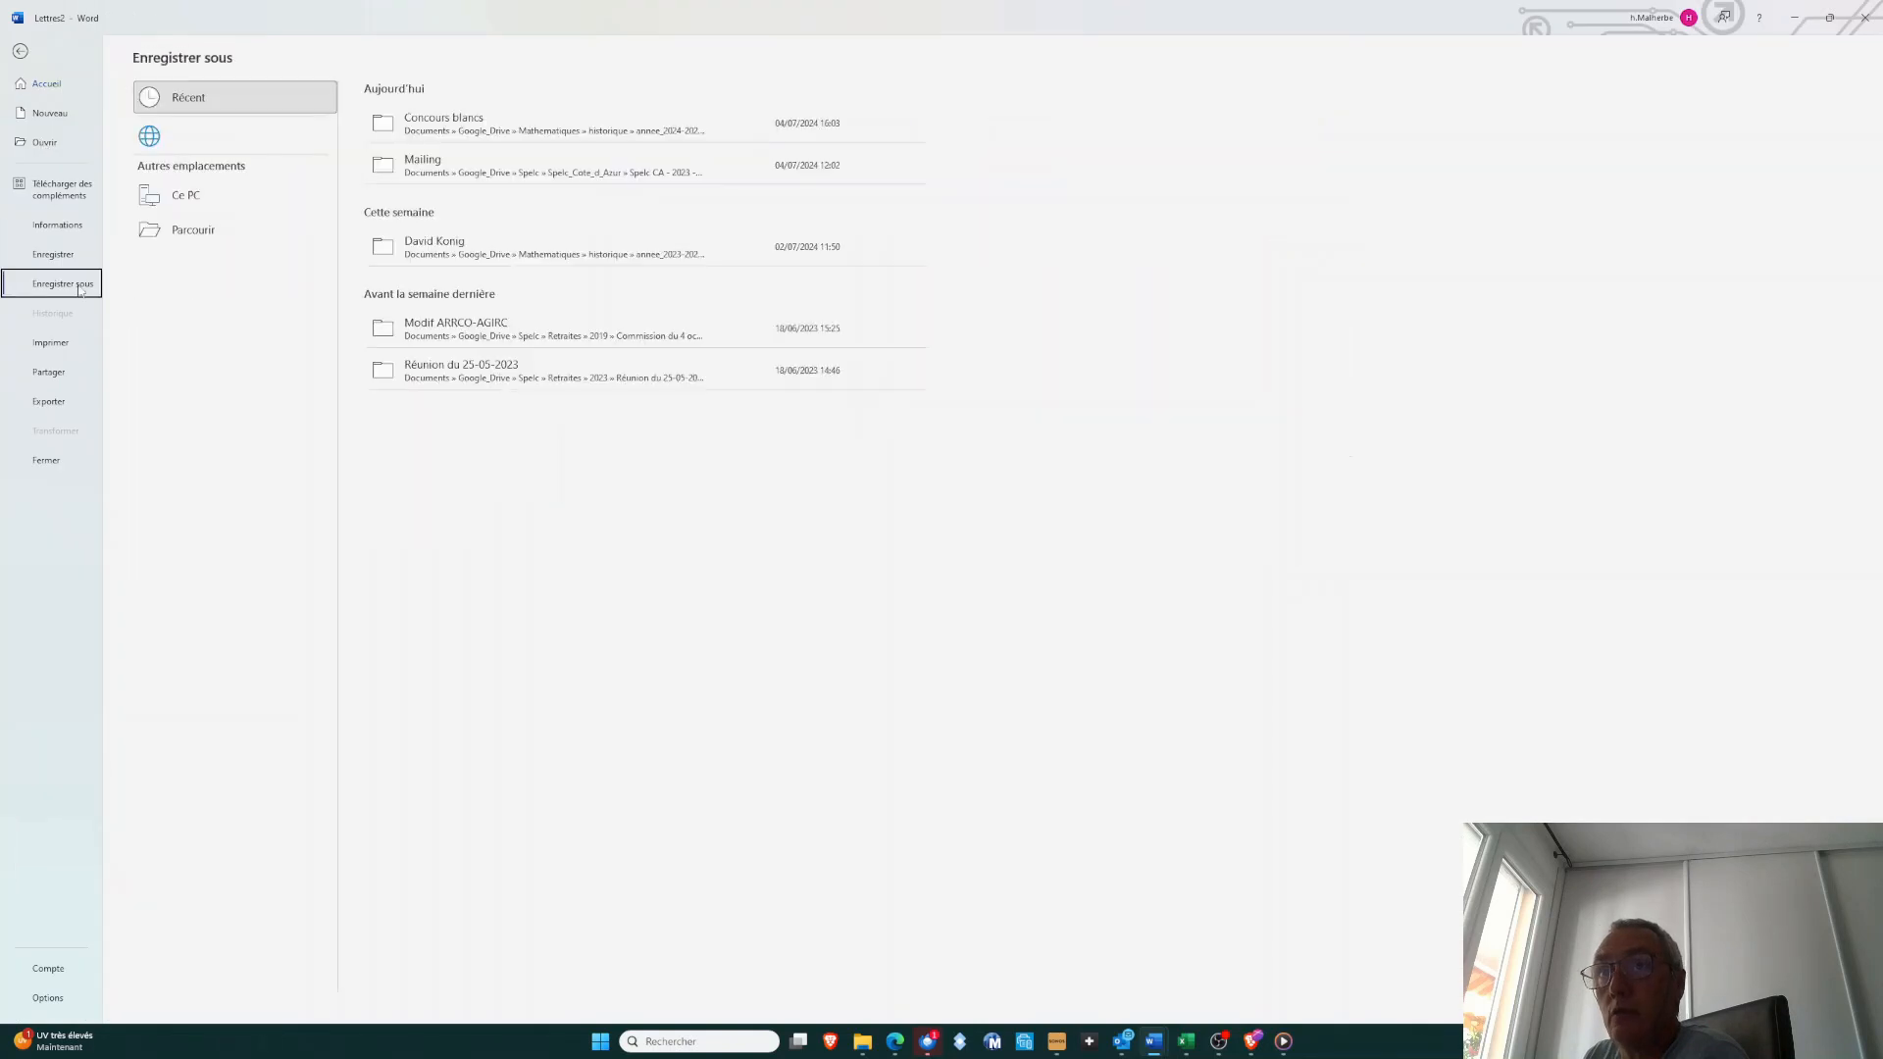
click(210, 272)
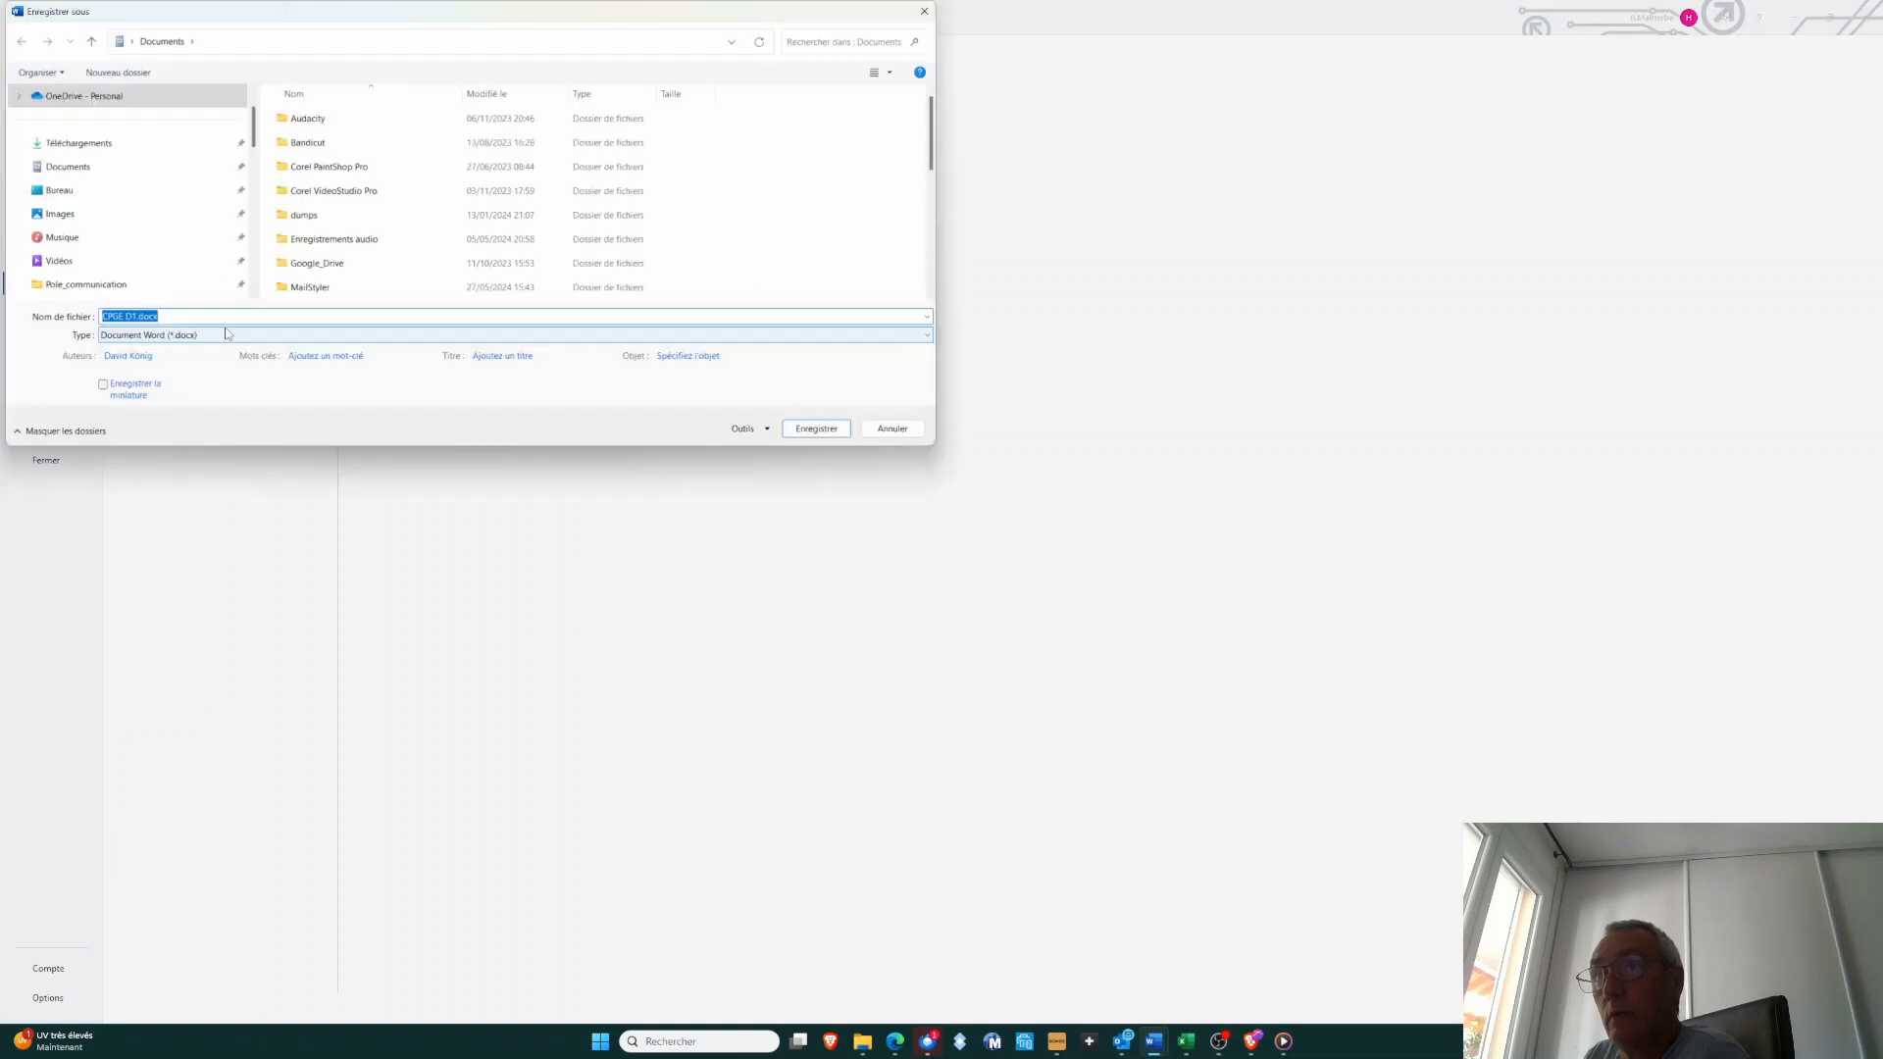
click(215, 336)
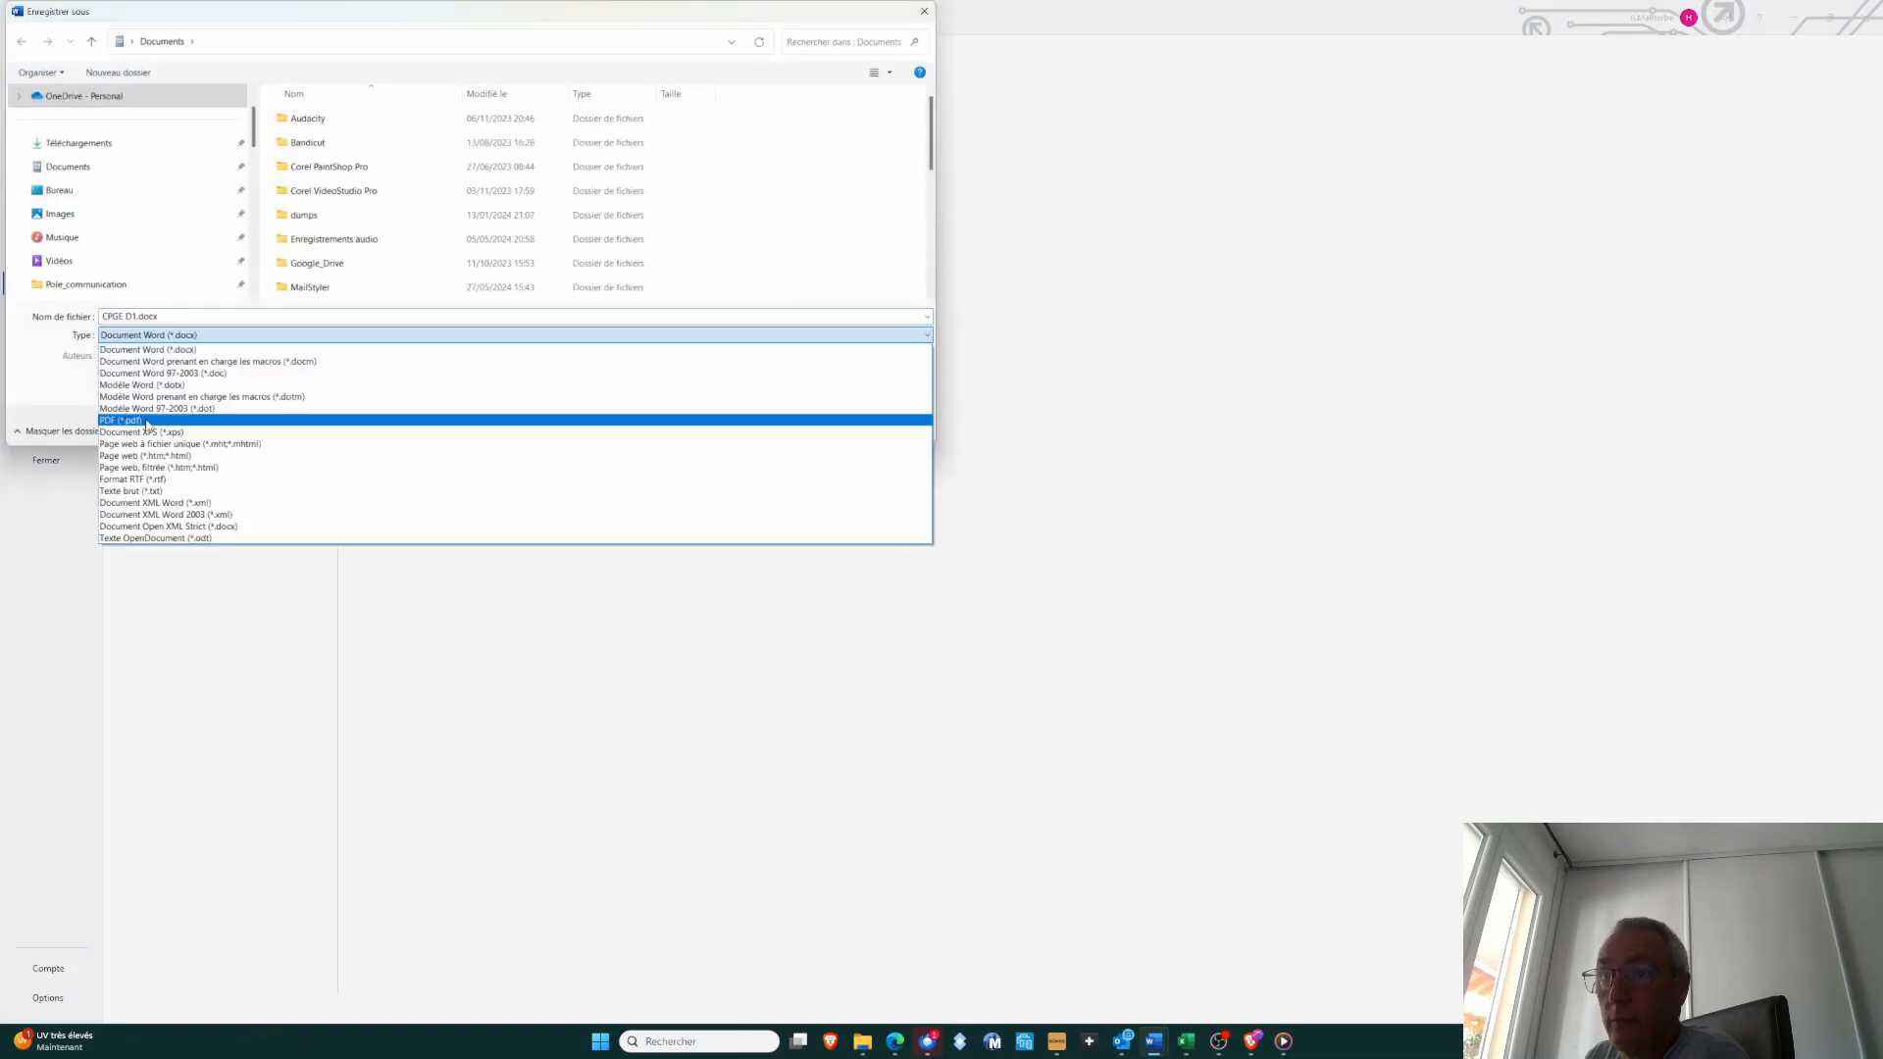
click(147, 421)
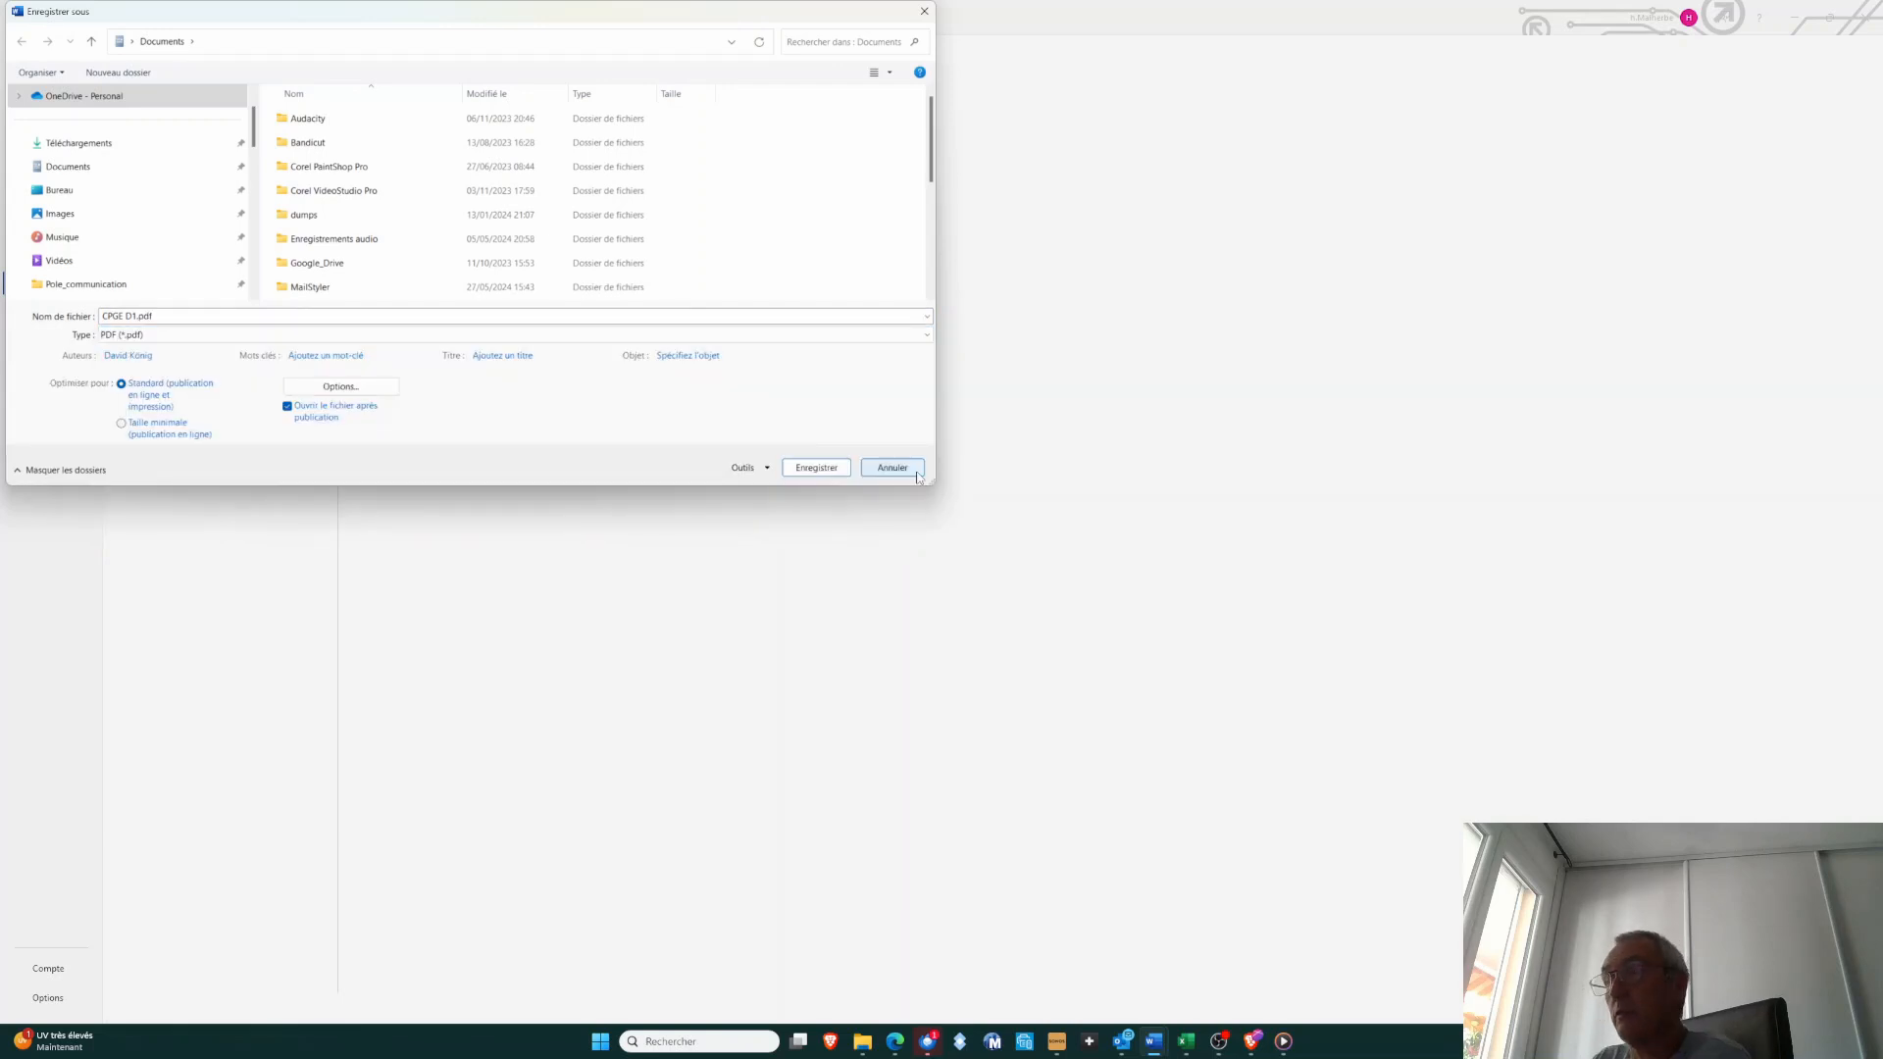
click(916, 474)
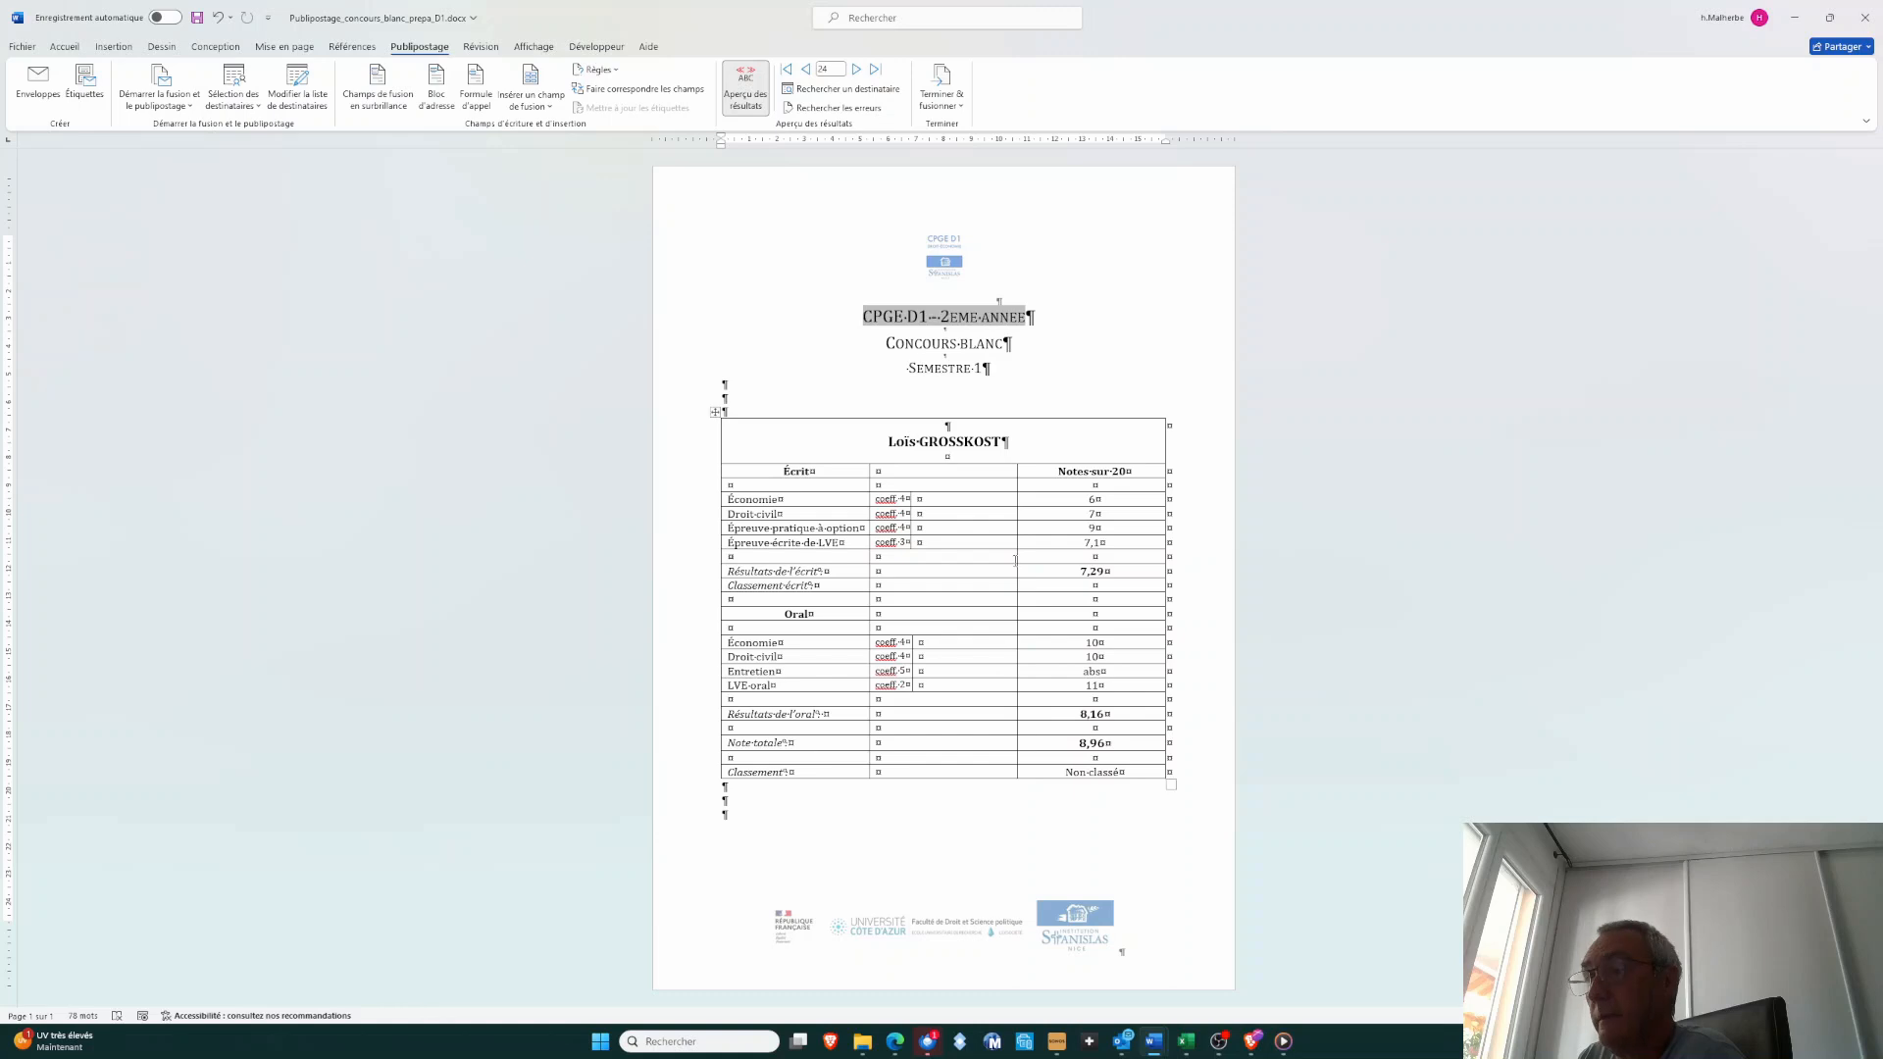
Switch to 2024-07-04_Concours_blanc_A2_2024-2025.xlsx in Excel and close its queries and connections pane
click(1194, 1037)
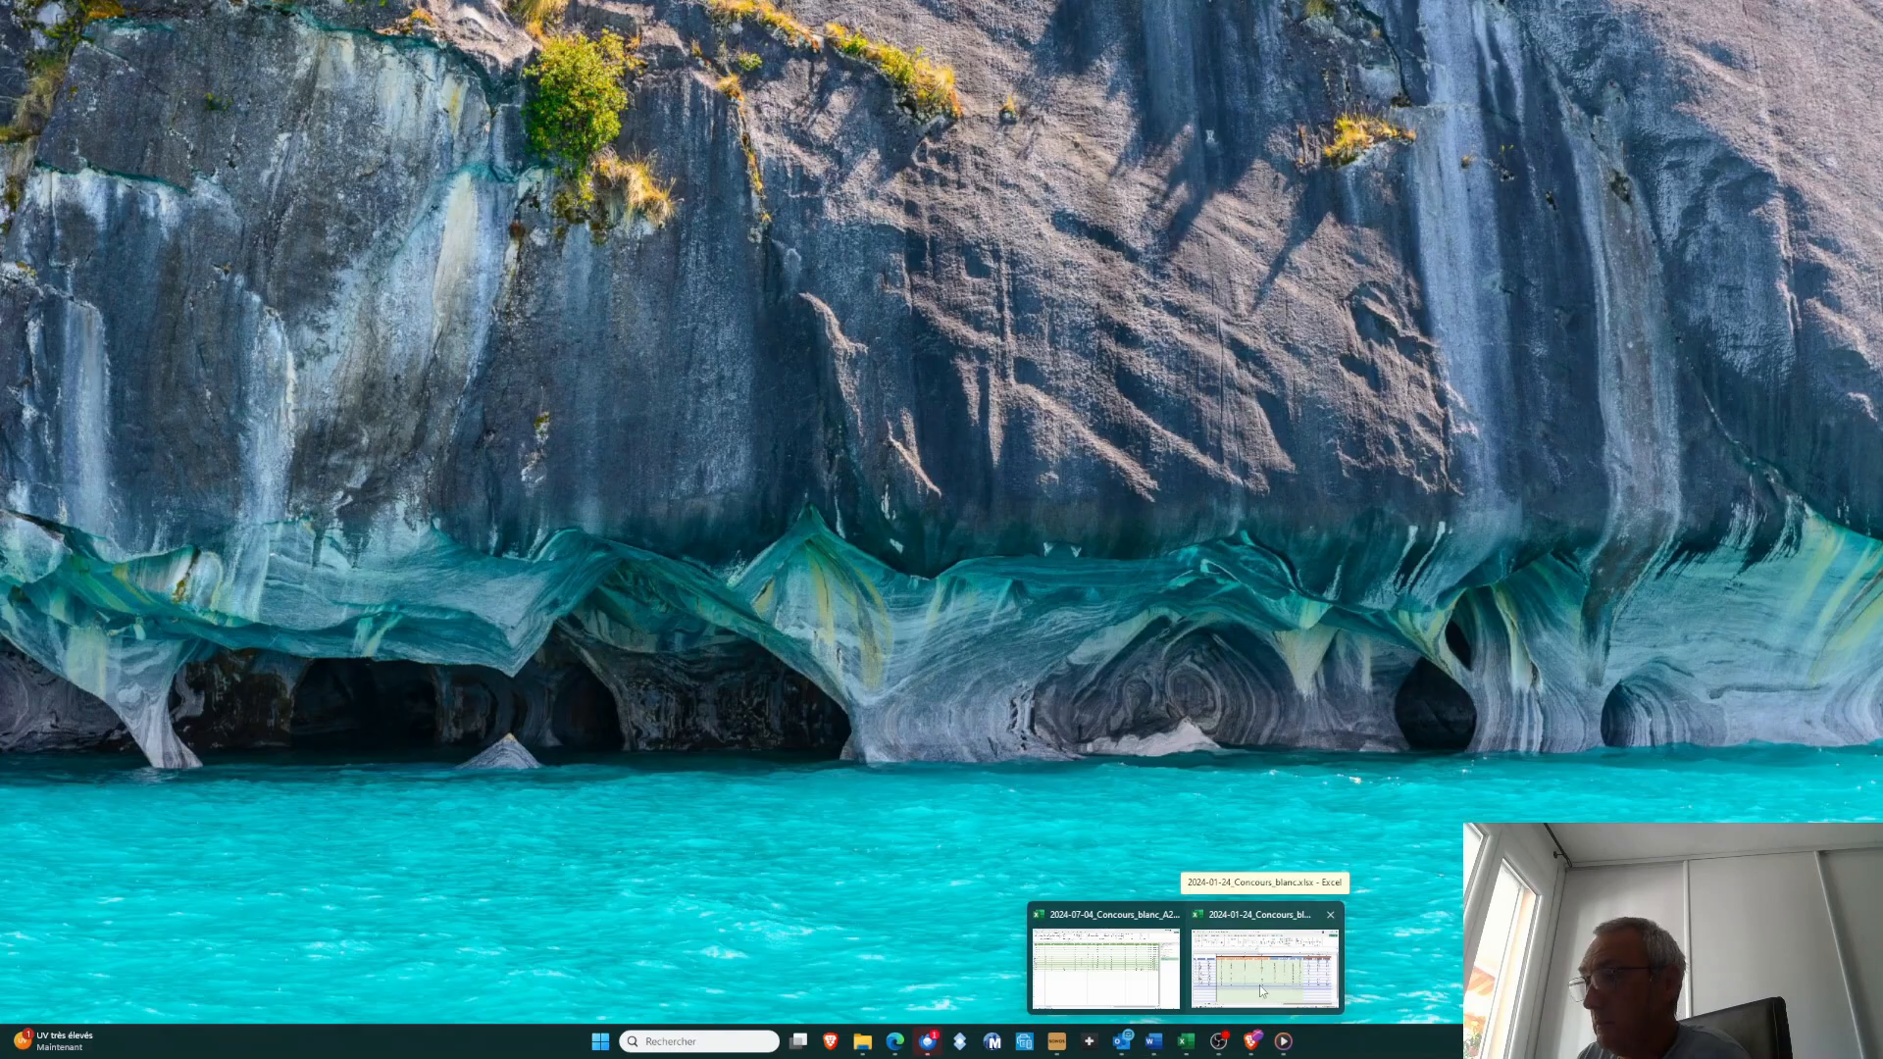
click(1259, 984)
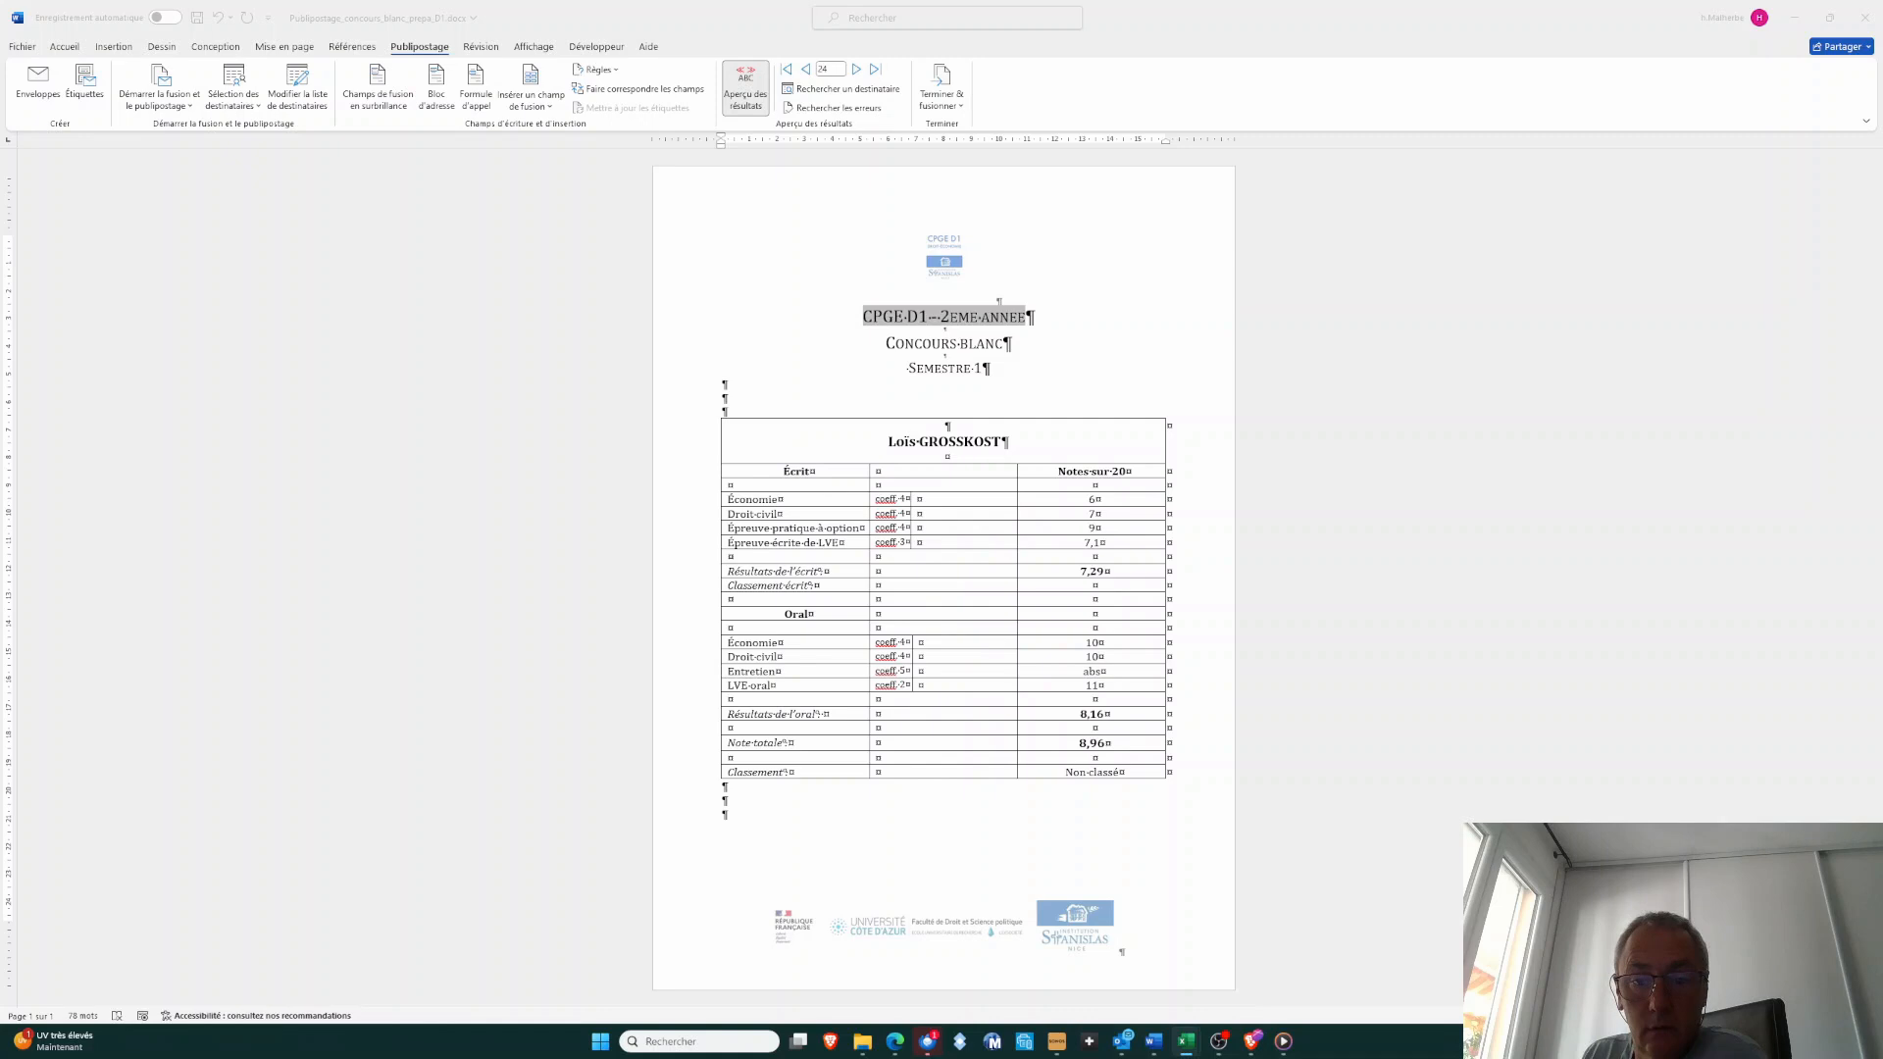
drag(0, 191, 0, 270)
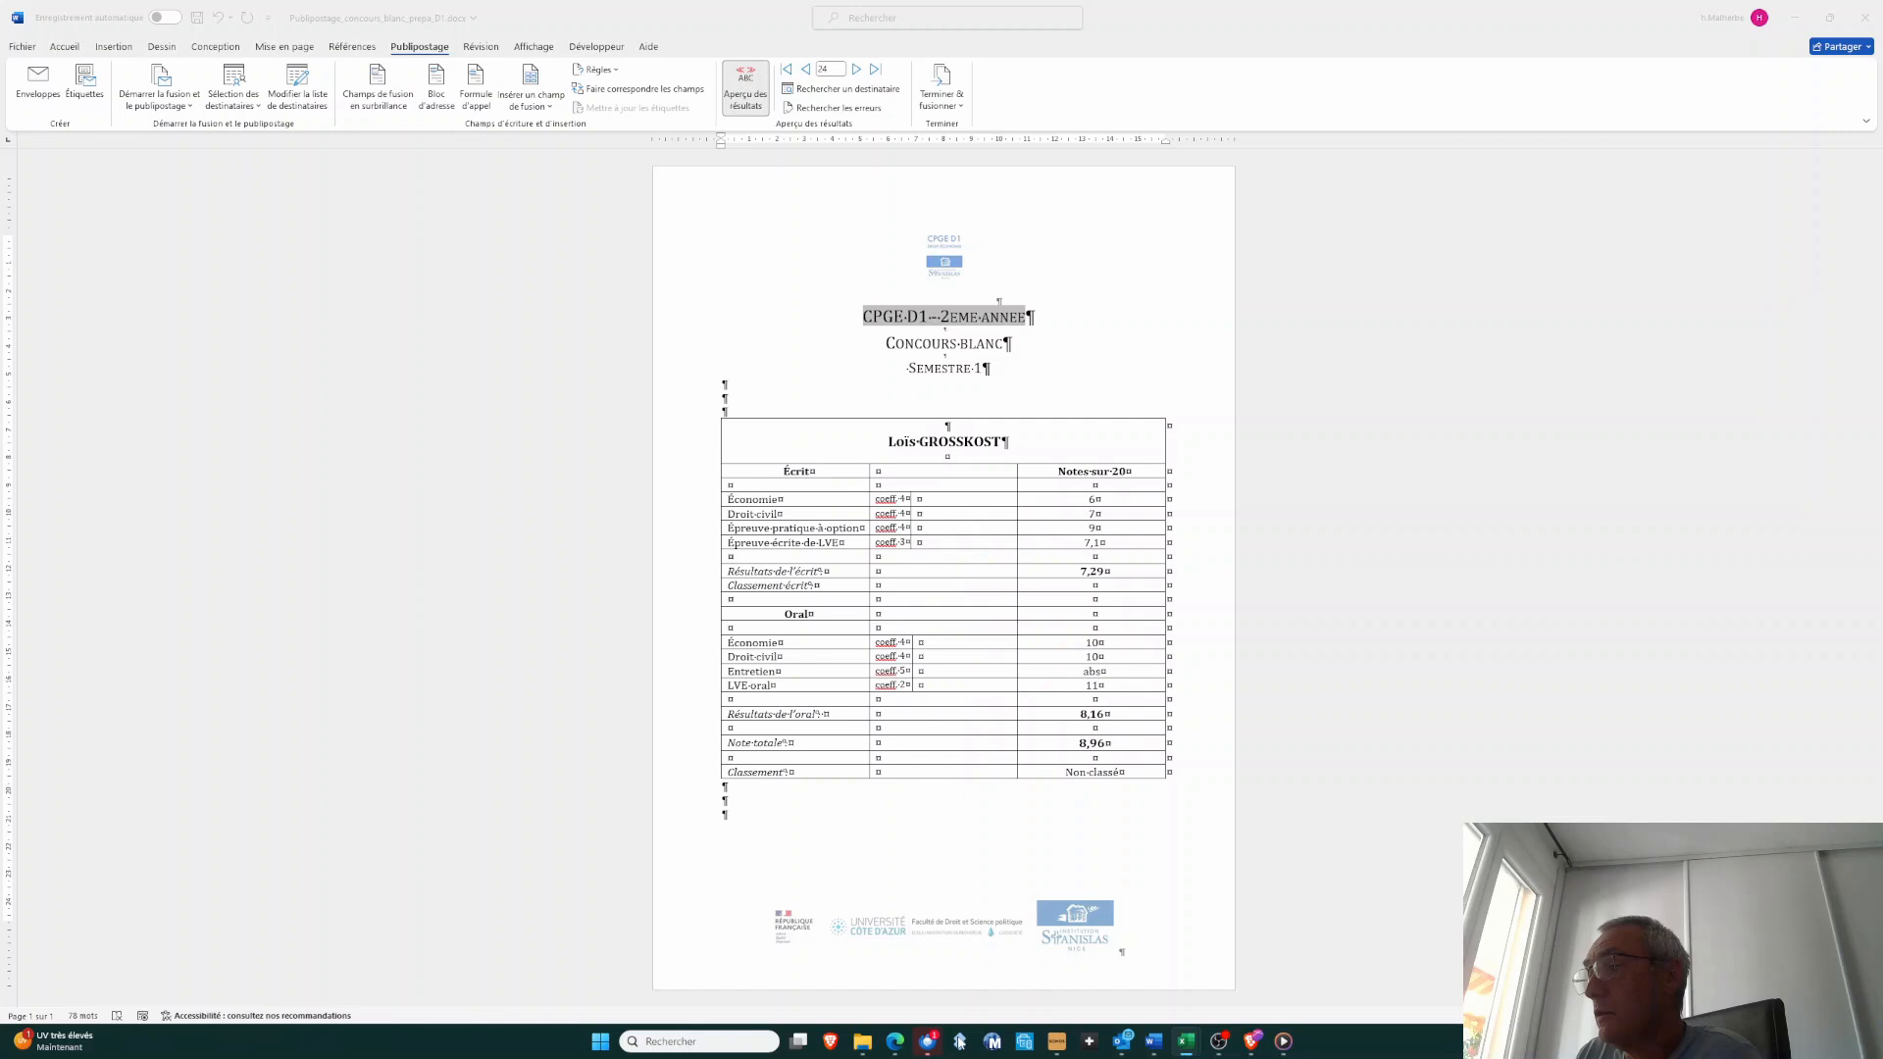
mouse_move(1185, 1047)
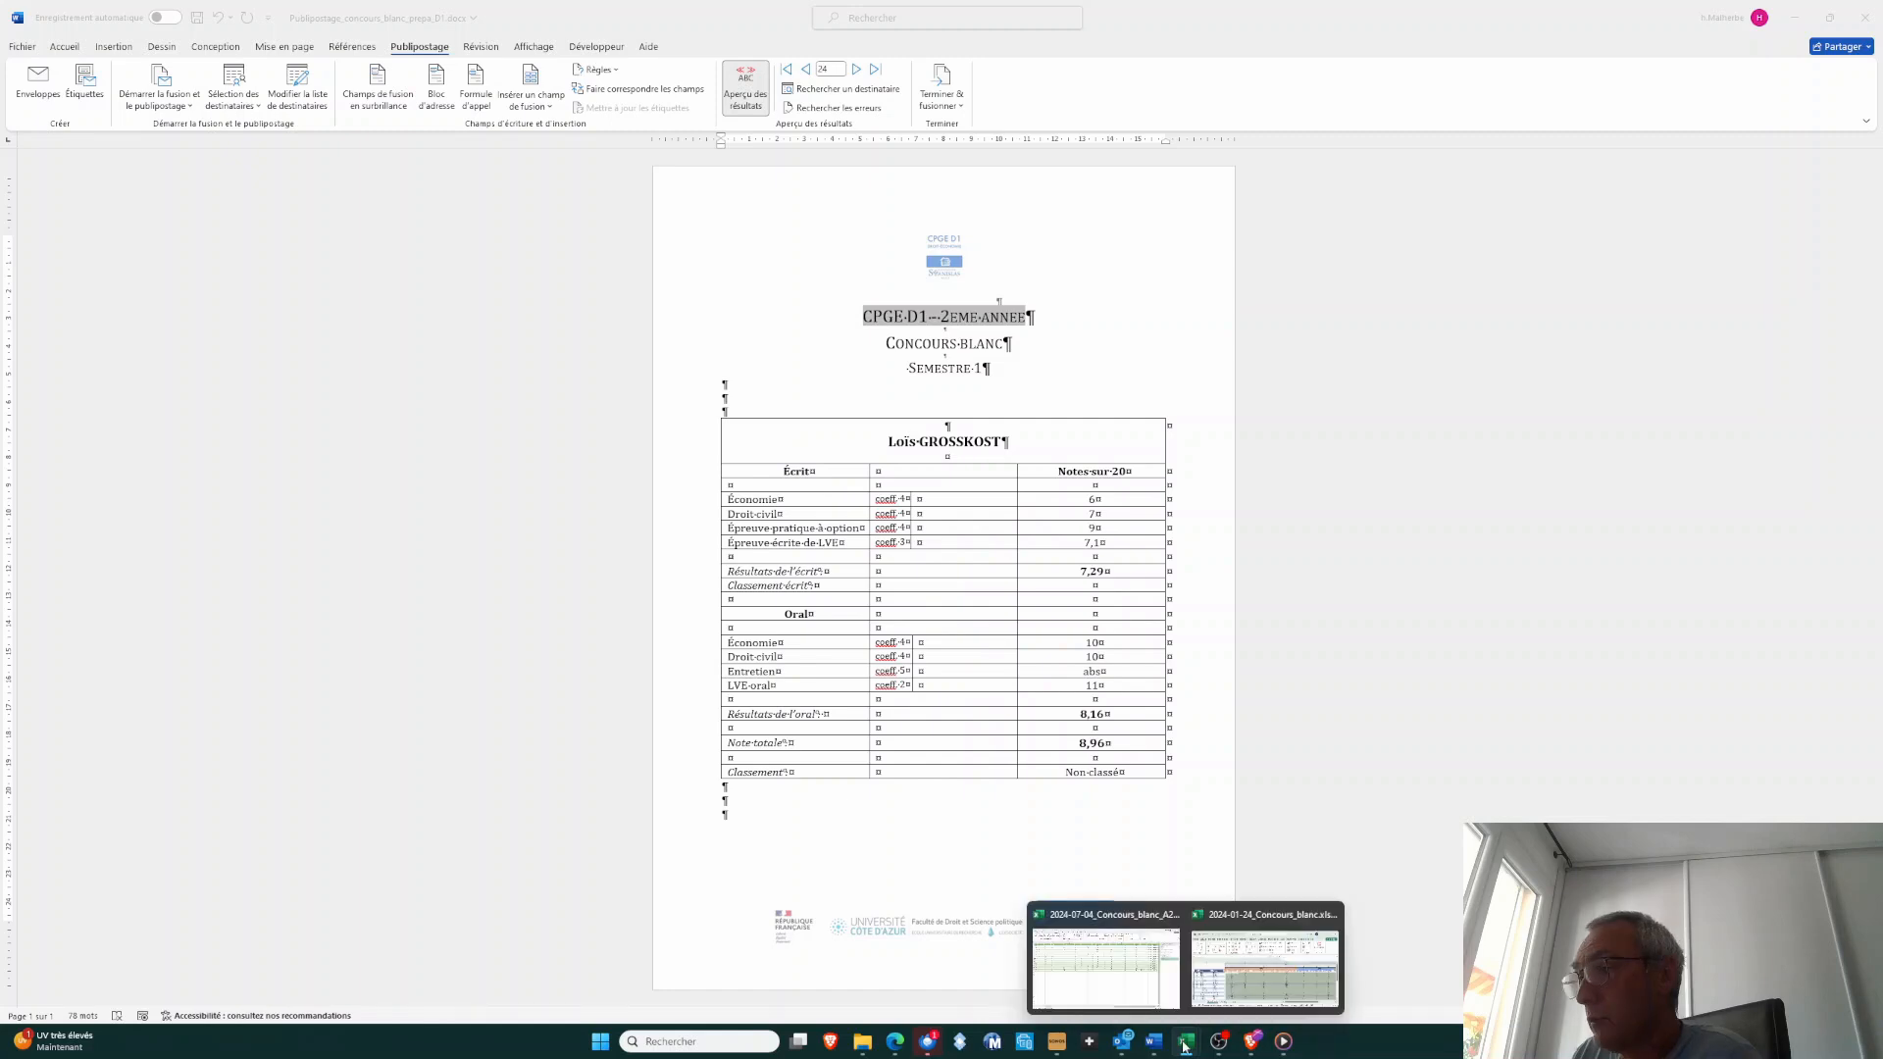
click(1142, 998)
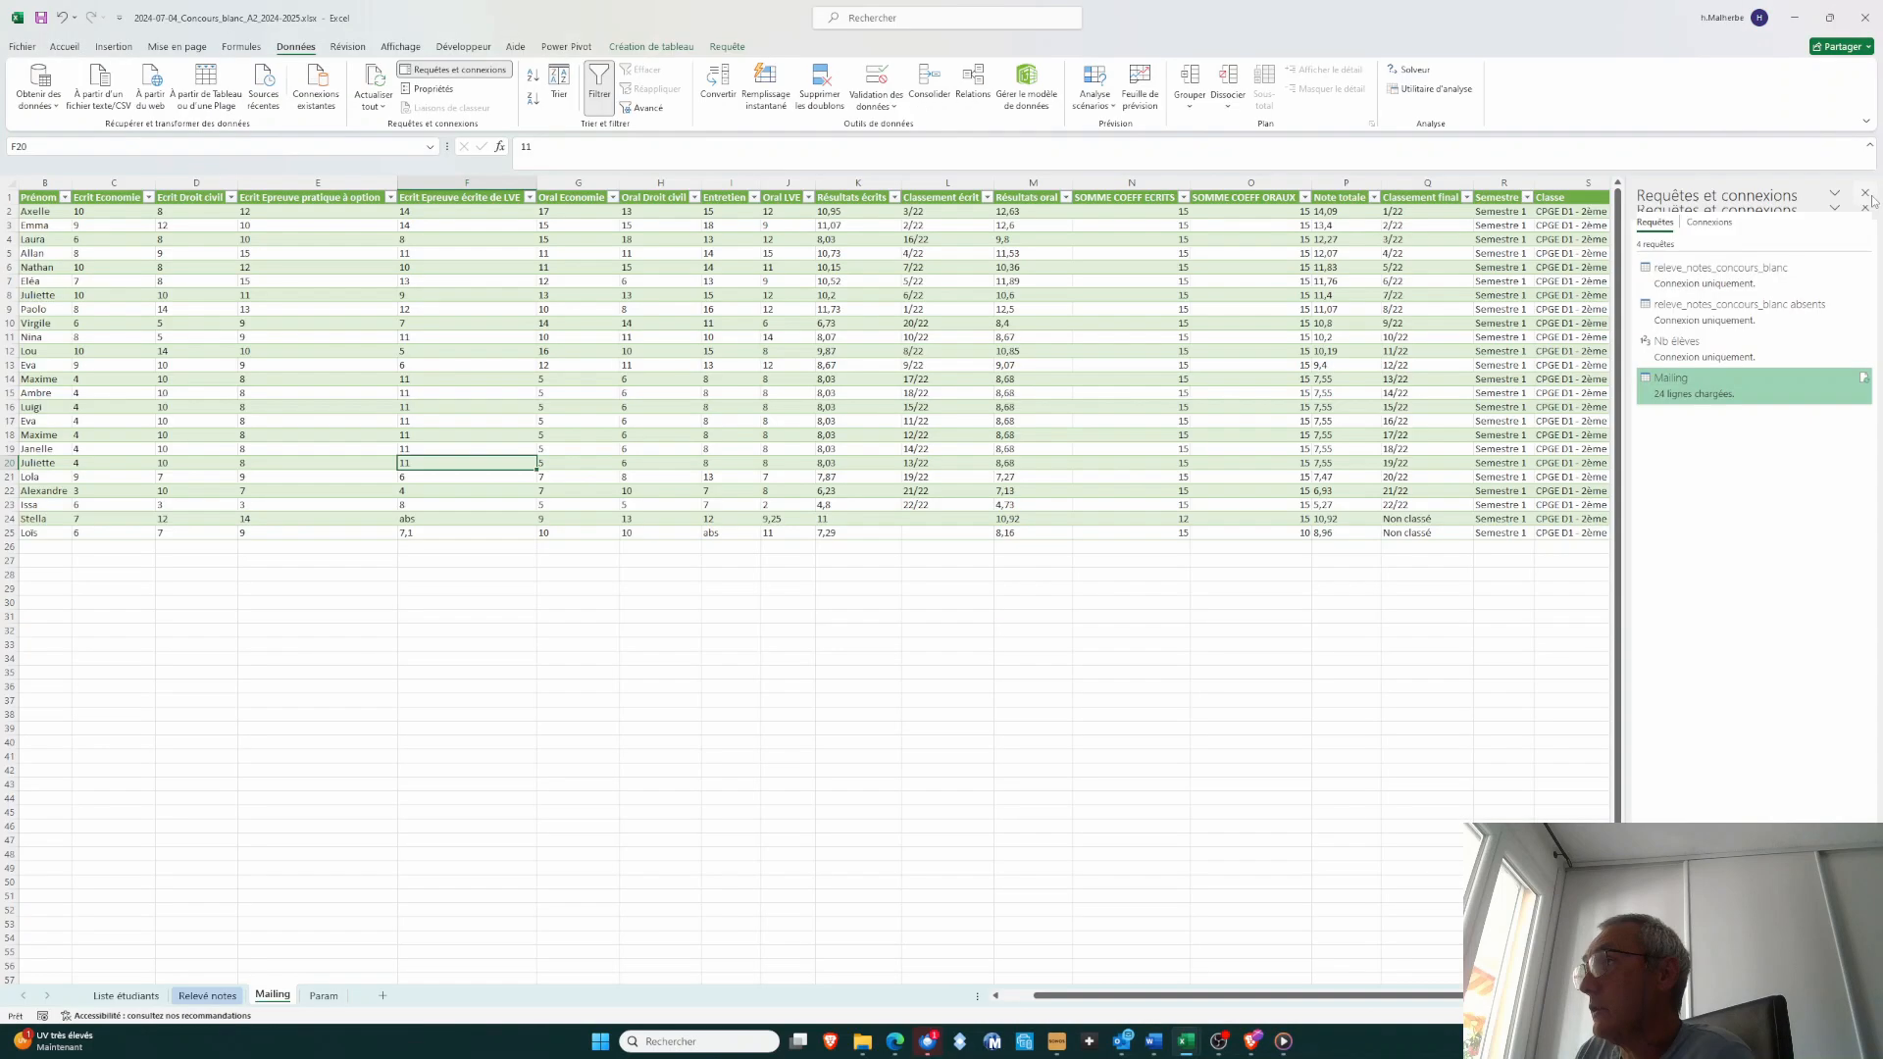
click(1866, 194)
Set the Semestre parameter on the Param sheet to Semestre 2
click(324, 996)
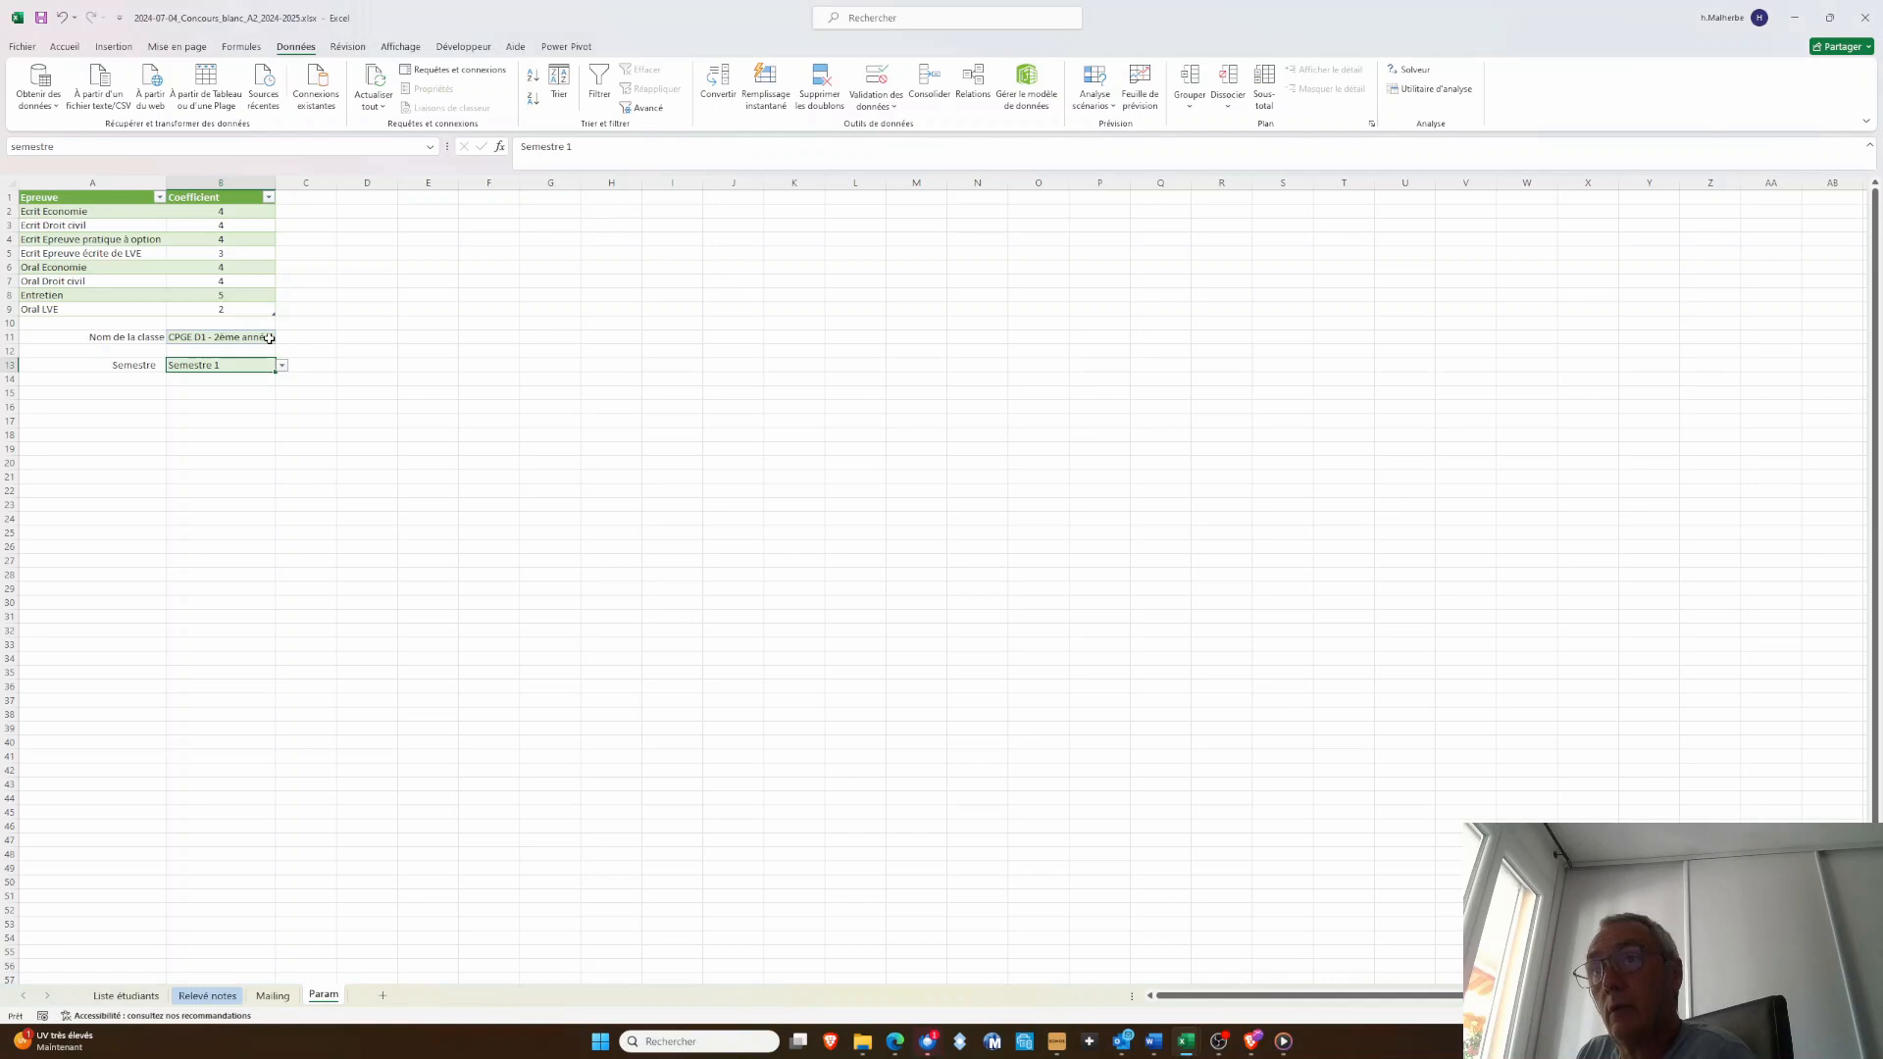
click(281, 365)
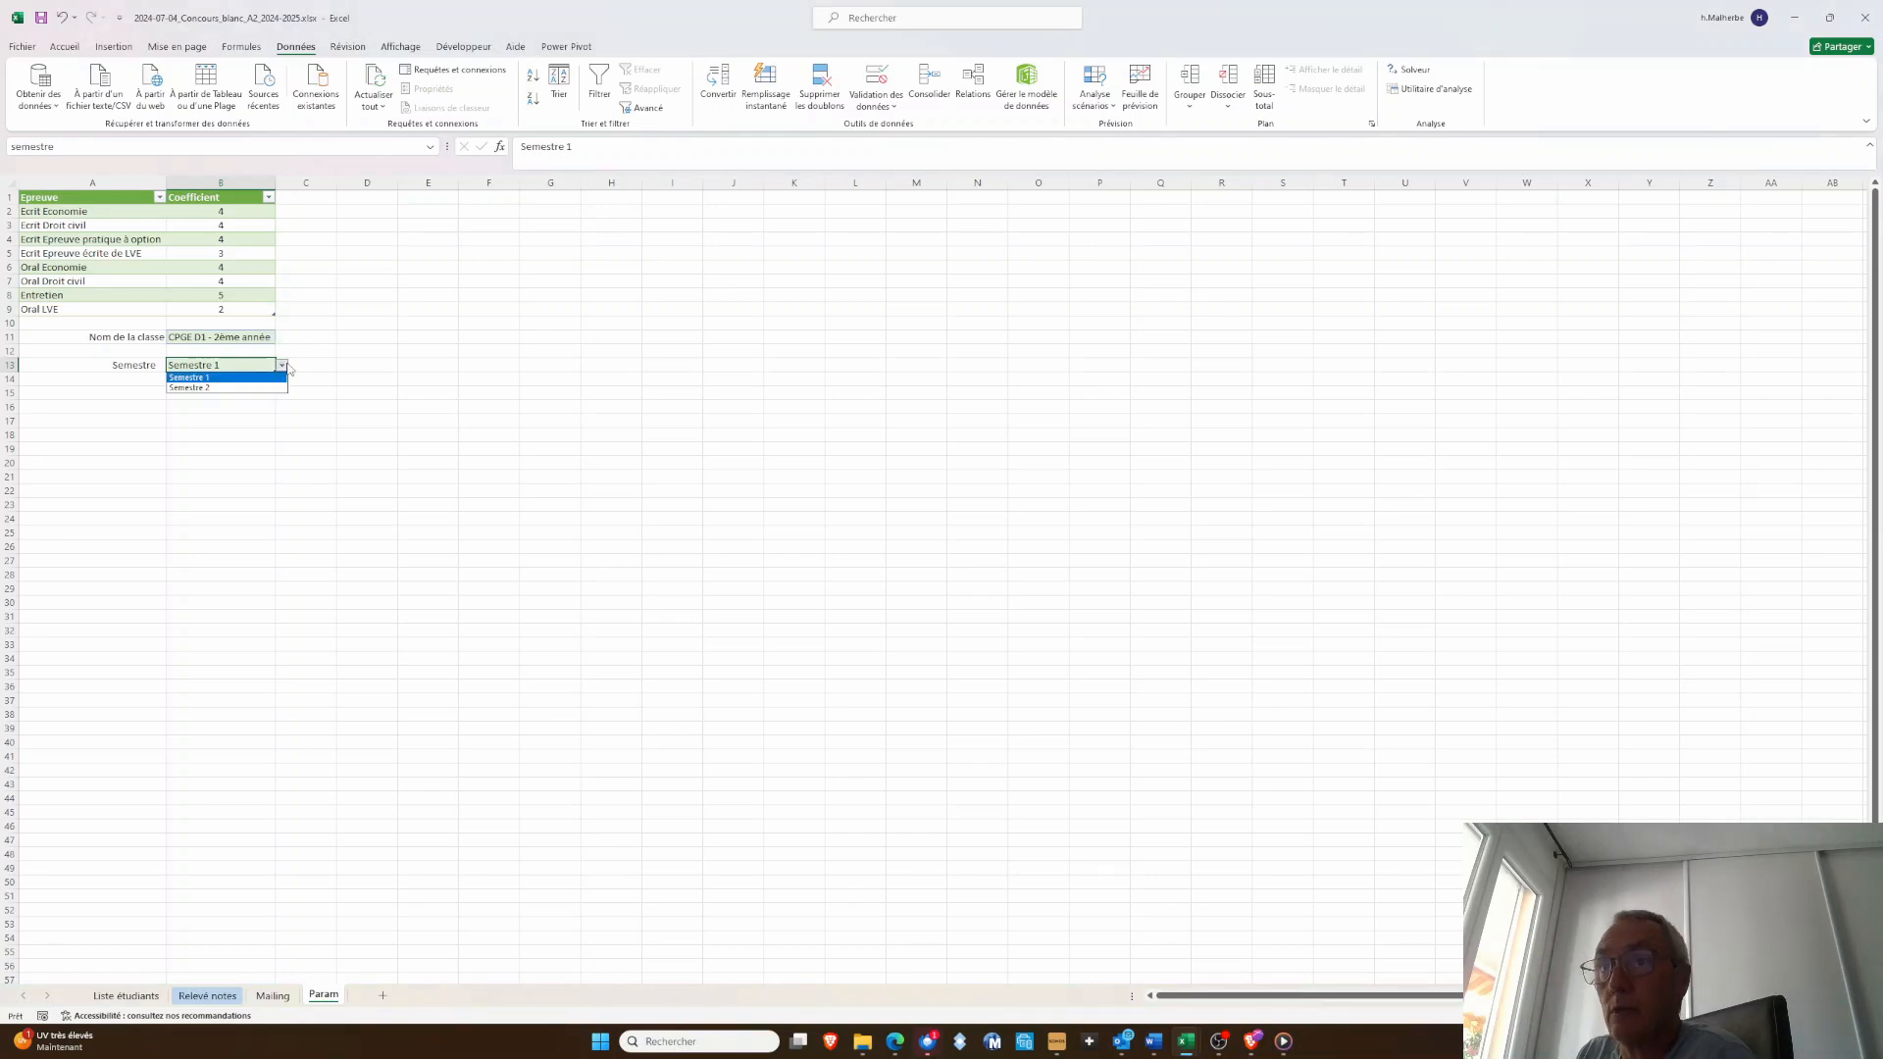
click(201, 389)
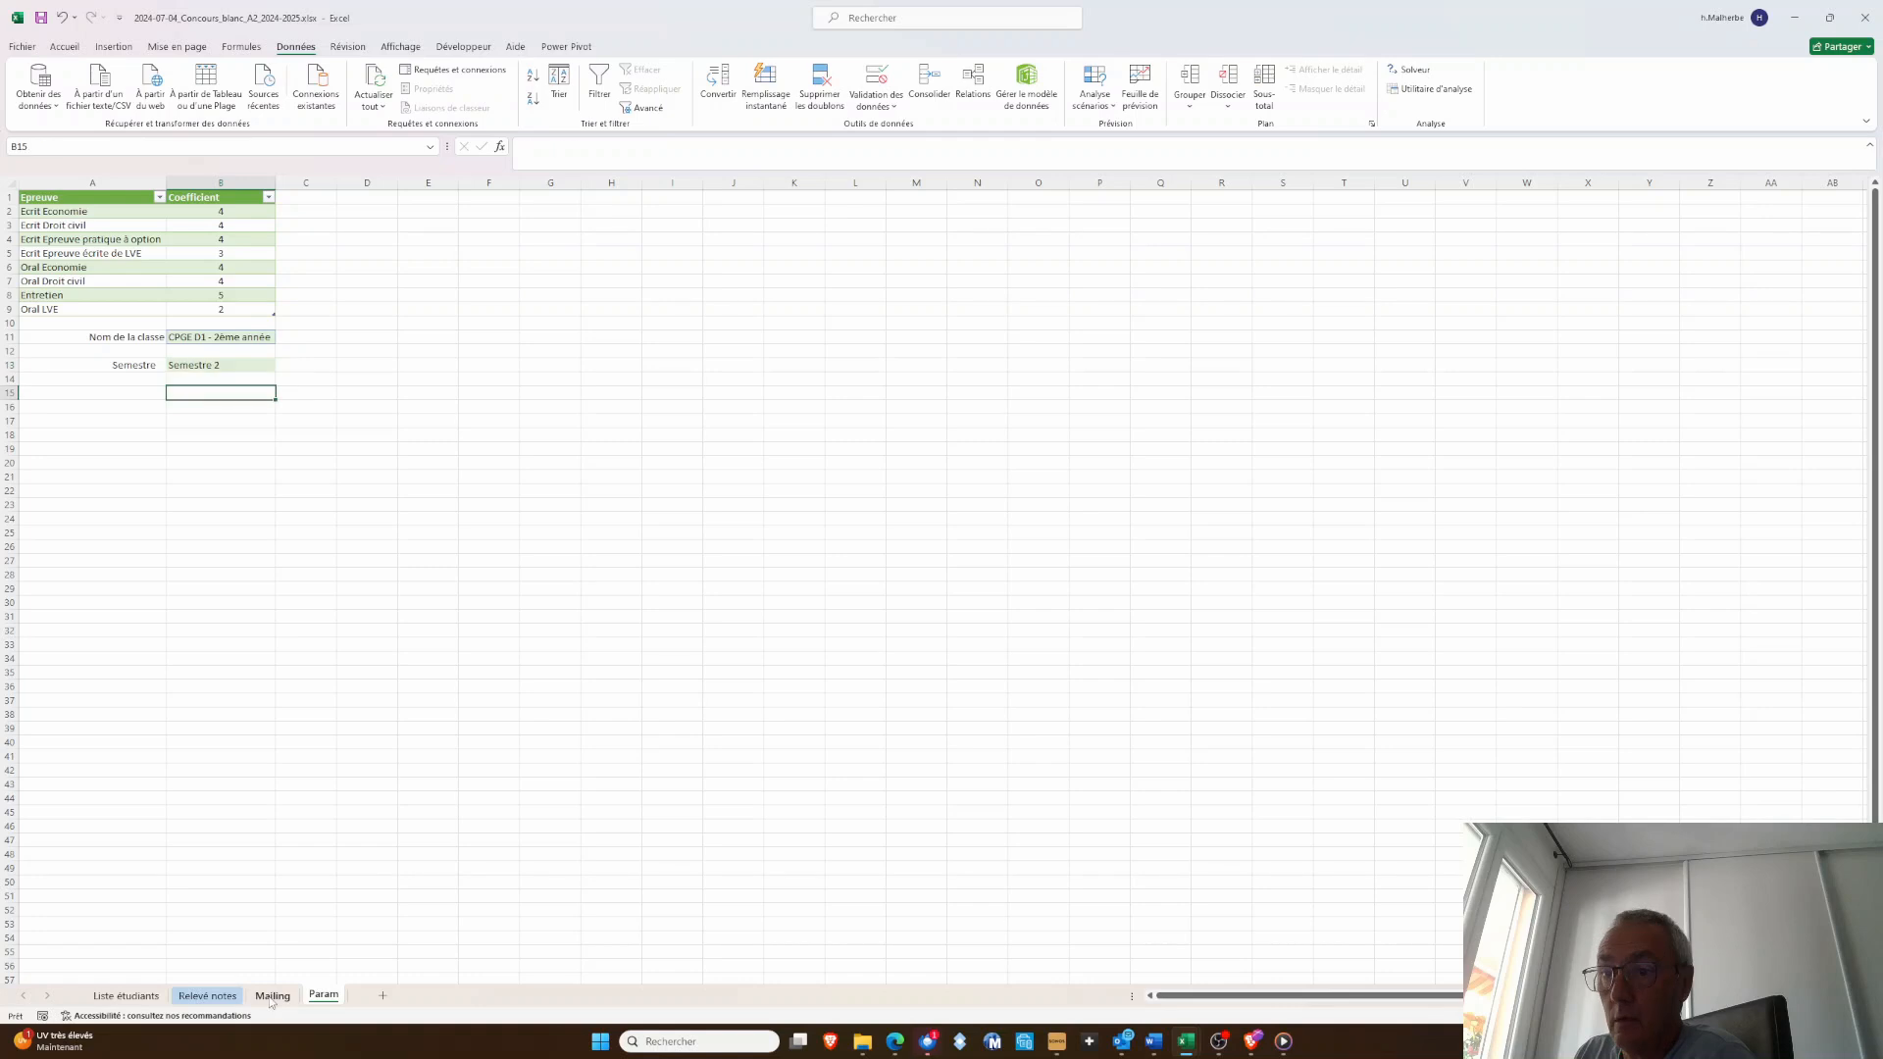
Refresh all queries from the Mailing sheet to update its Semestre column
click(272, 995)
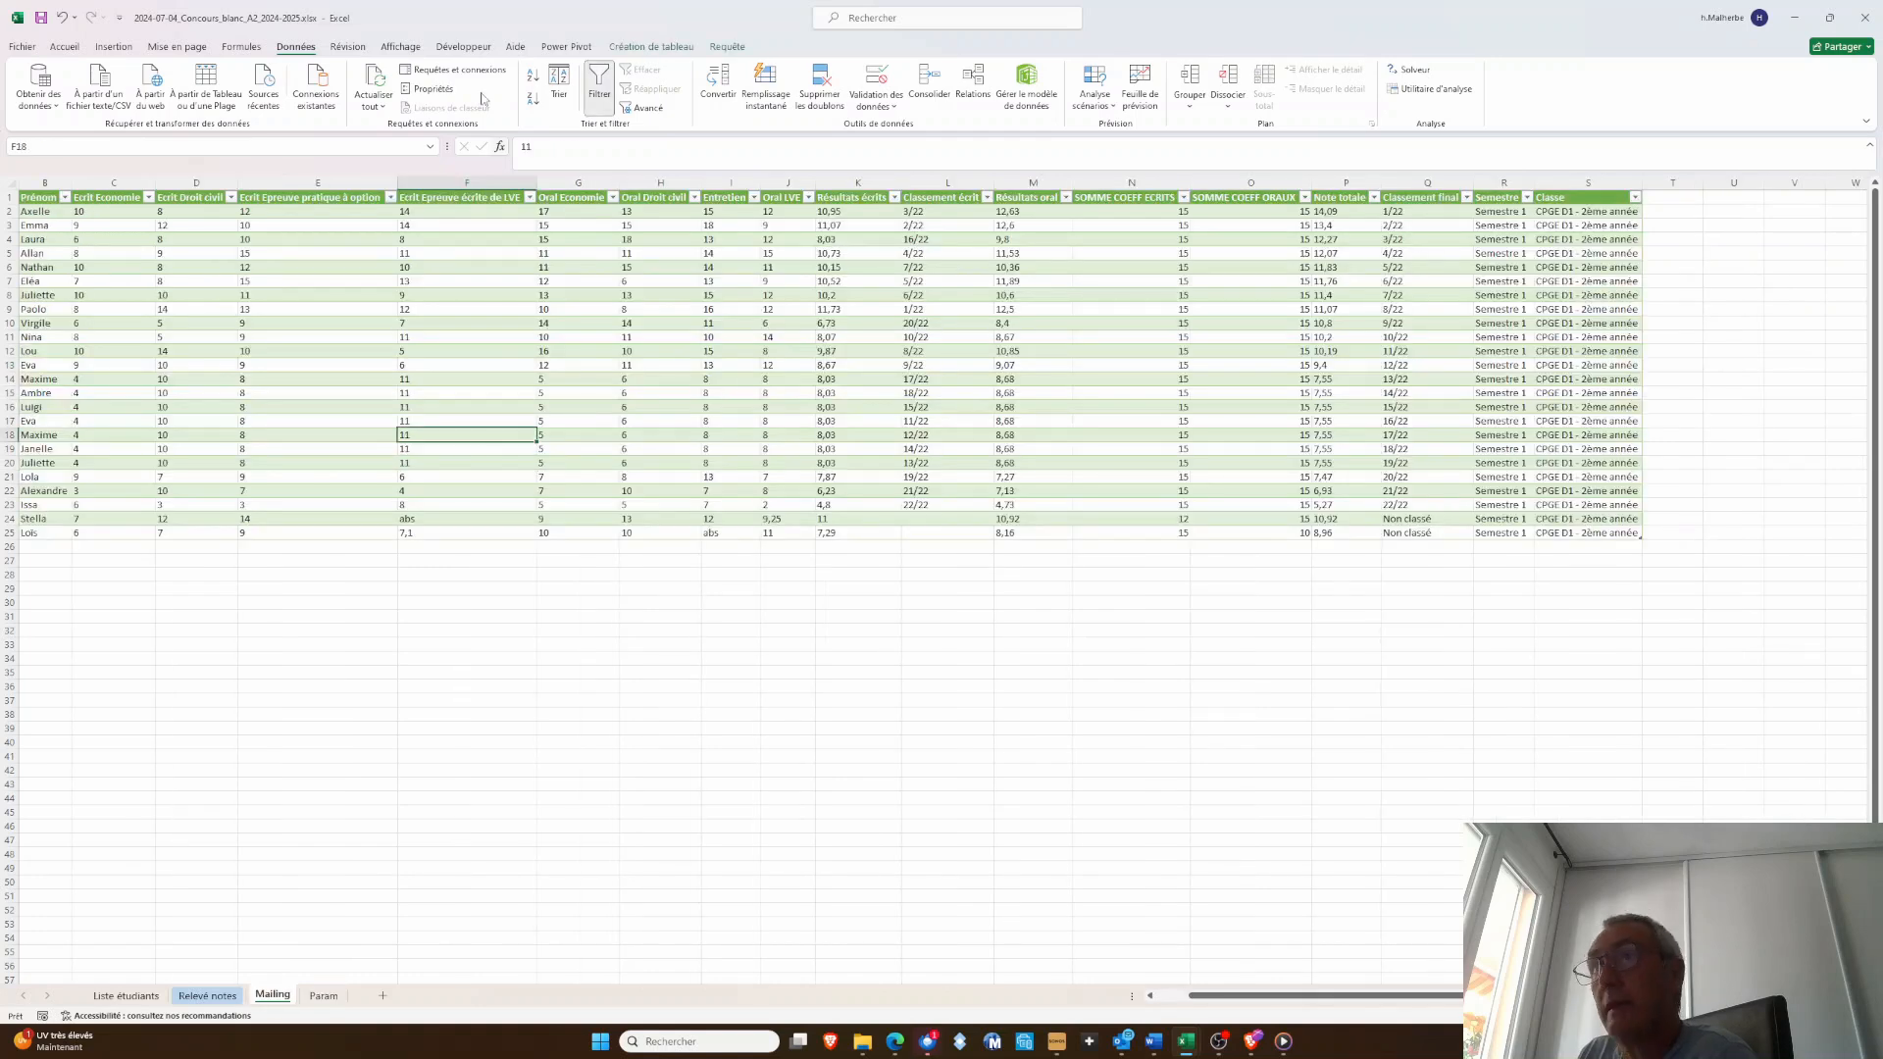
click(374, 104)
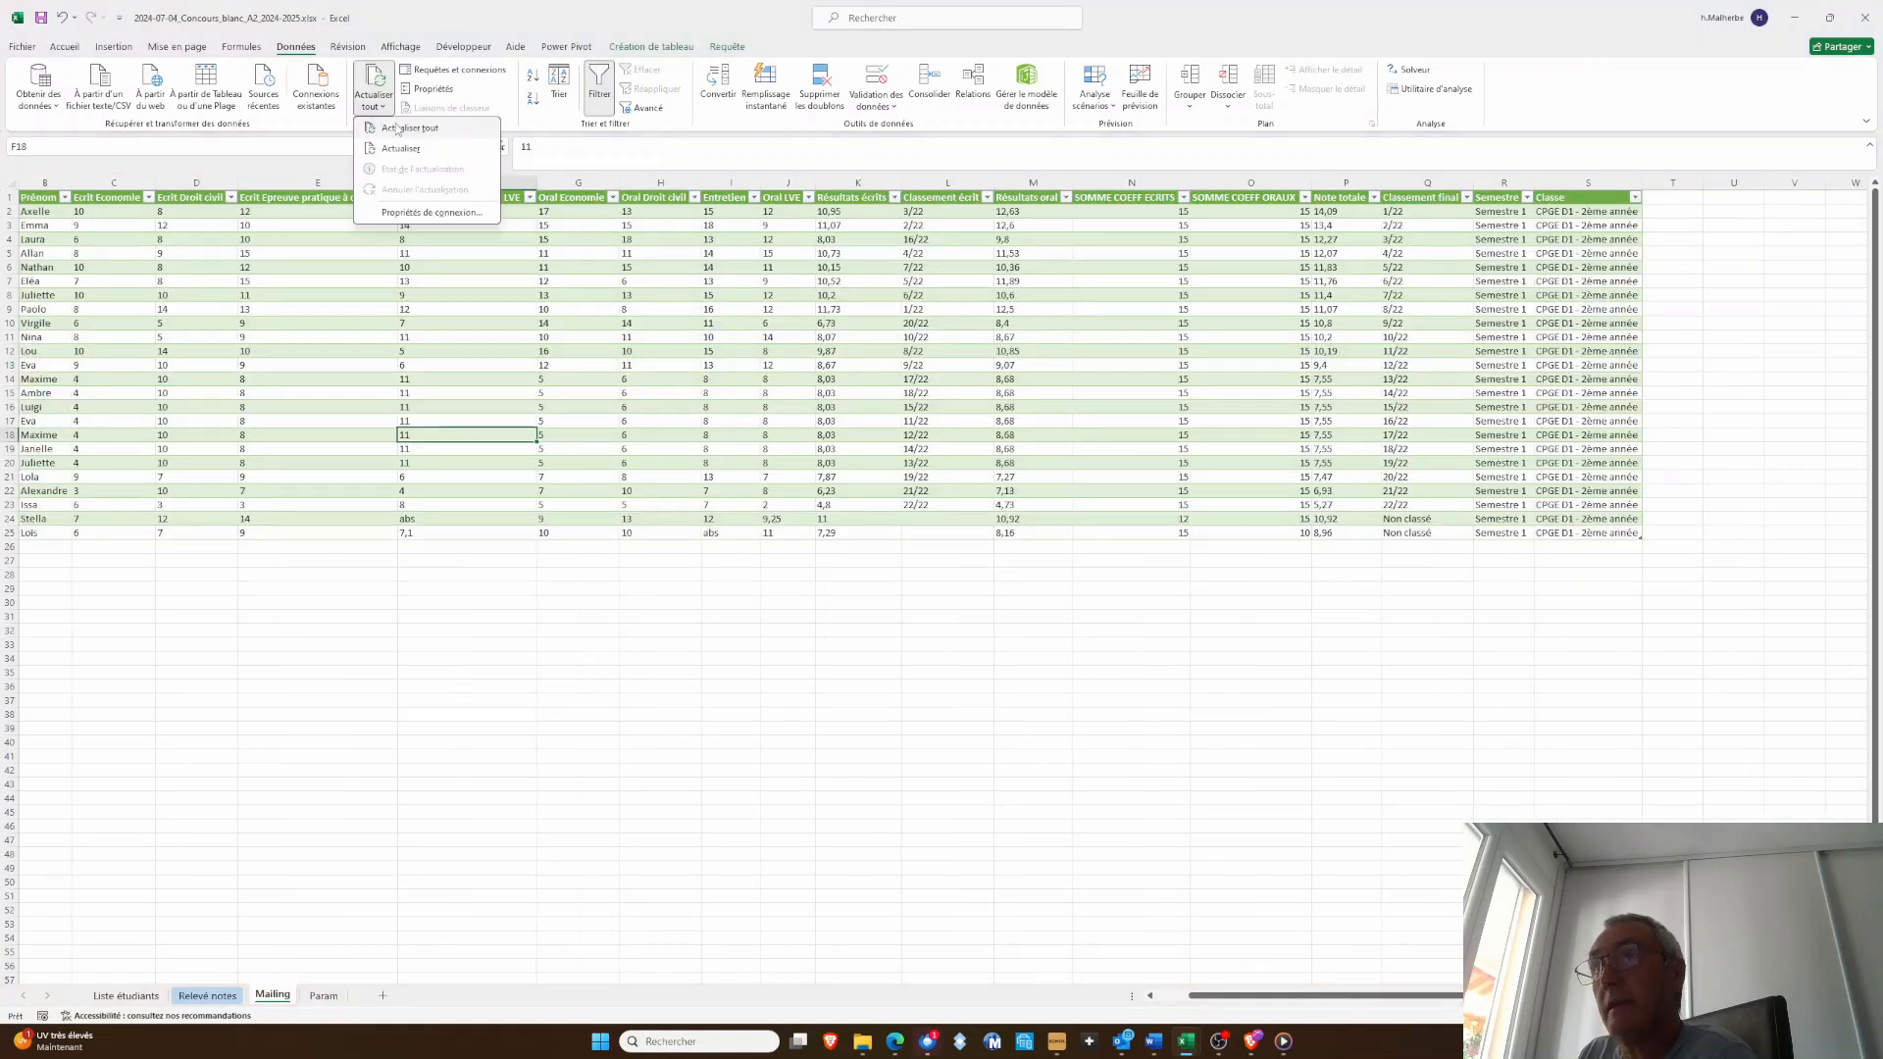
click(397, 129)
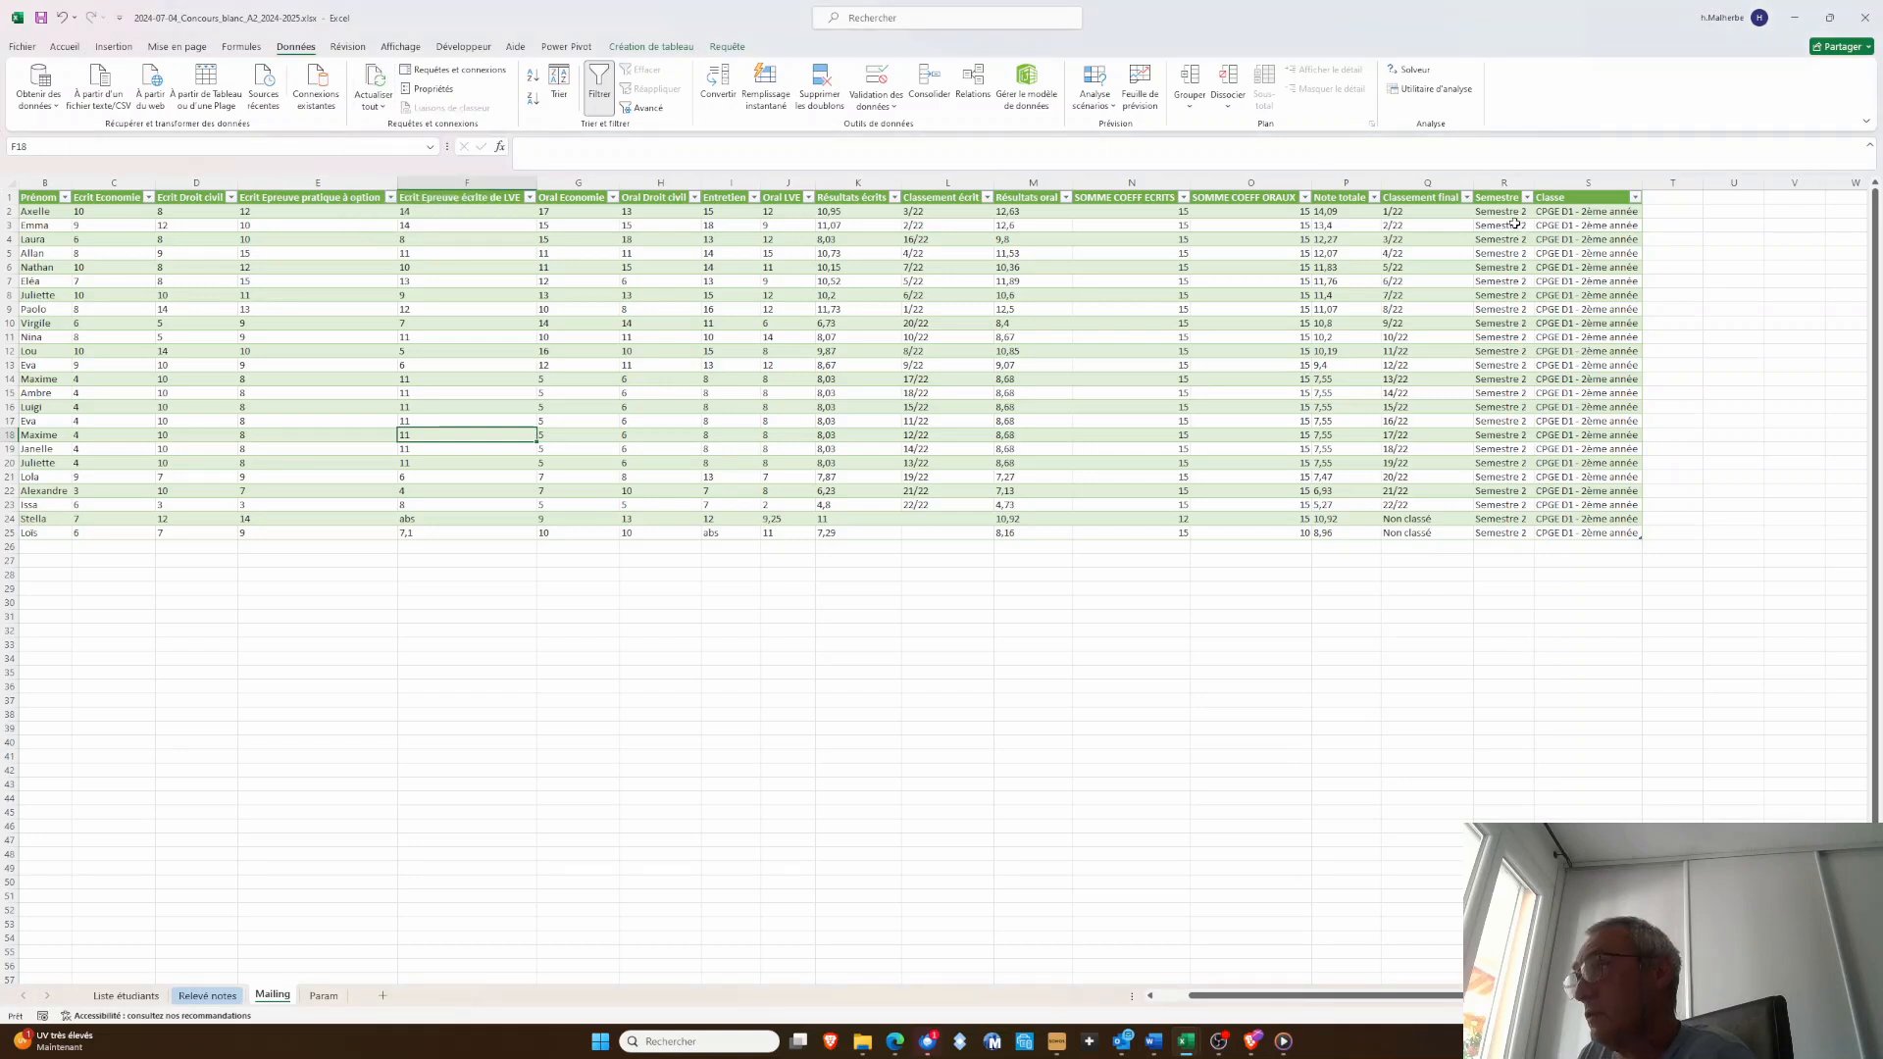
click(1120, 729)
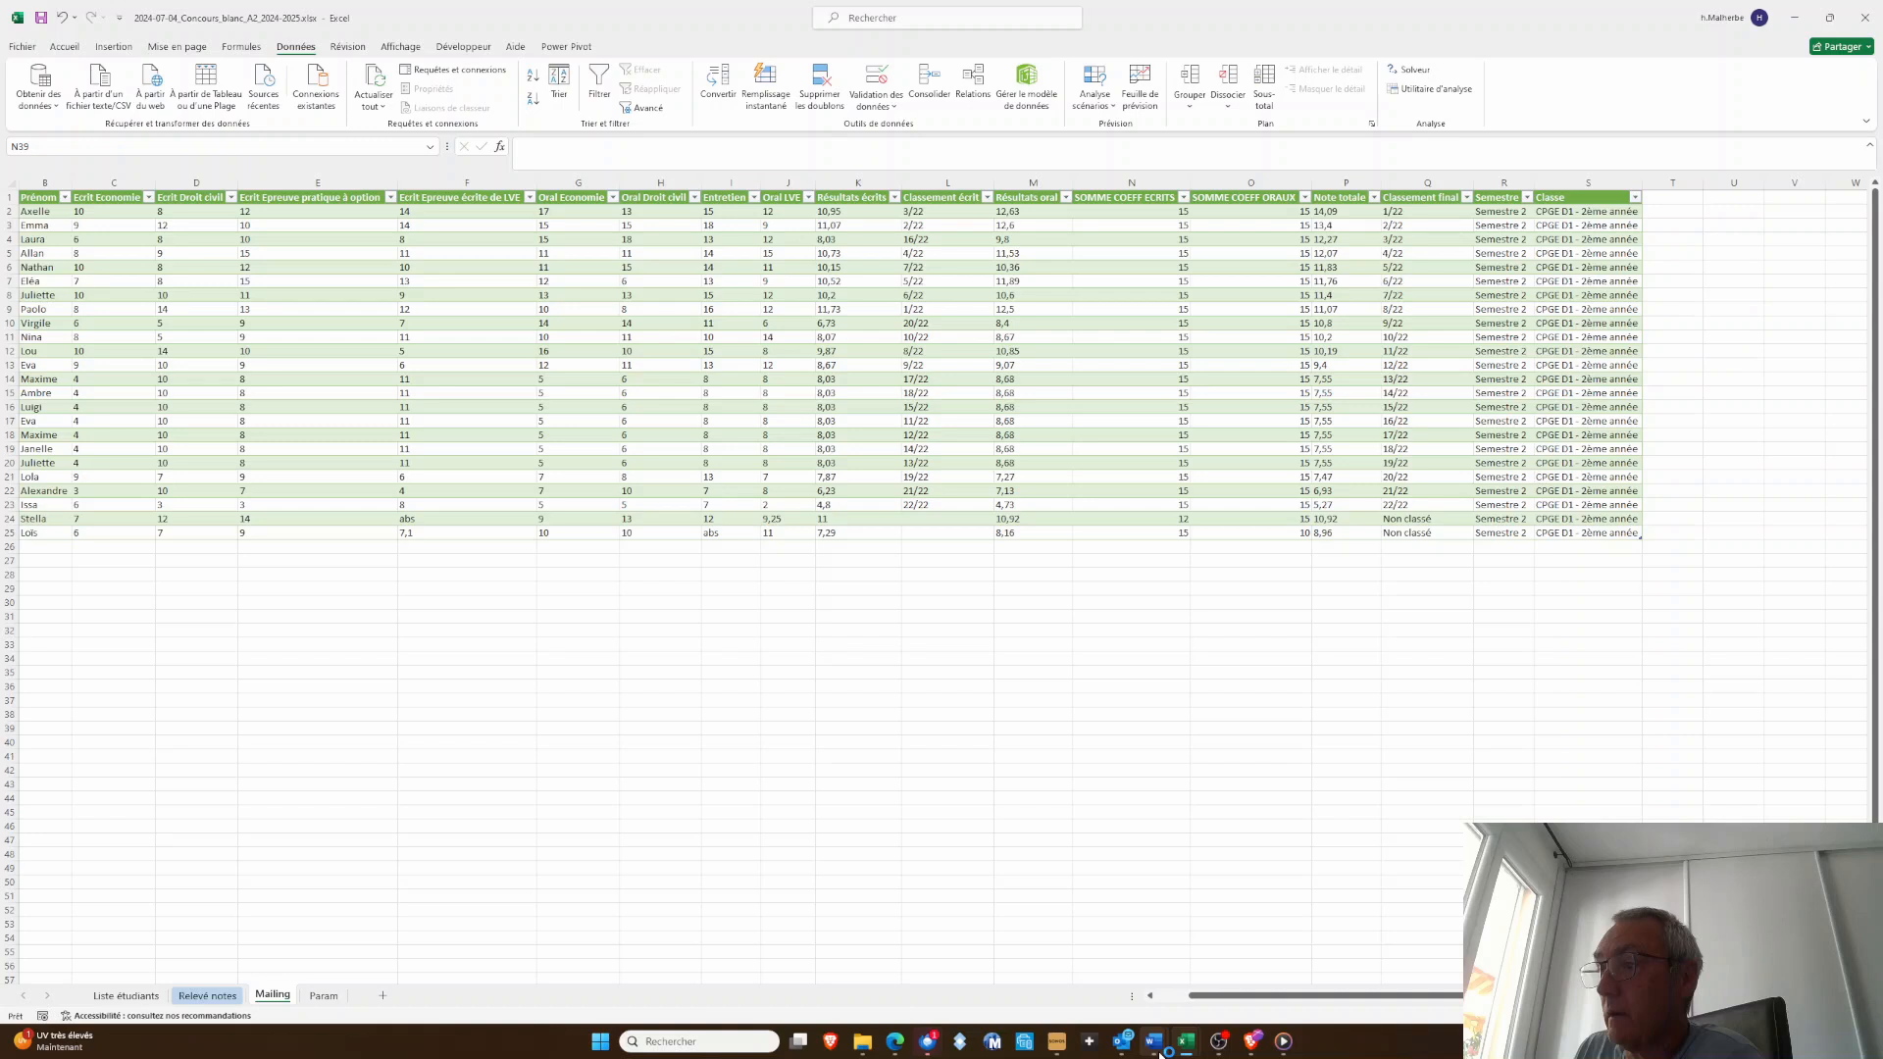
Switch to Word and close the merged Lettres2 document without saving it
click(1157, 1044)
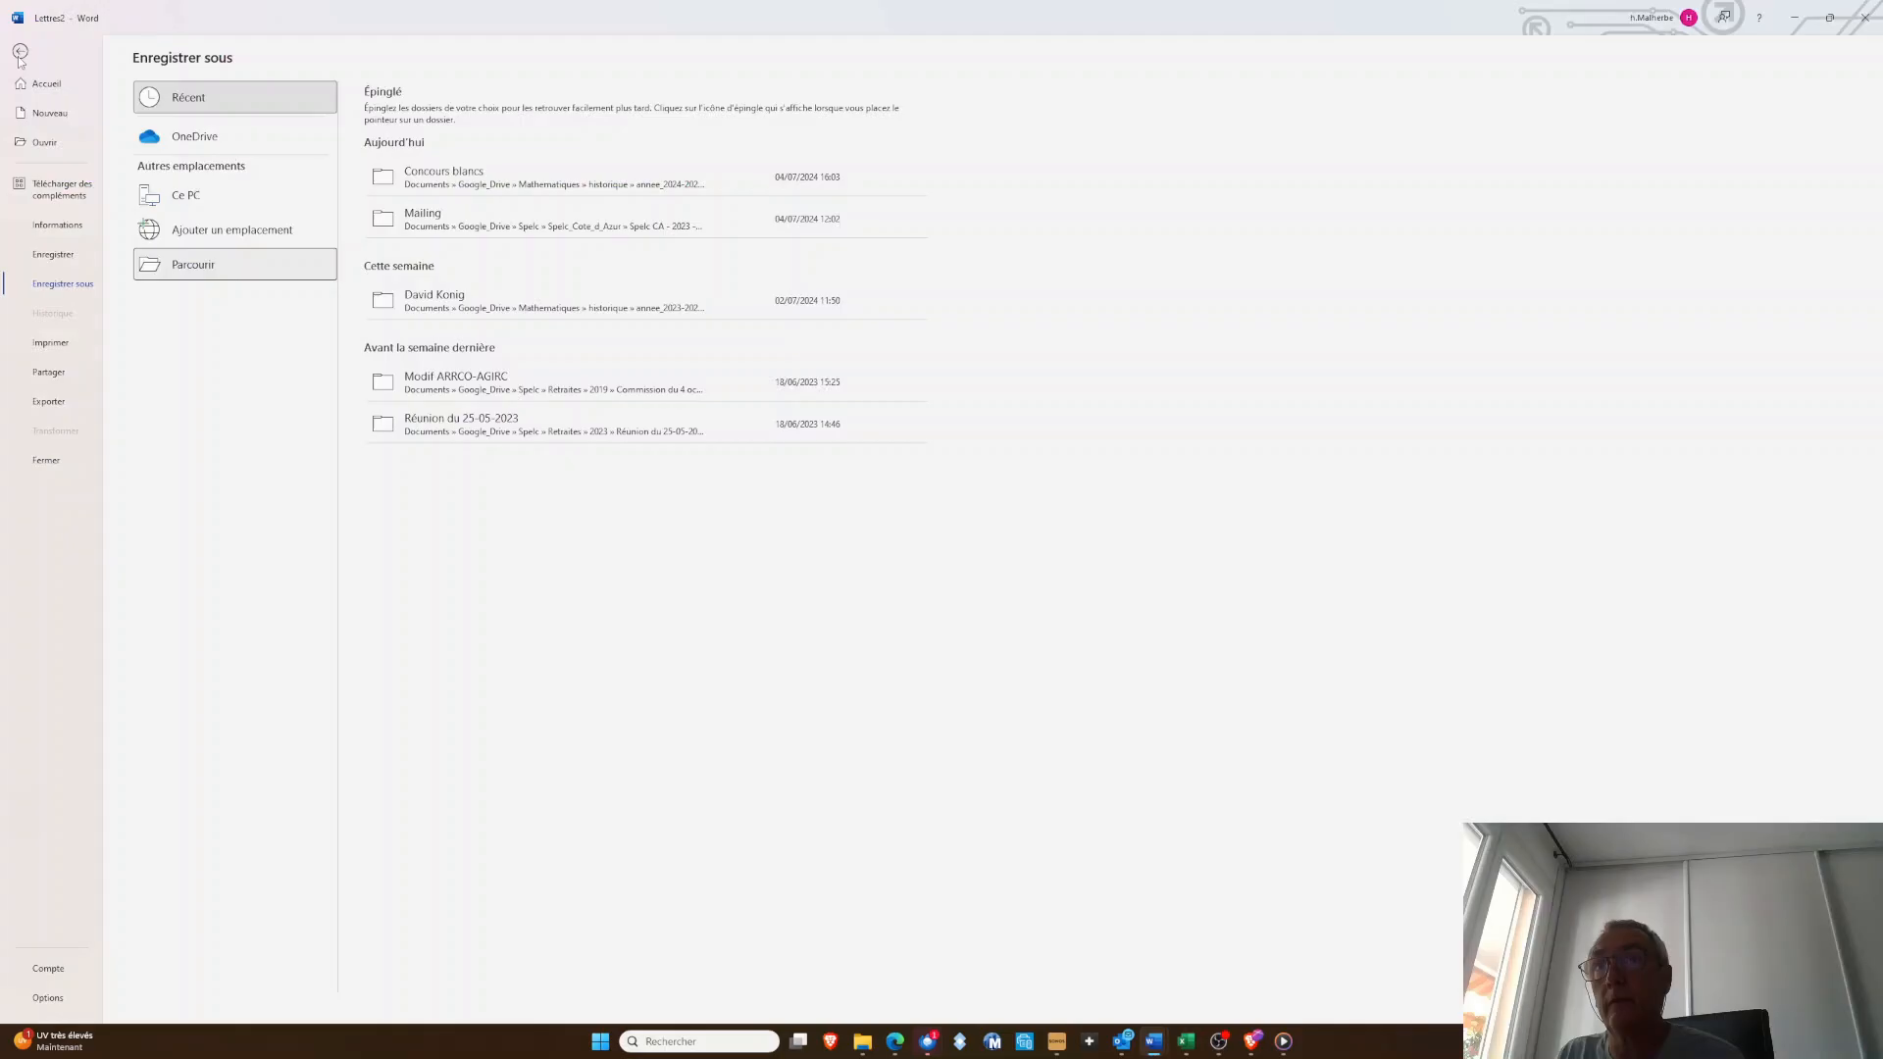
click(20, 53)
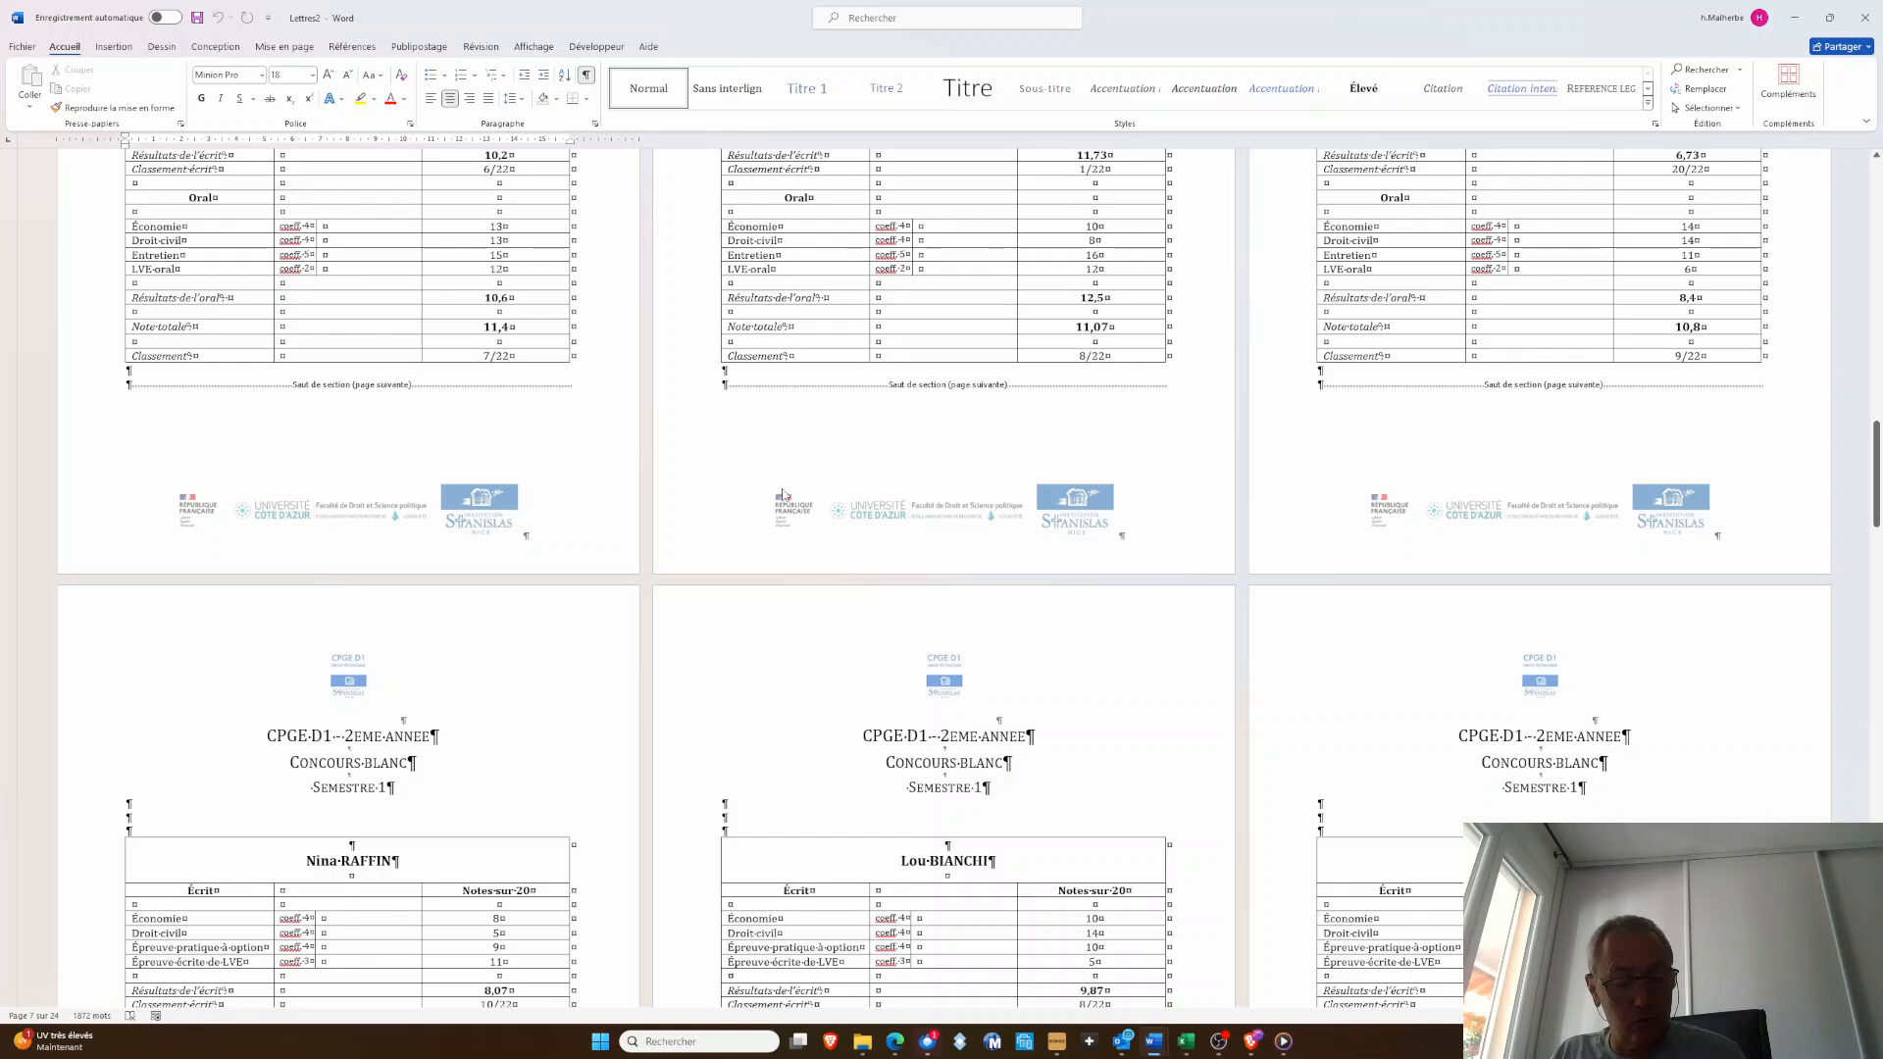
key(alt+F4)
click(1018, 552)
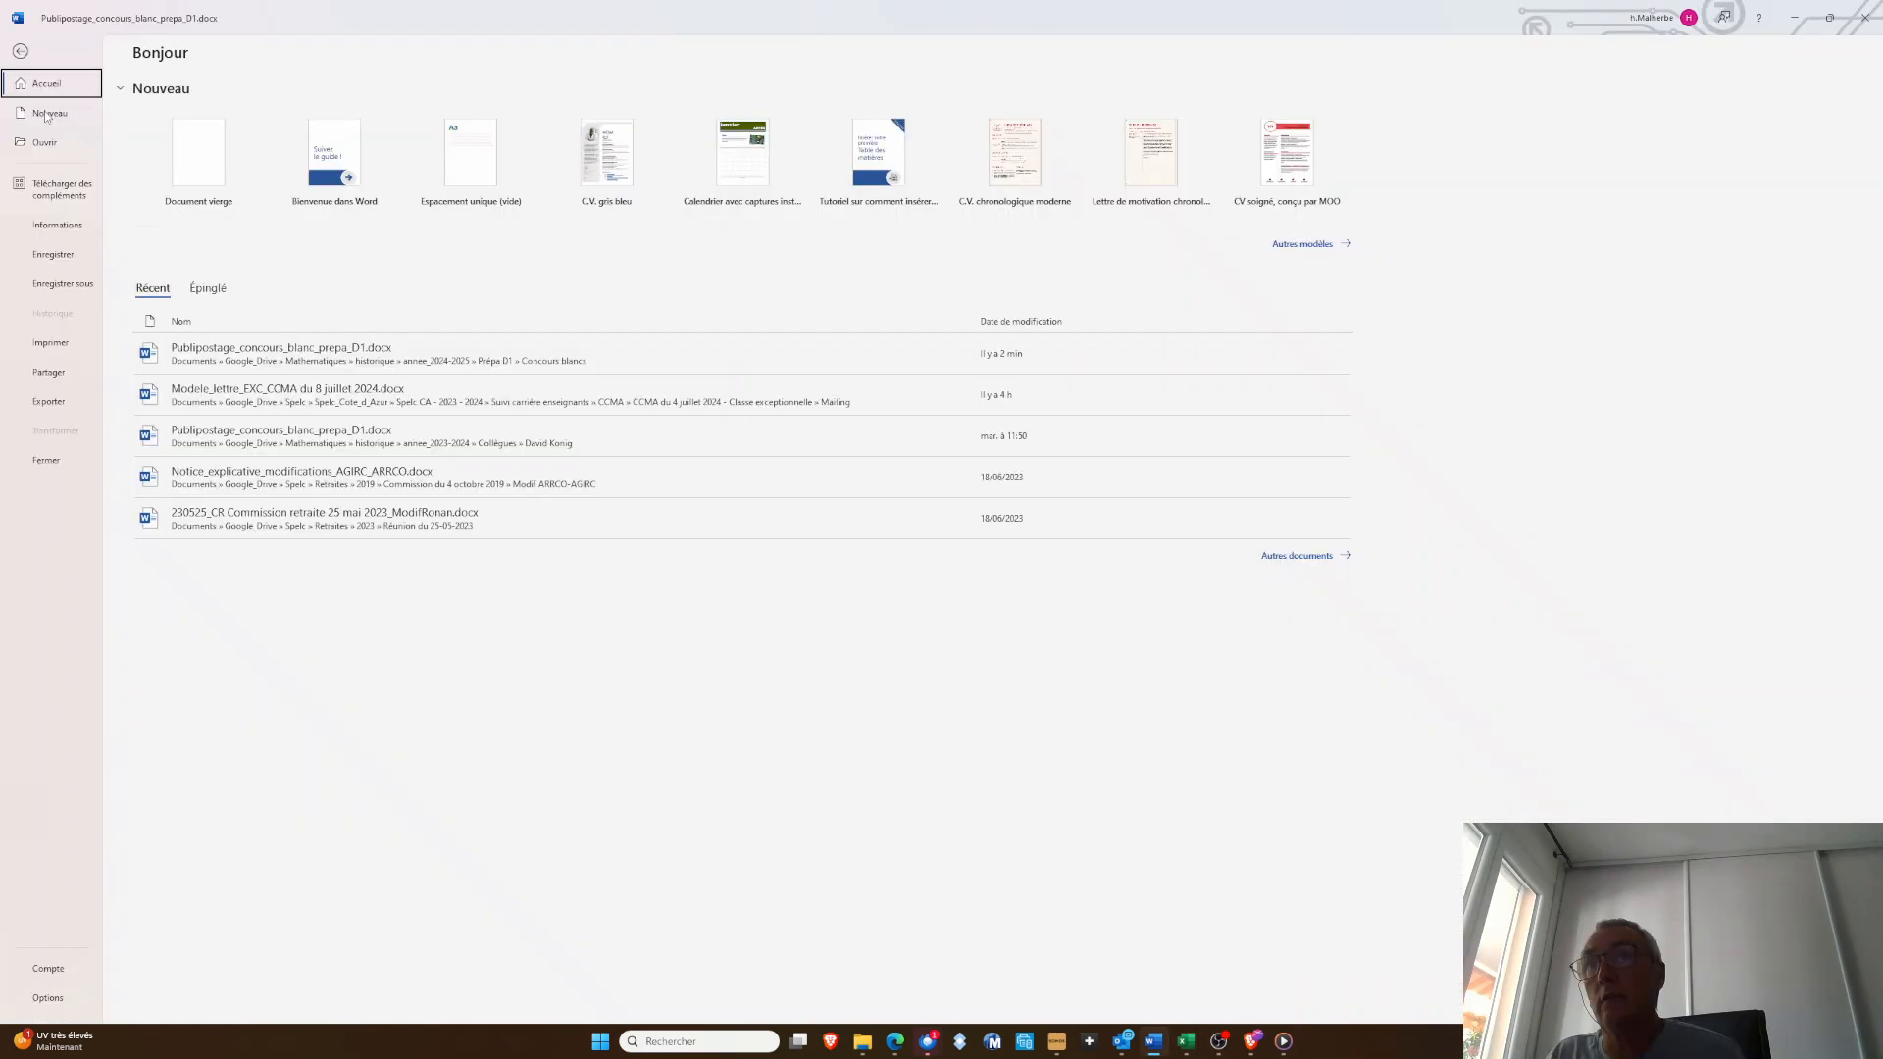
Close Publipostage_concours_blanc_prepa_D1.docx without saving its changes, then reopen it and allow its SQL query to reload the mailing data
key(Escape)
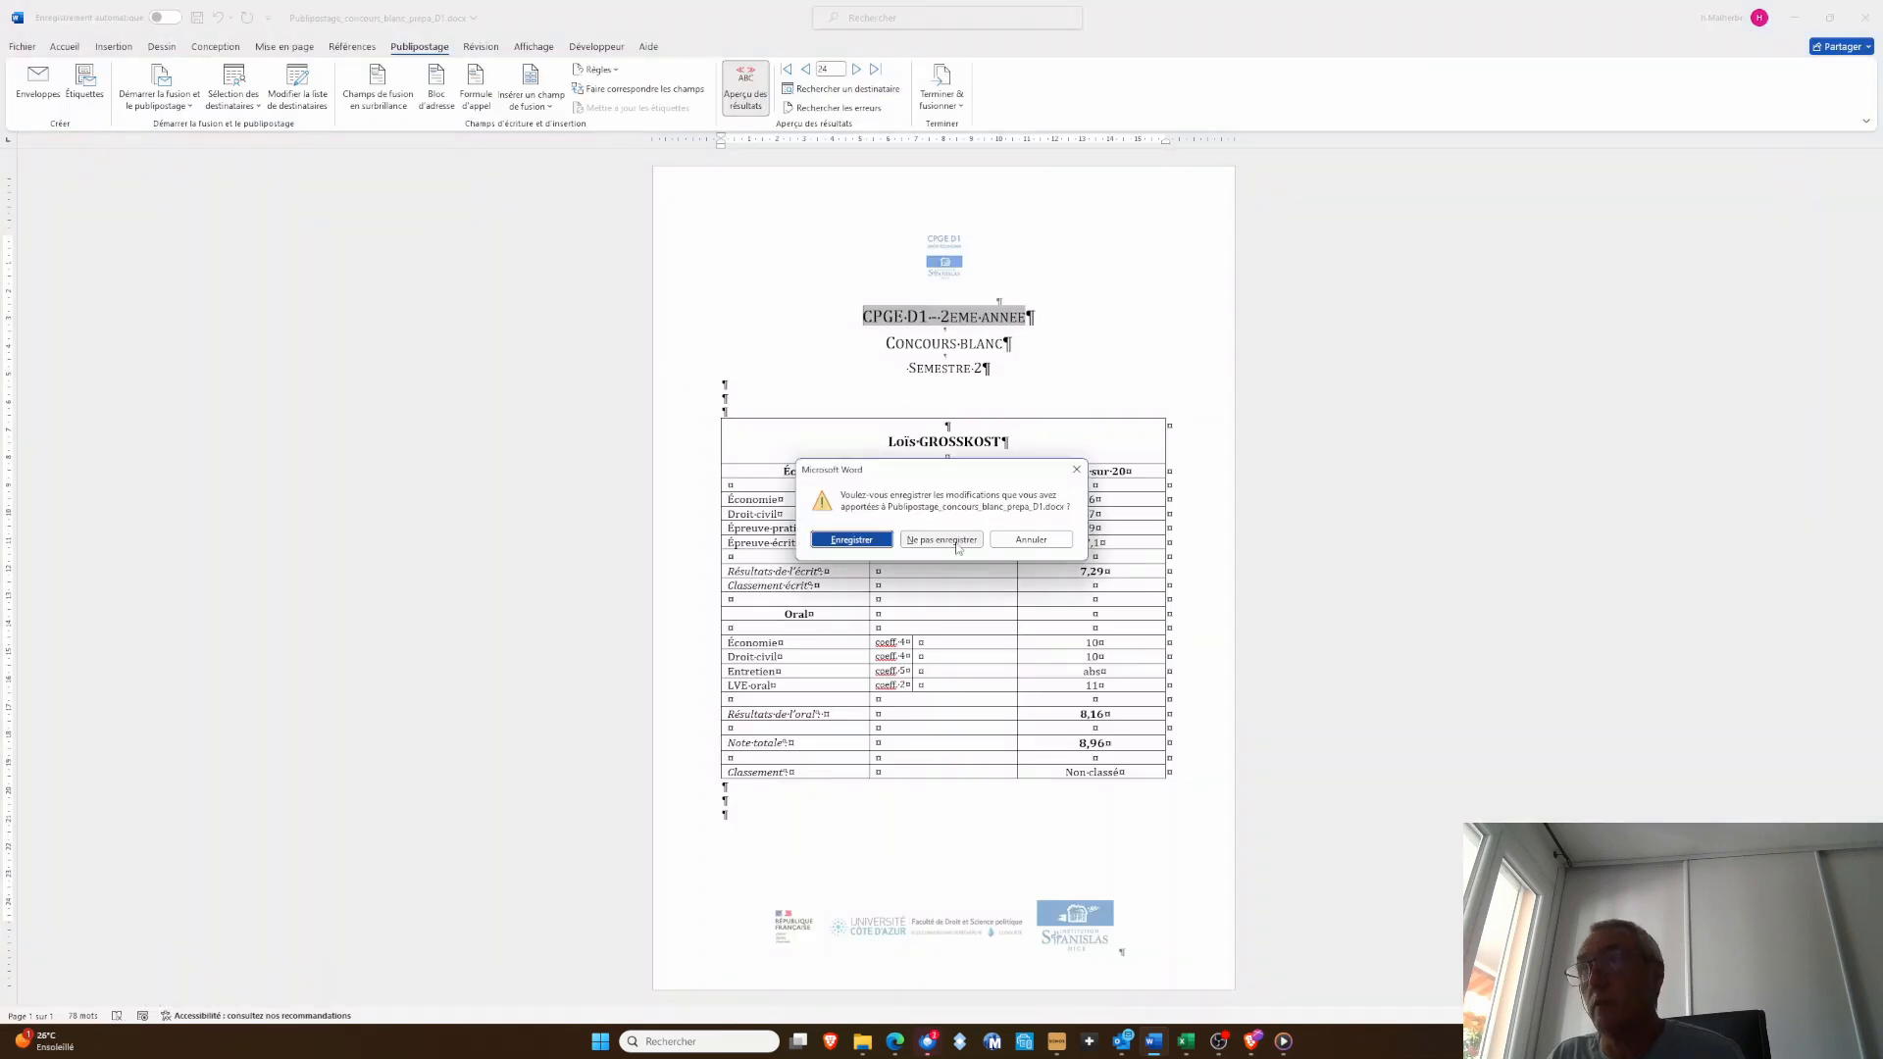
click(957, 542)
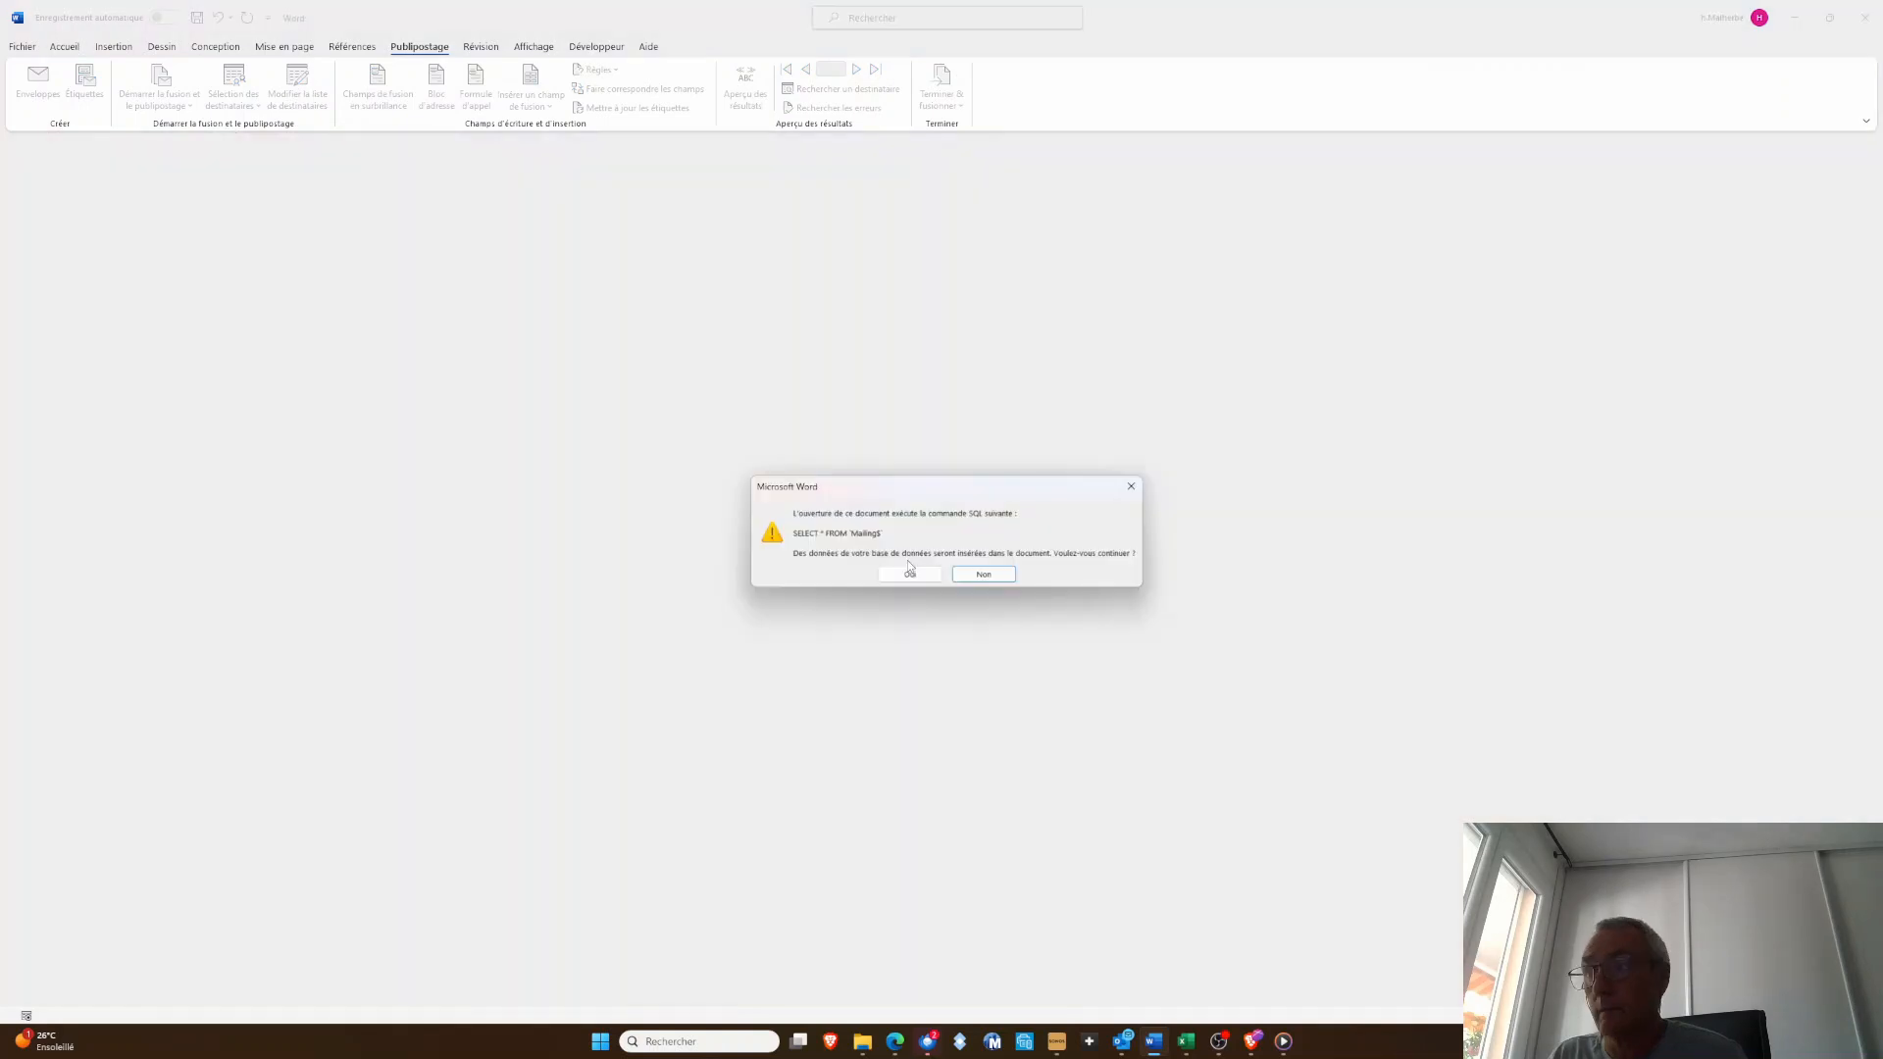
click(910, 572)
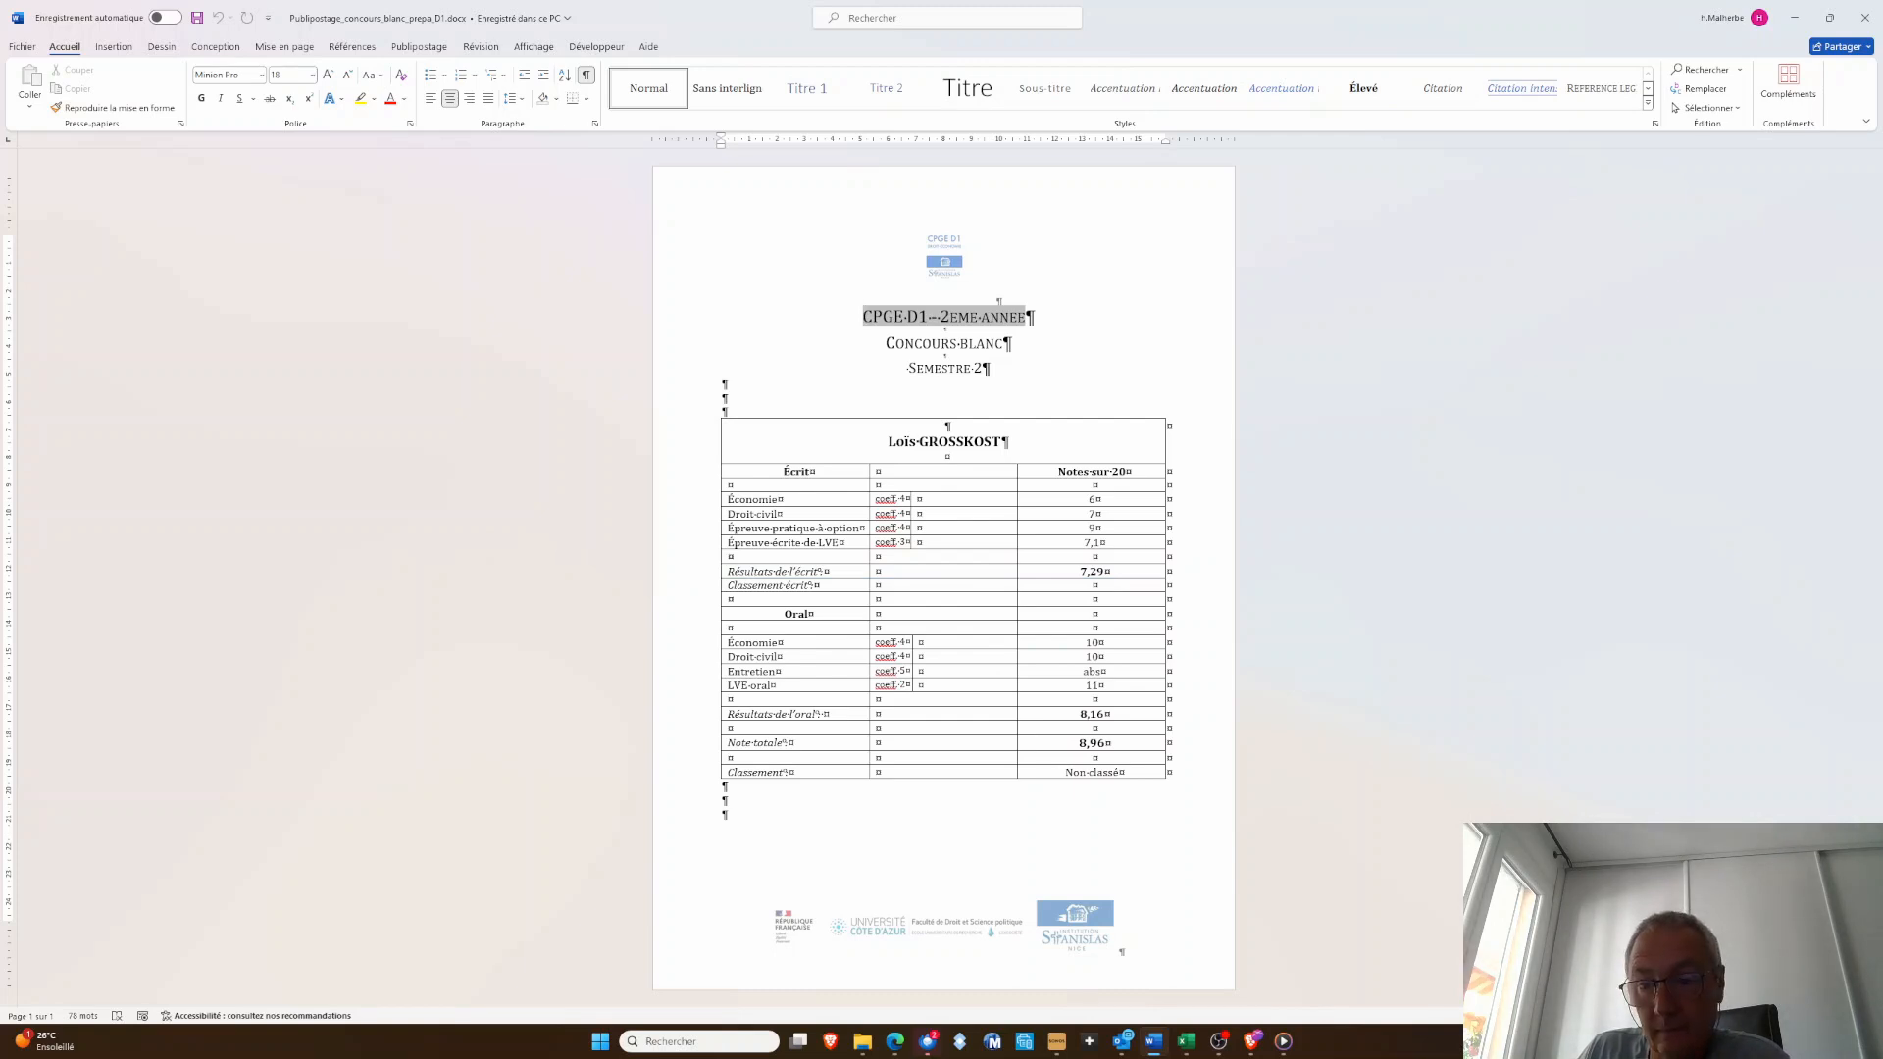
key(alt+Tab)
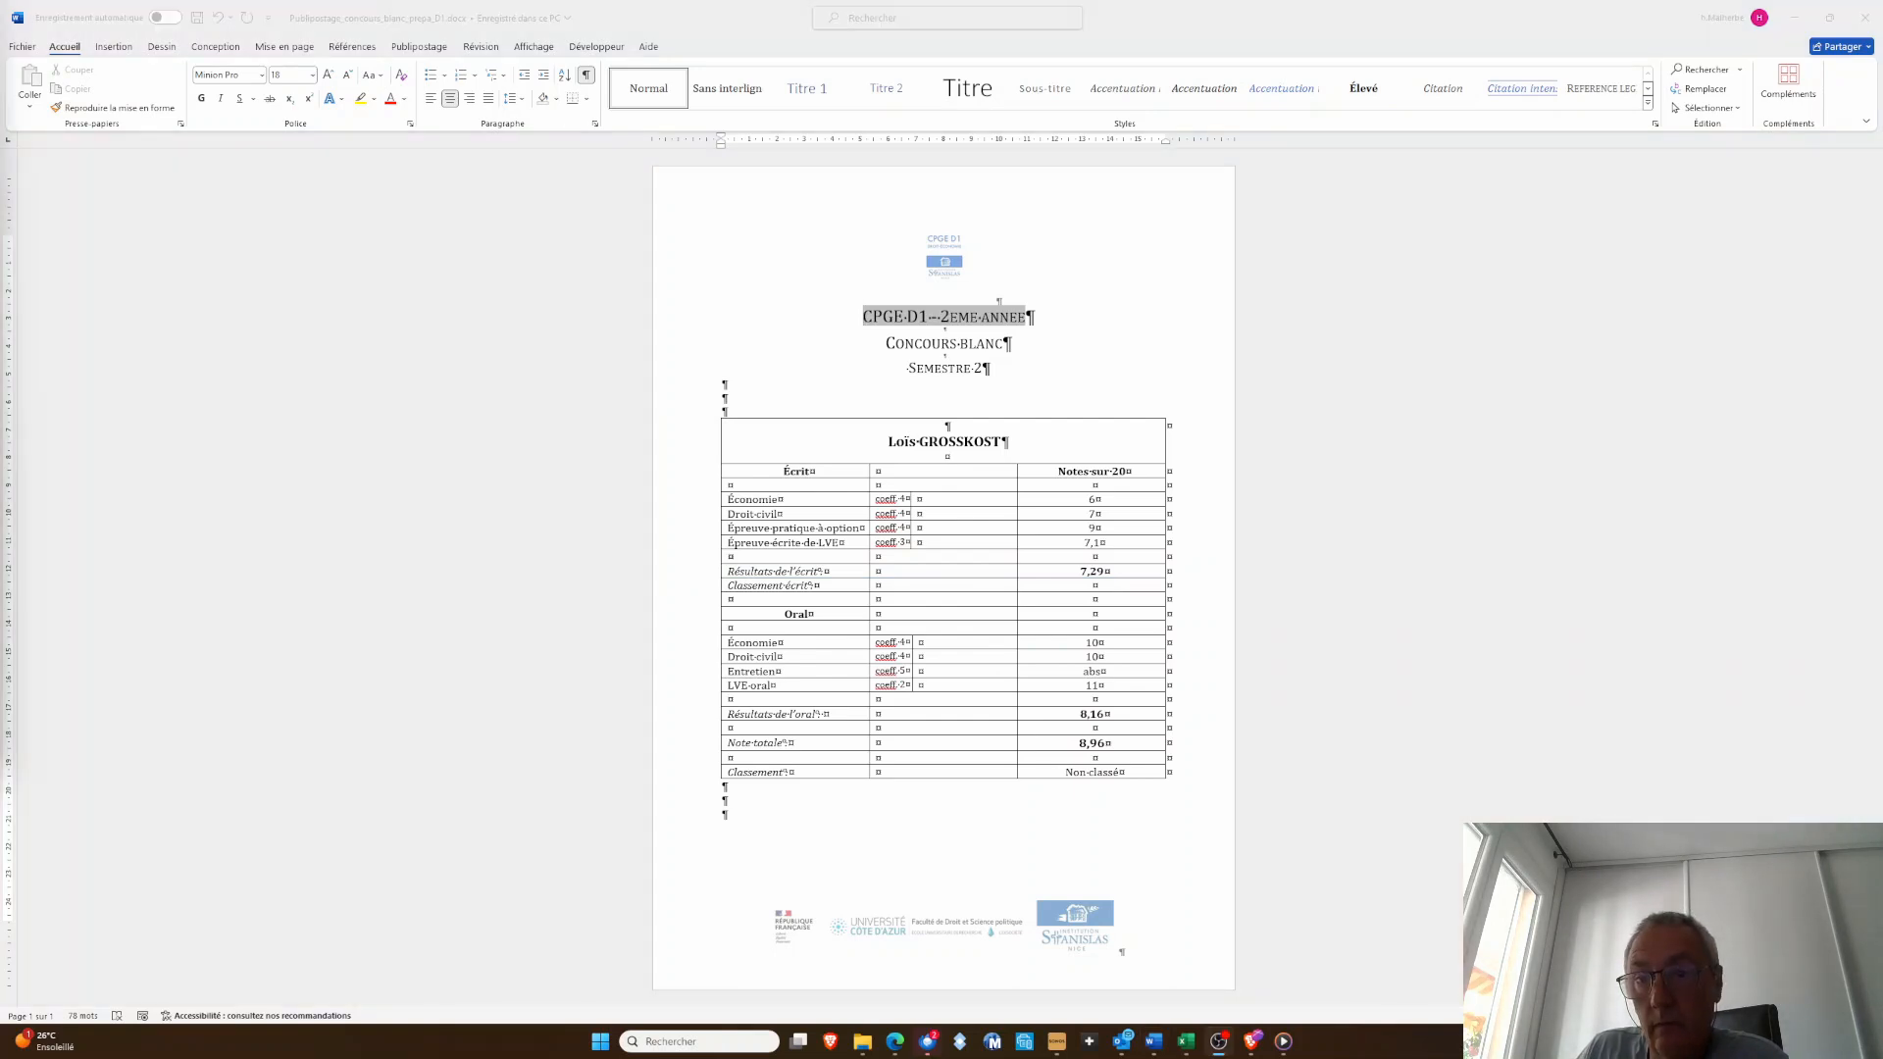